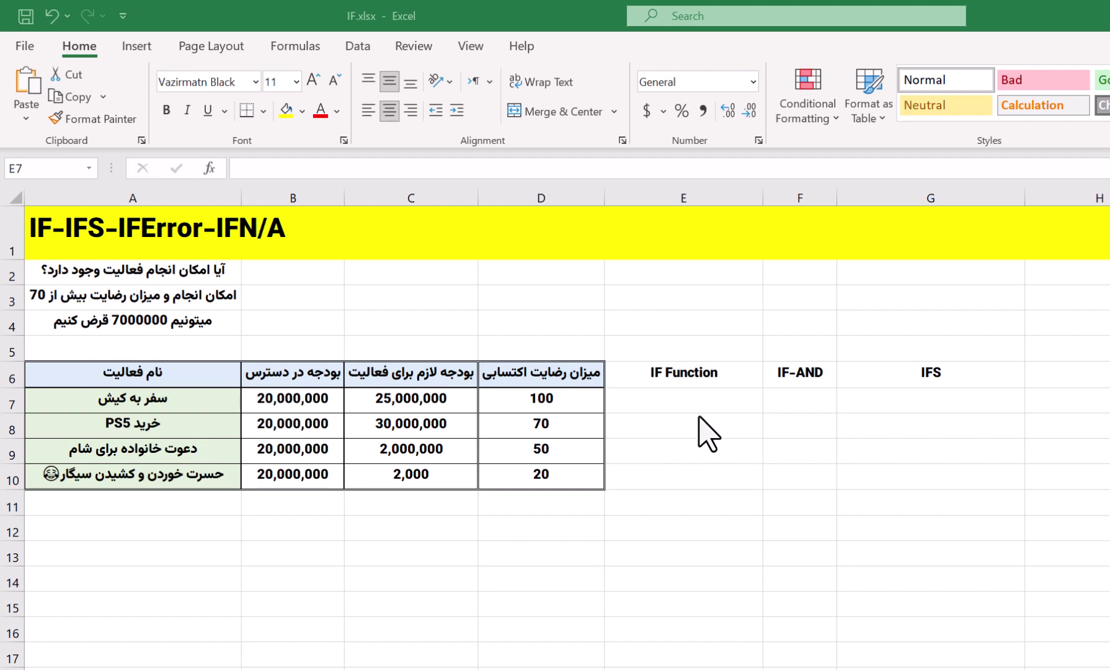
# Start an IF formula in E7 that tests whether the required budget C7 is greater than the available budget B7.
pyautogui.click(684, 405)
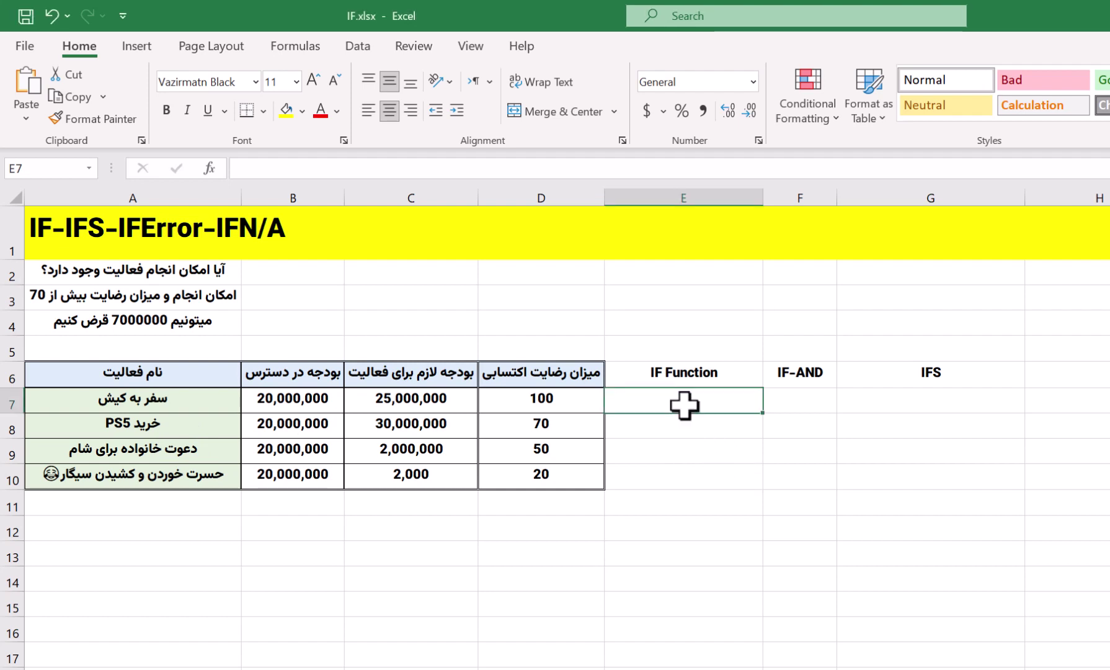
pyautogui.write('=if')
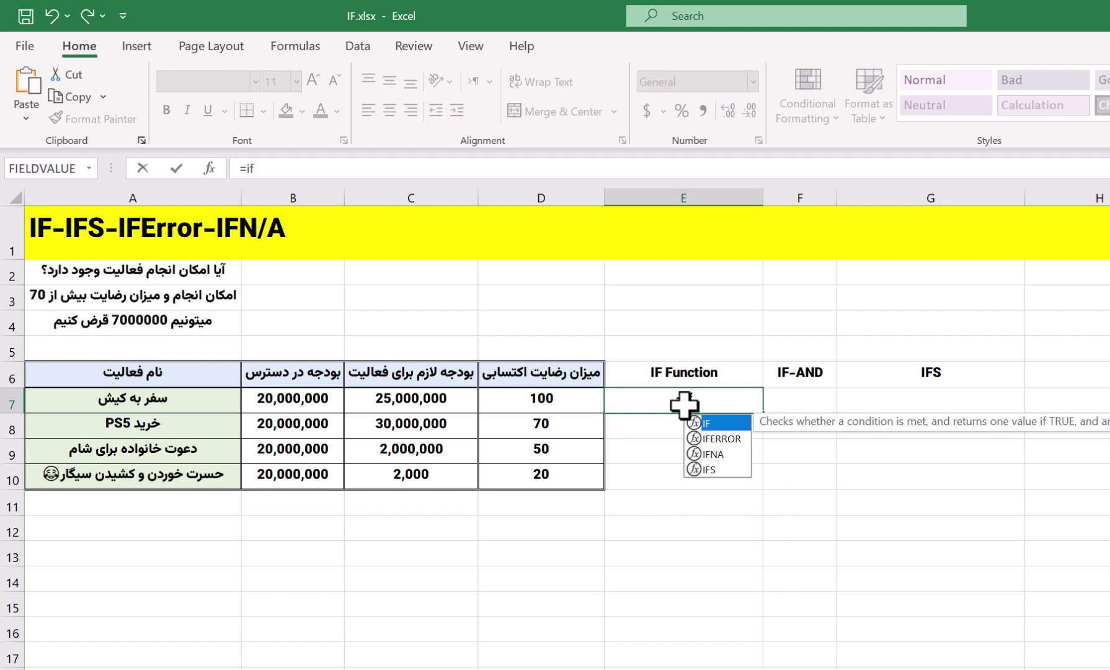
pyautogui.write('(')
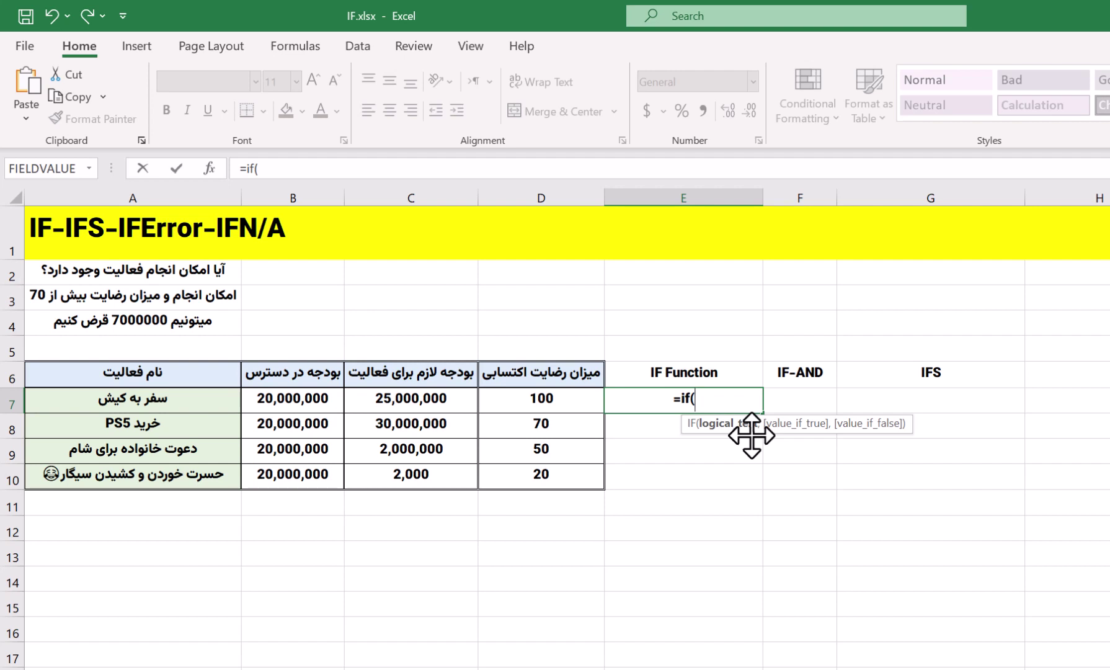
pyautogui.click(410, 400)
pyautogui.write('>')
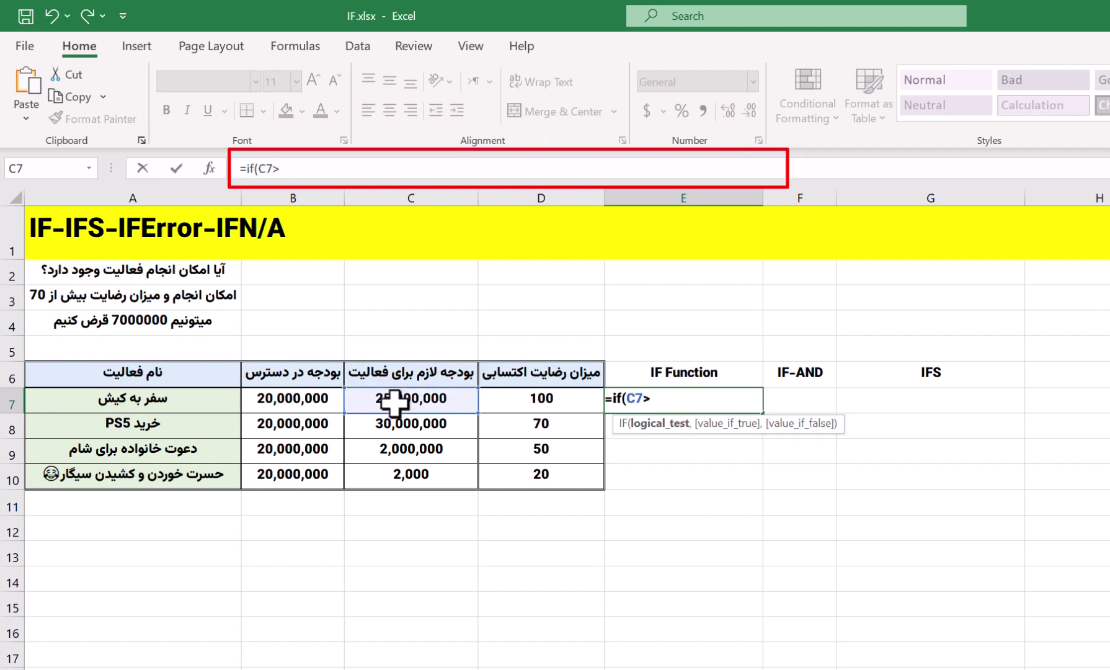
pyautogui.click(292, 400)
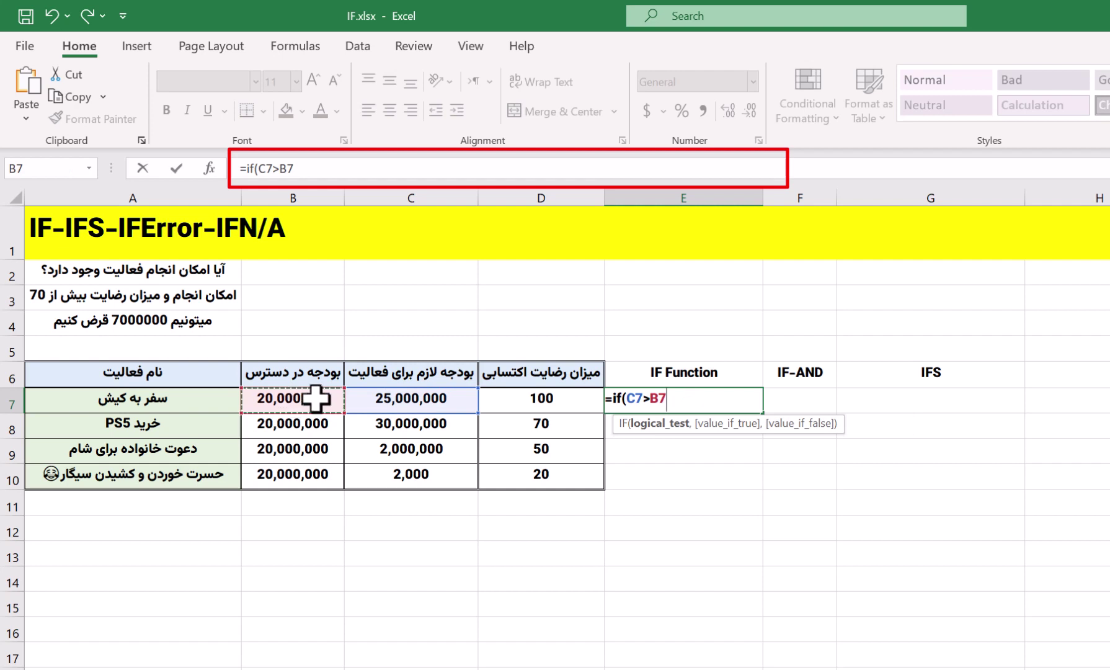
pyautogui.write(',')
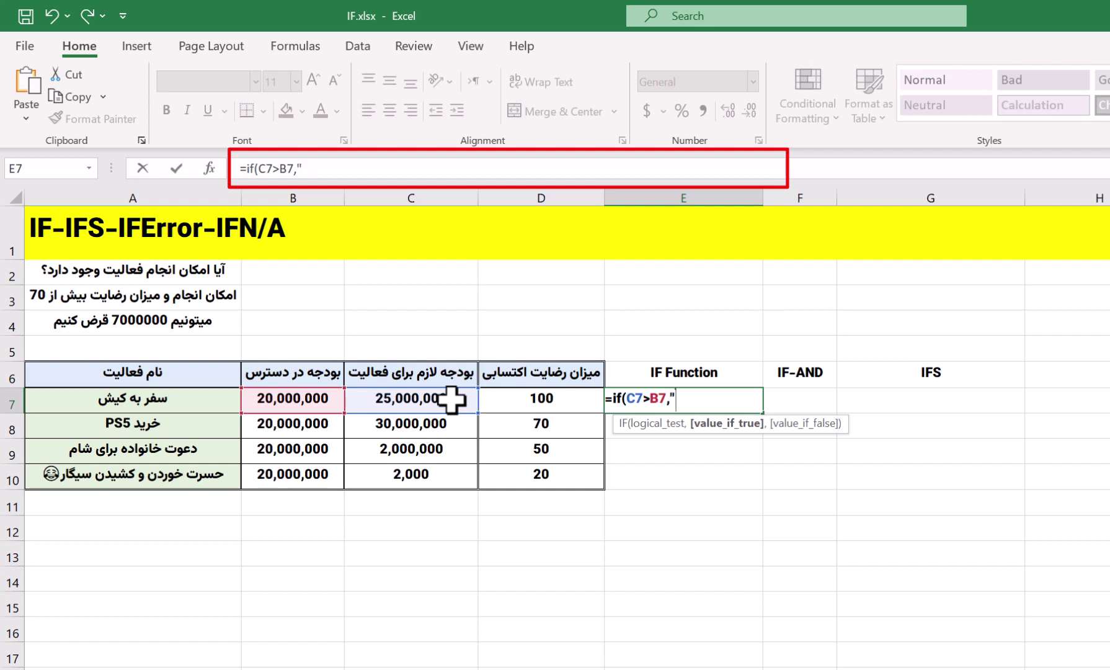
# Complete the E7 formula with "این آپشن در دسترس نیست" if true and "این فعالیت قابل انجام است" if false.
pyautogui.write('ین آپشن در')
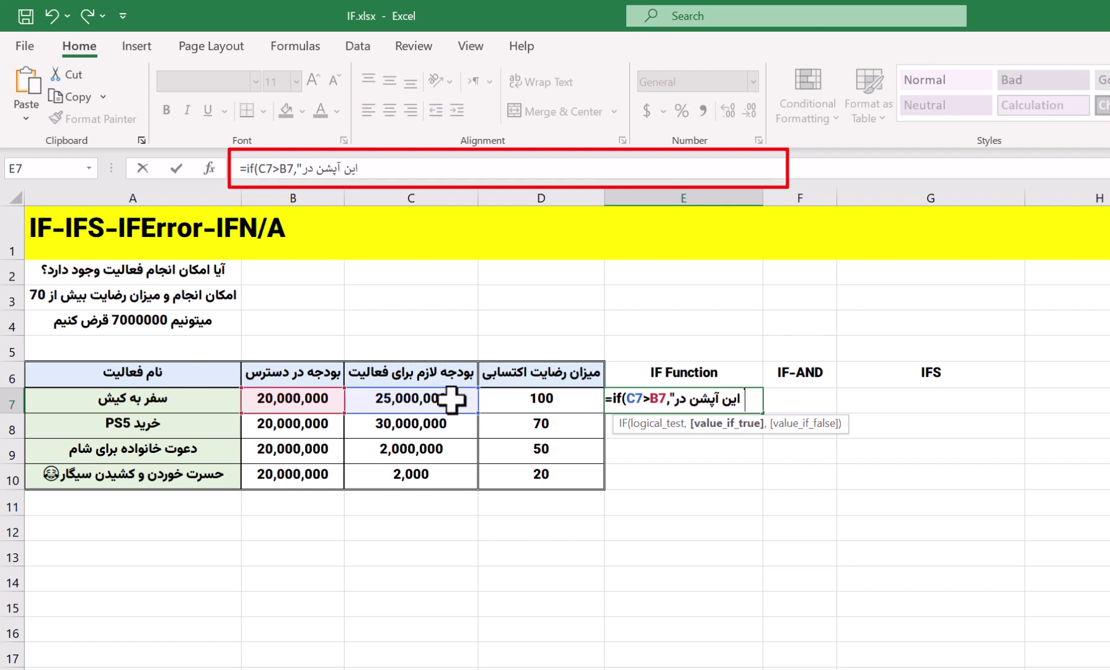
pyautogui.write(' دسترس نیس')
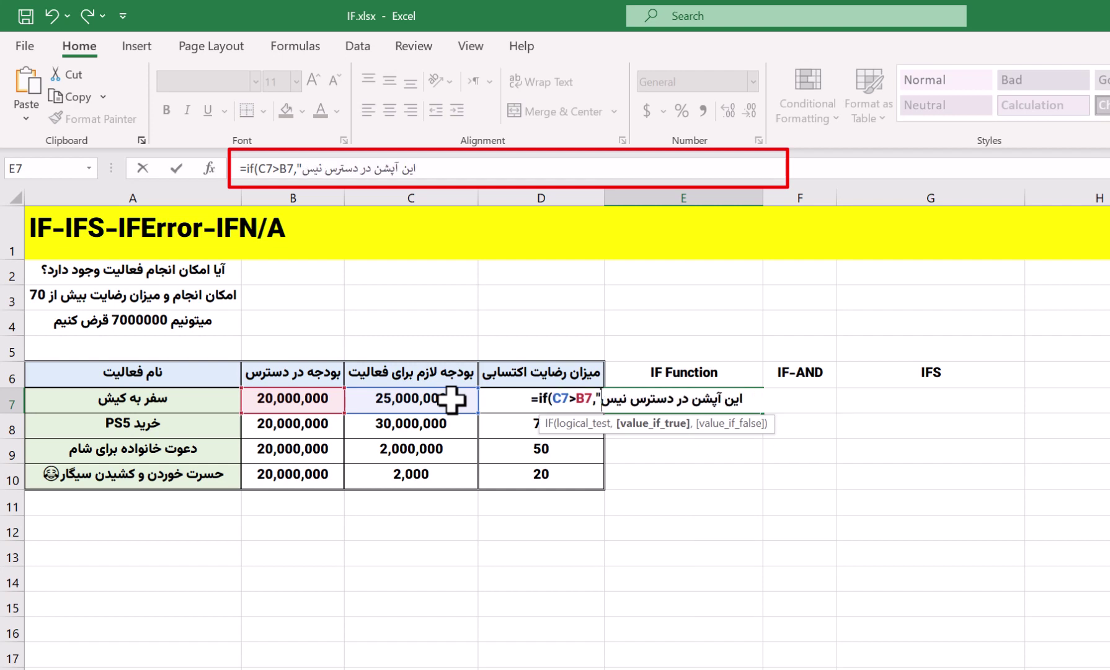
pyautogui.write('ت",')
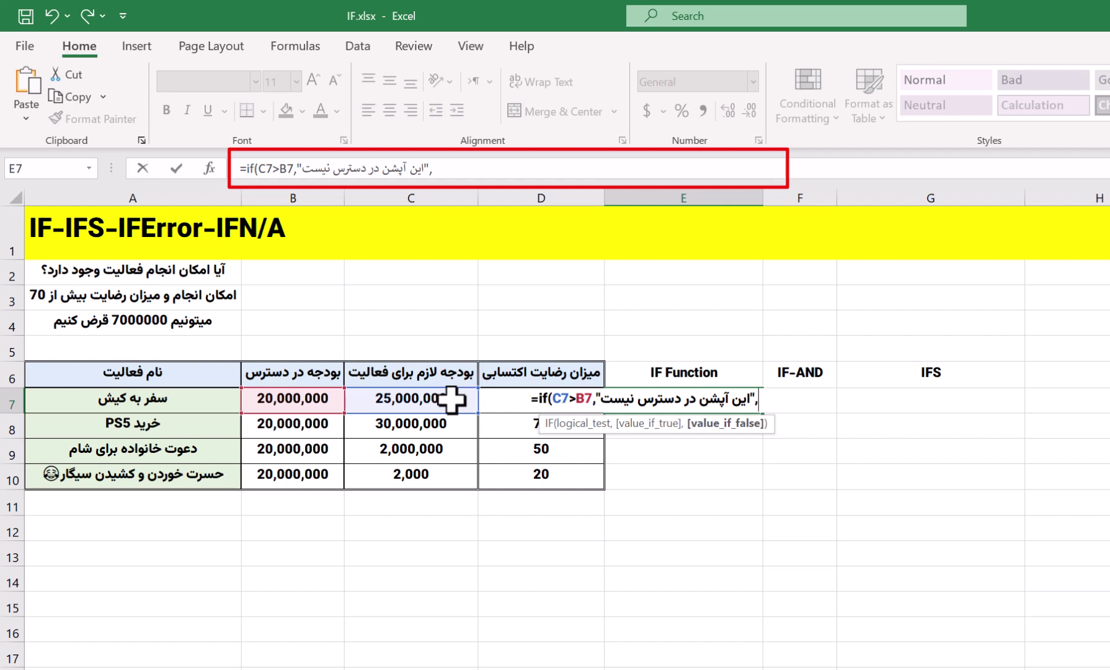
pyautogui.write('"')
pyautogui.write('این فع')
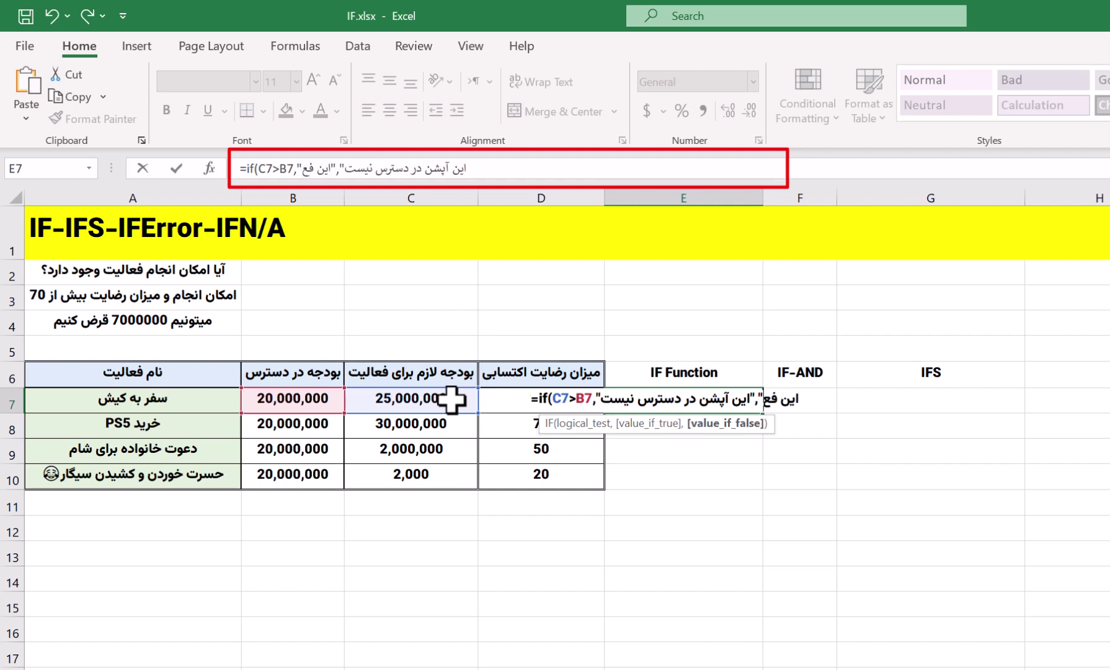
pyautogui.write('الیت قاب')
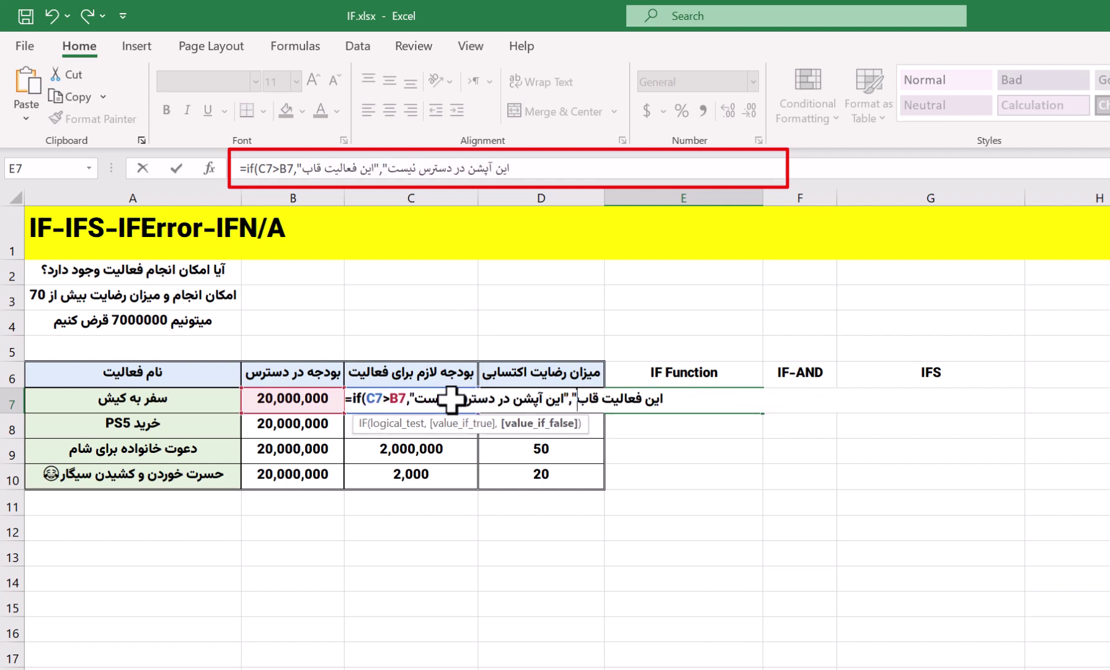
pyautogui.write('ل انجام ا')
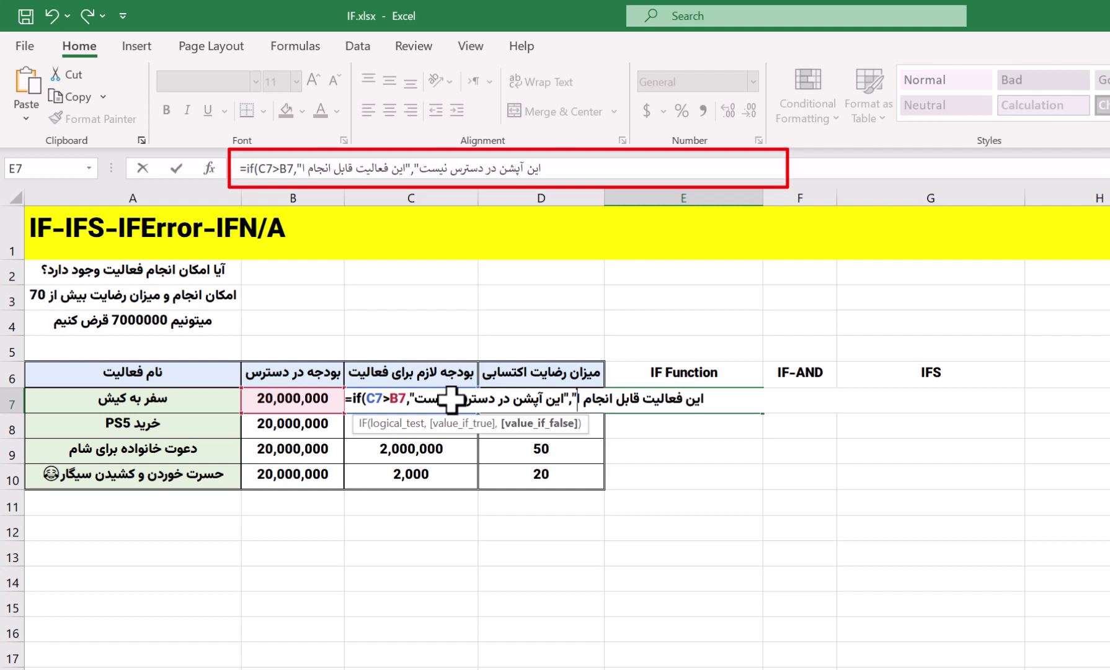
pyautogui.write('ست"')
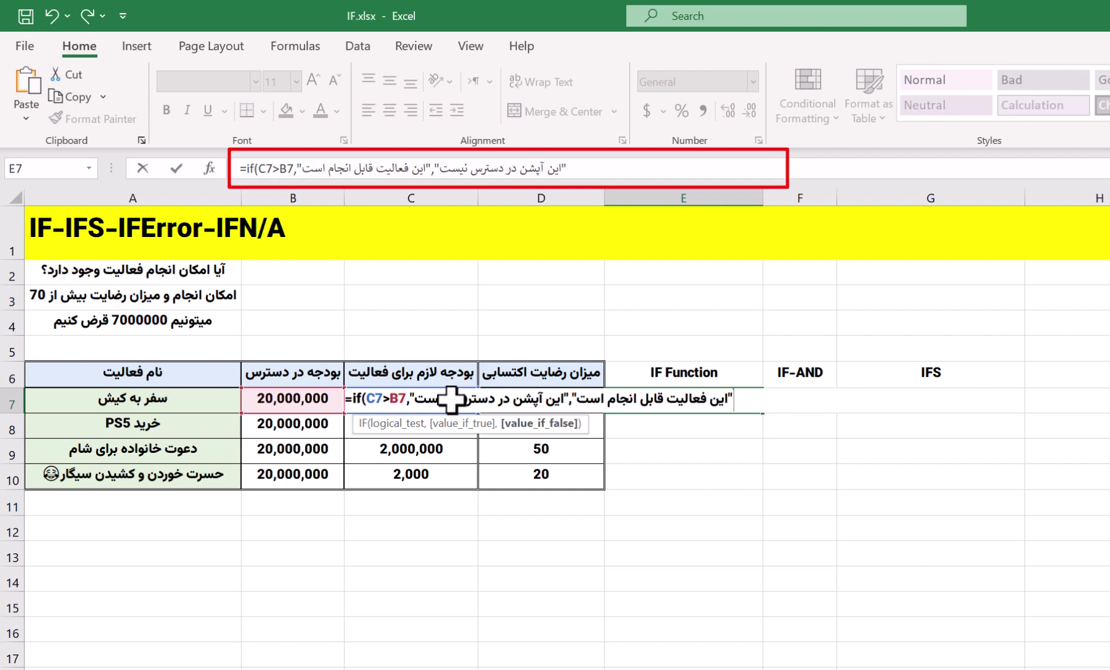
pyautogui.write(')')
pyautogui.press('Return')
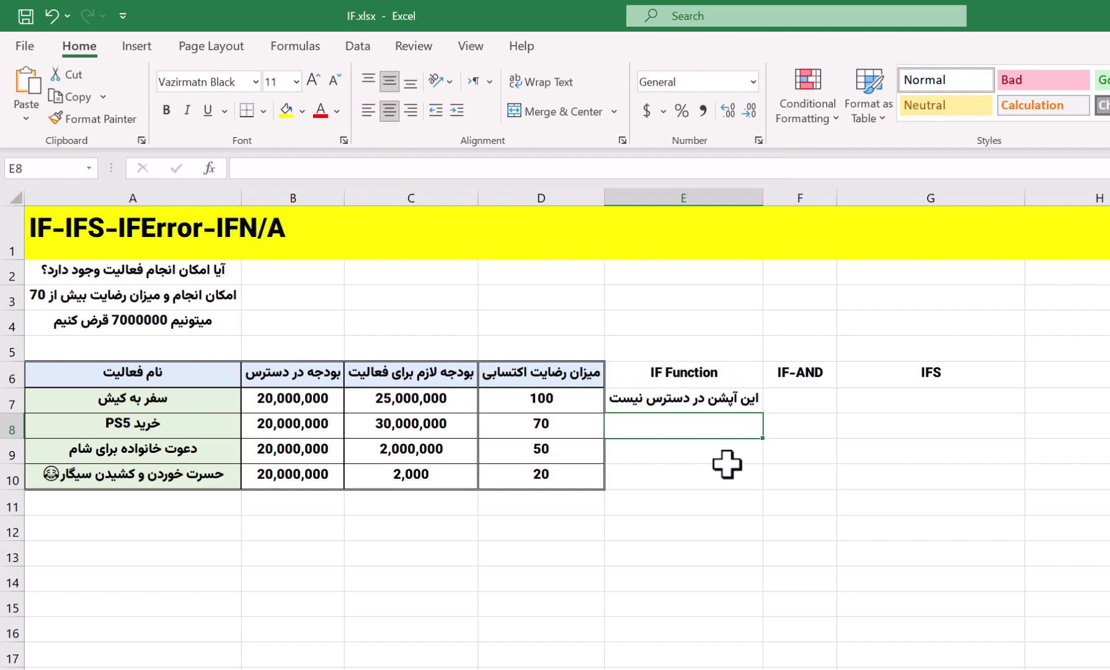
# Fill the E7 formula down through E10 for the remaining activities.
pyautogui.click(729, 404)
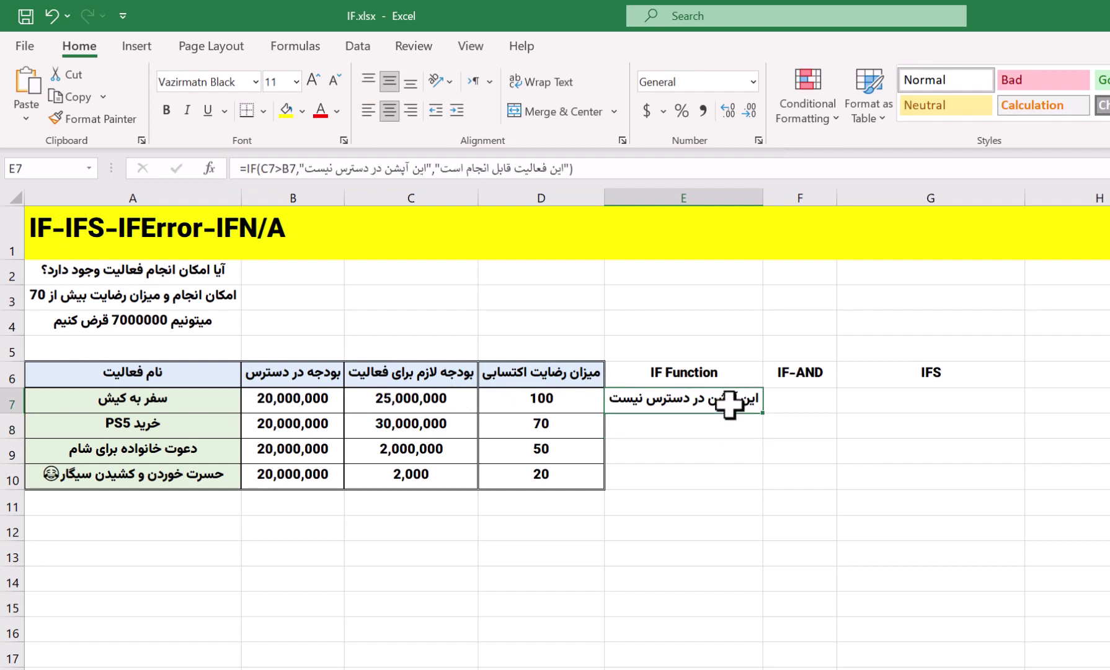
pyautogui.hotkey('shift', 'Down')
pyautogui.hotkey('shift', 'Down')
pyautogui.hotkey('shift', 'Down')
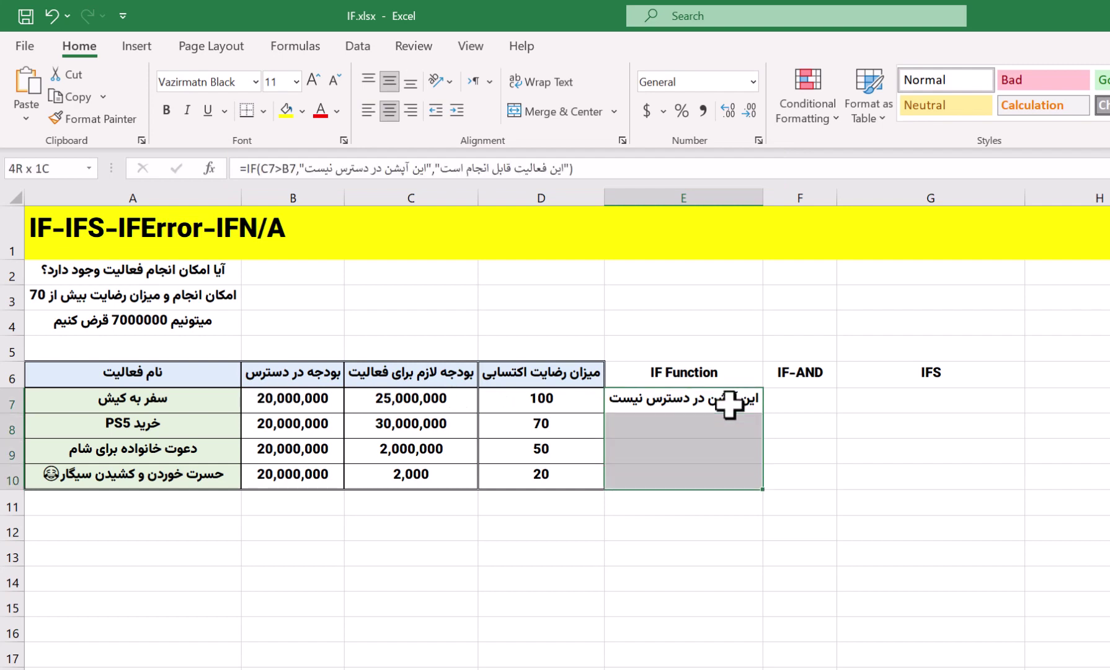
pyautogui.hotkey('ctrl', 'd')
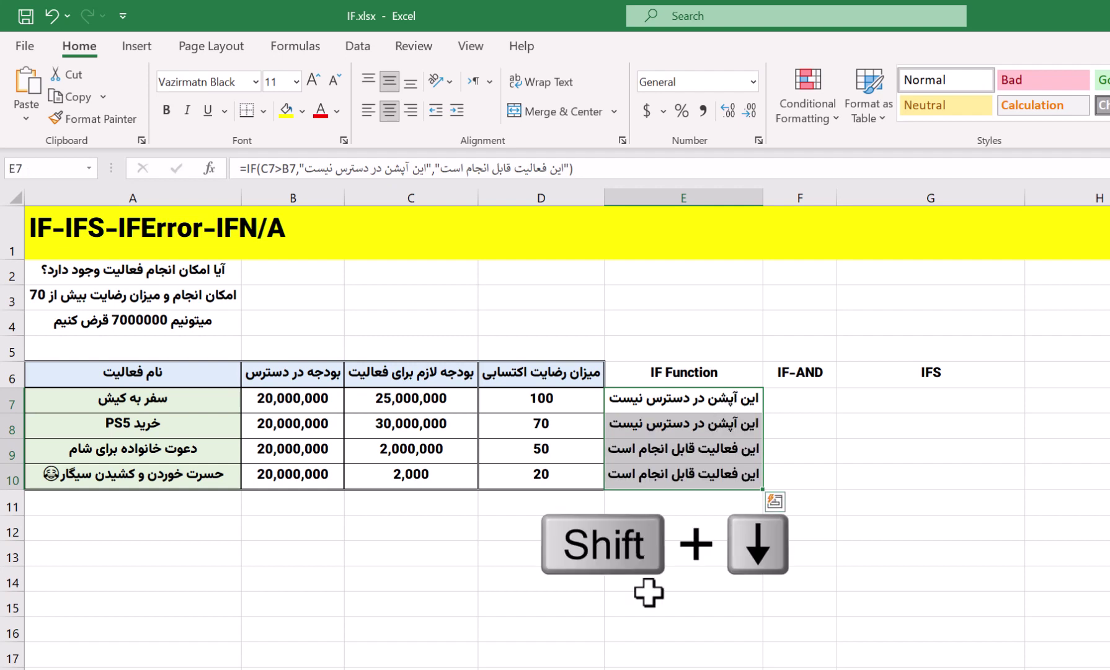
pyautogui.click(649, 631)
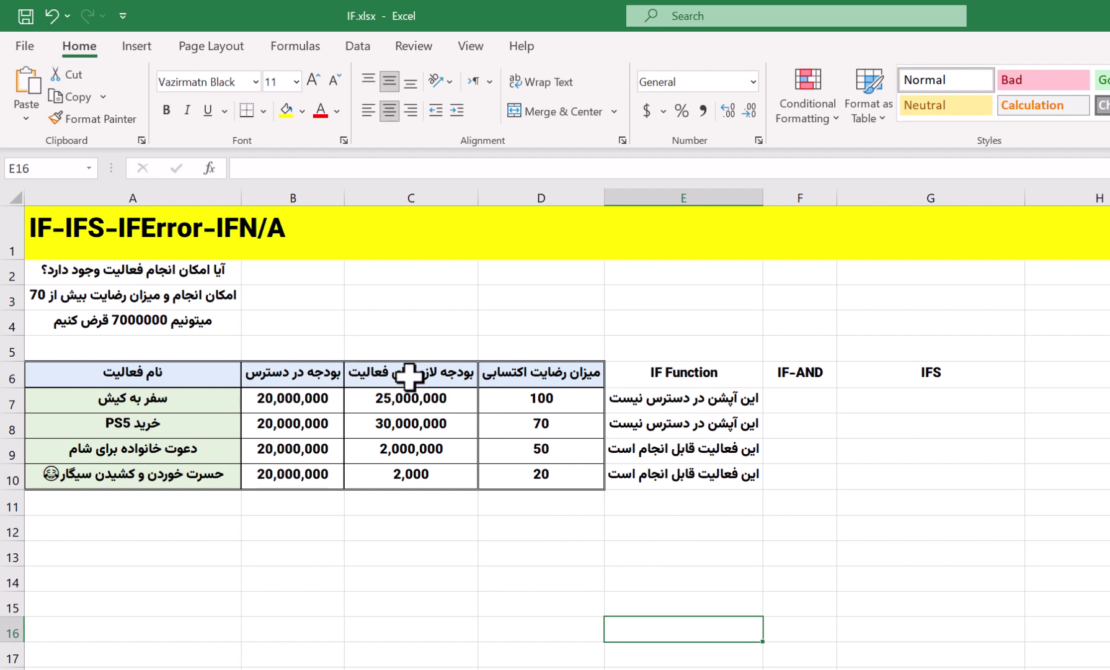
# Examine the required budget, available budget and IF result in rows 7 and 9, and the satisfaction score in D8.
pyautogui.click(379, 398)
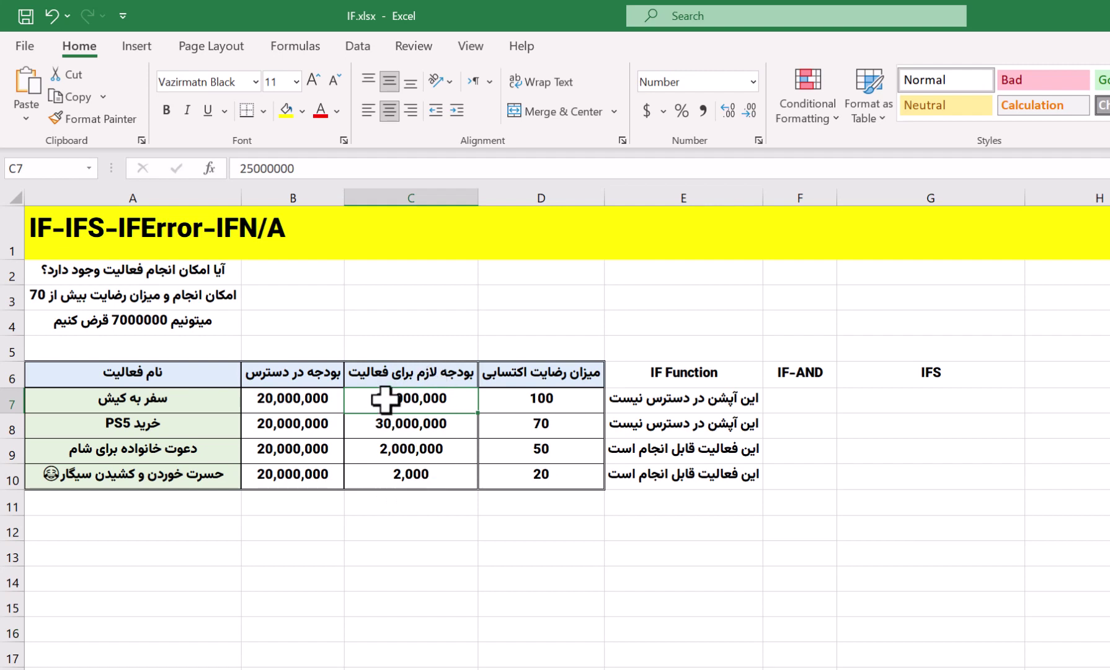
pyautogui.click(300, 397)
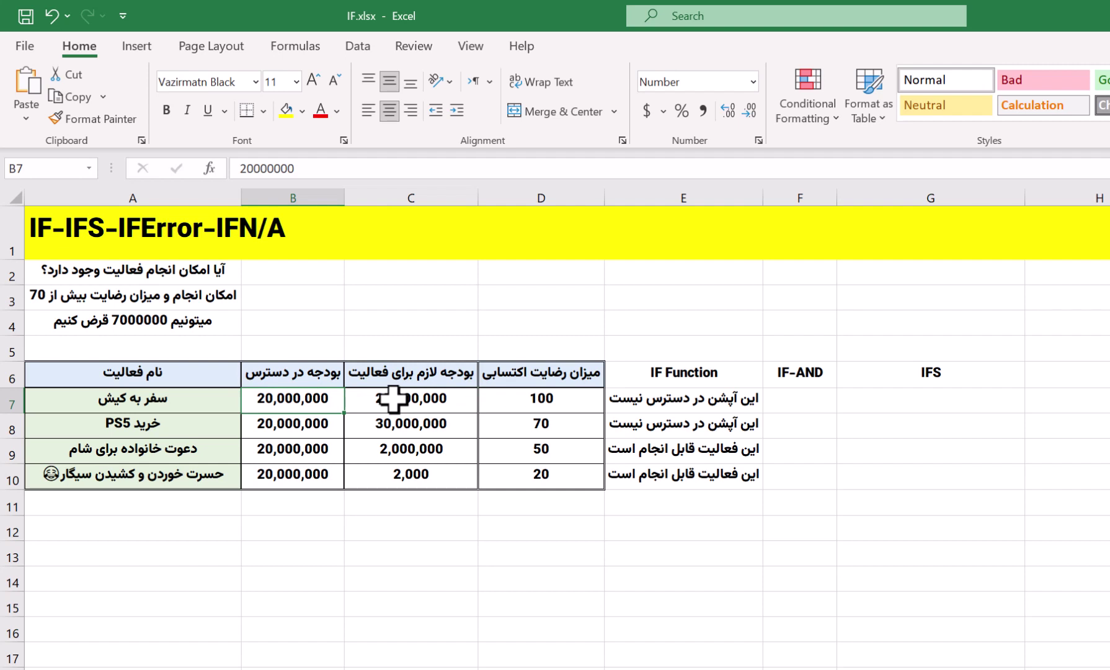
pyautogui.click(689, 398)
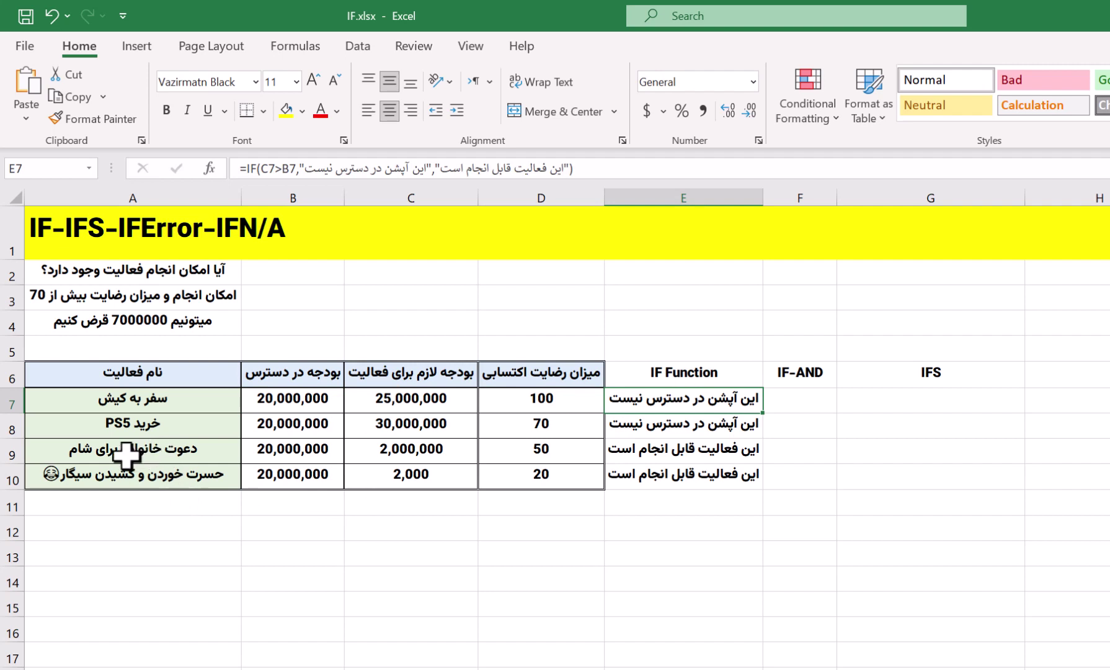
pyautogui.click(433, 456)
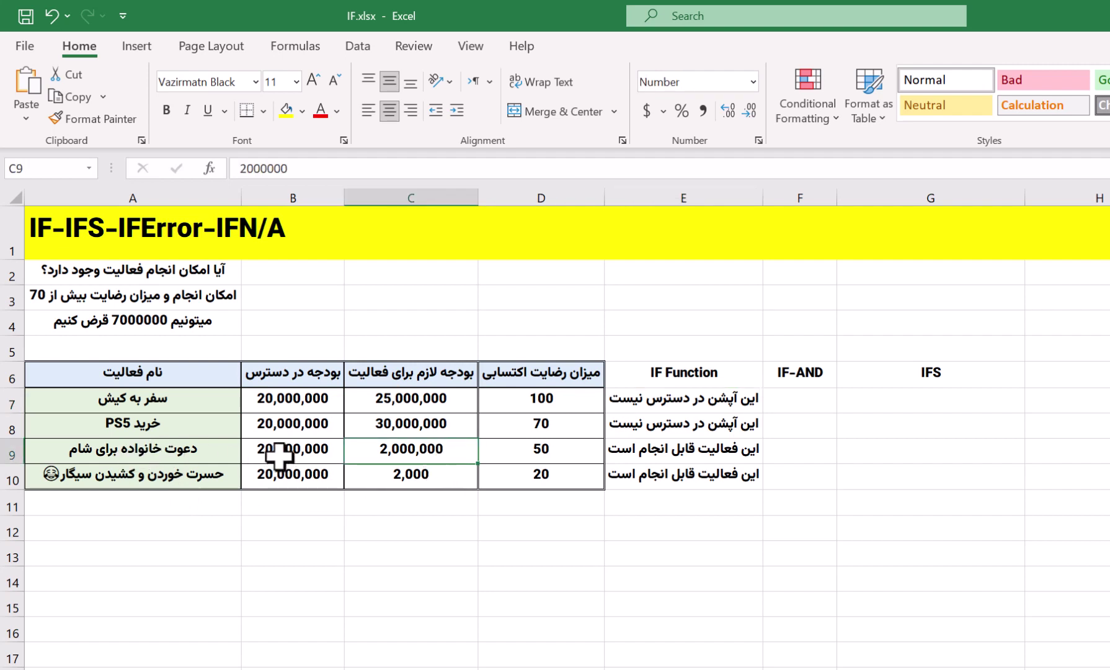
pyautogui.click(279, 456)
pyautogui.click(713, 454)
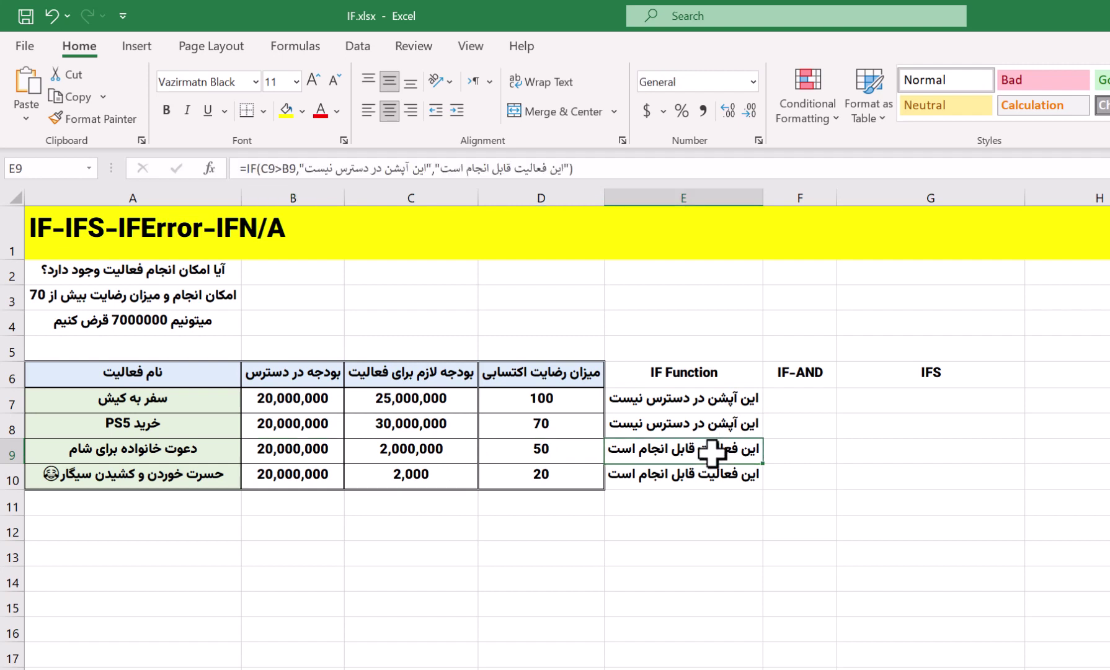
pyautogui.click(668, 548)
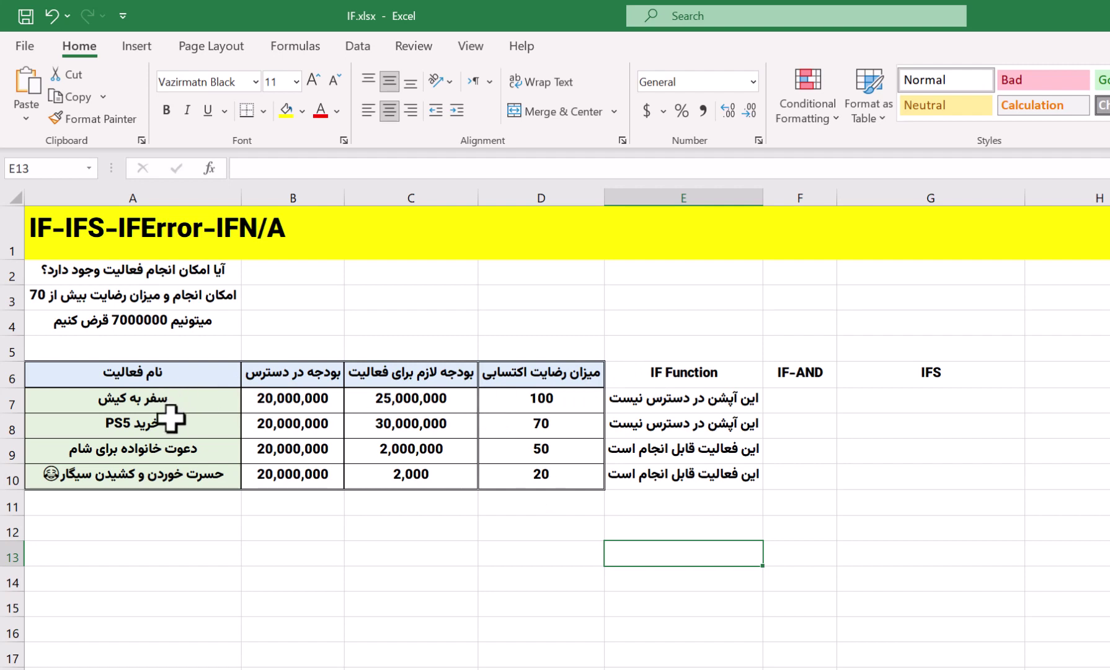
pyautogui.click(566, 426)
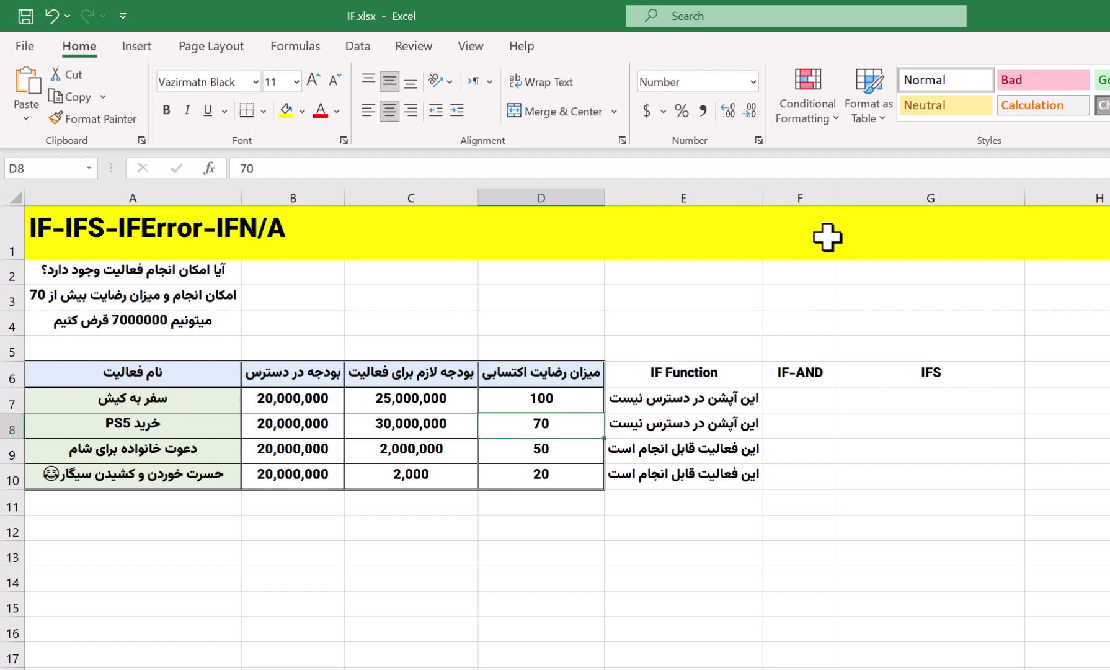
# Widen the IF-AND column F and enter "if" in F7.
pyautogui.moveTo(838, 199); pyautogui.dragTo(903, 198)
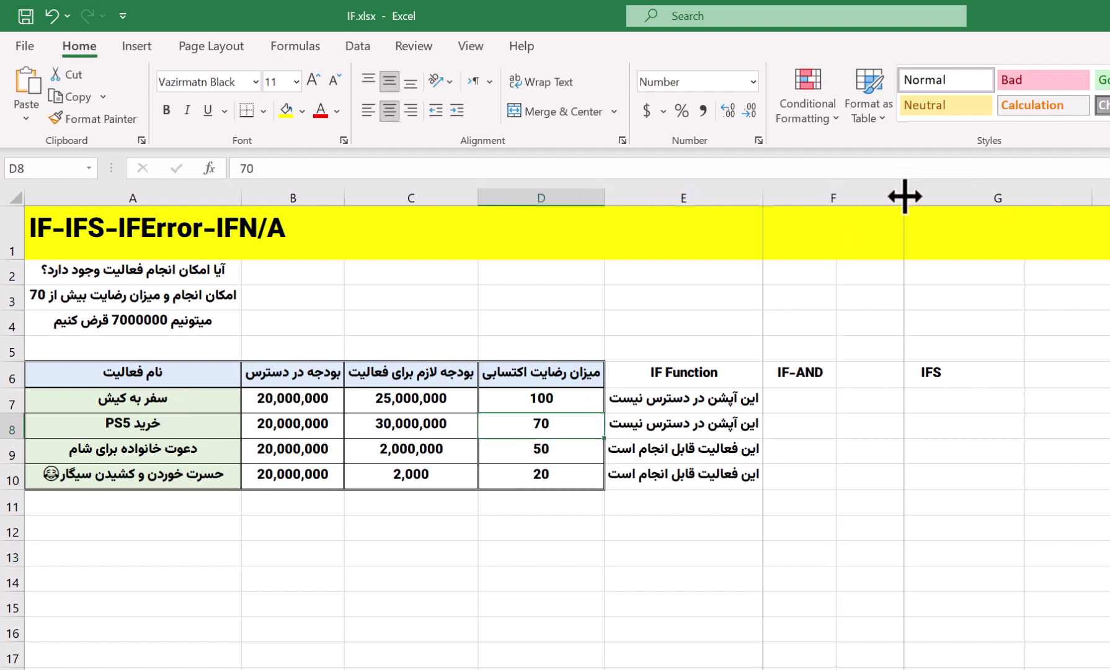
pyautogui.click(843, 400)
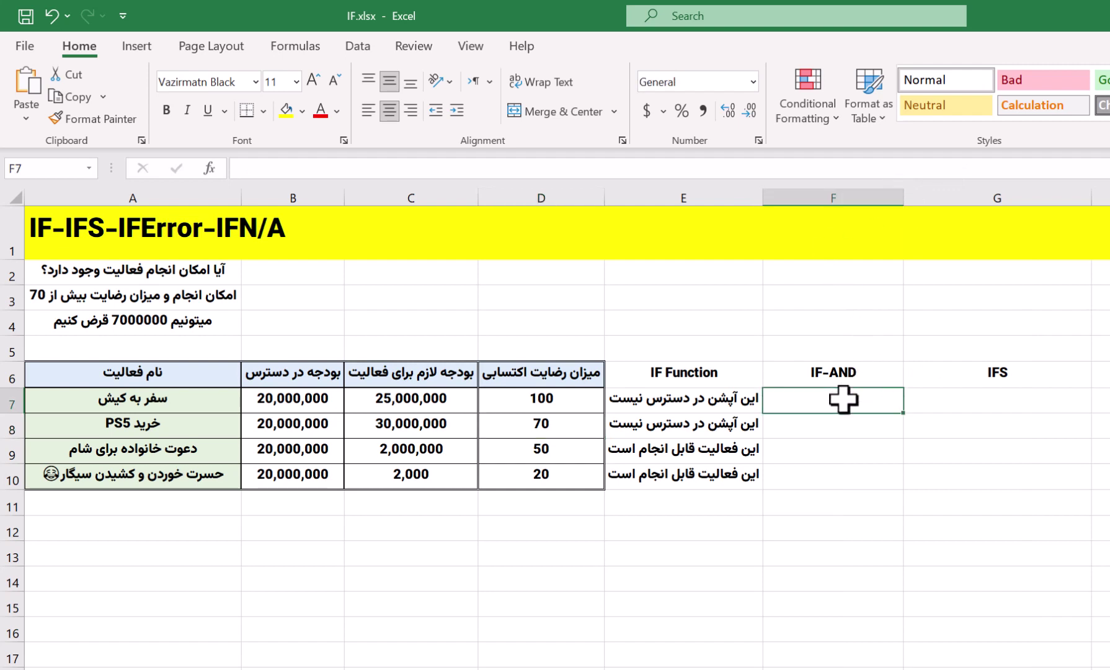
pyautogui.write('if')
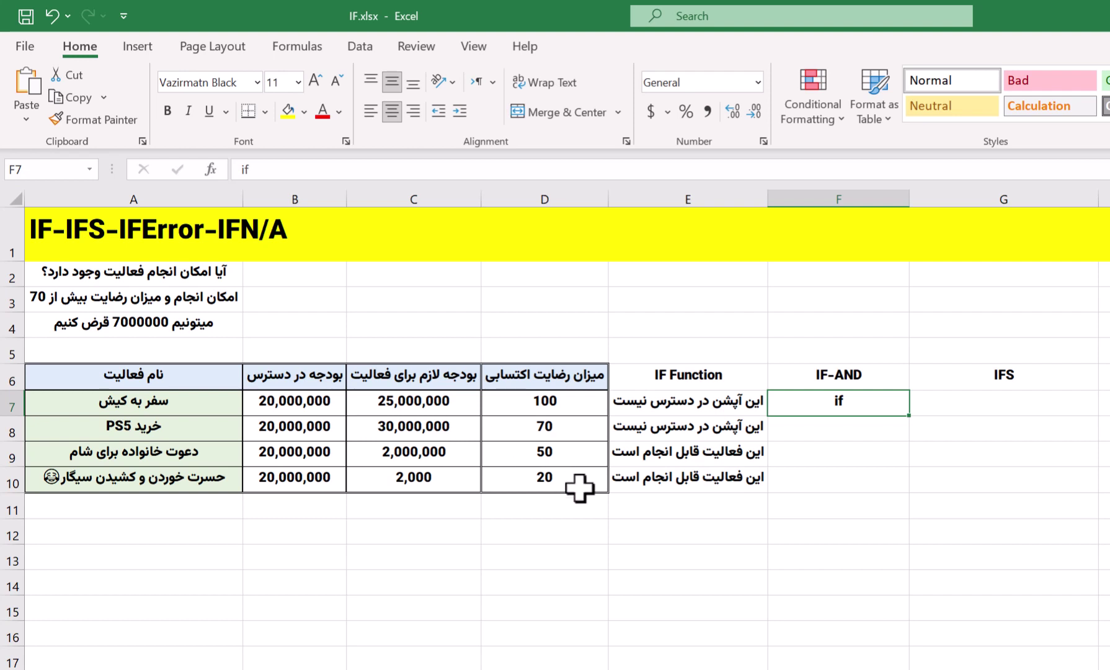
# Change the satisfaction threshold in the condition text in A3 to 50.
pyautogui.doubleClick(41, 294)
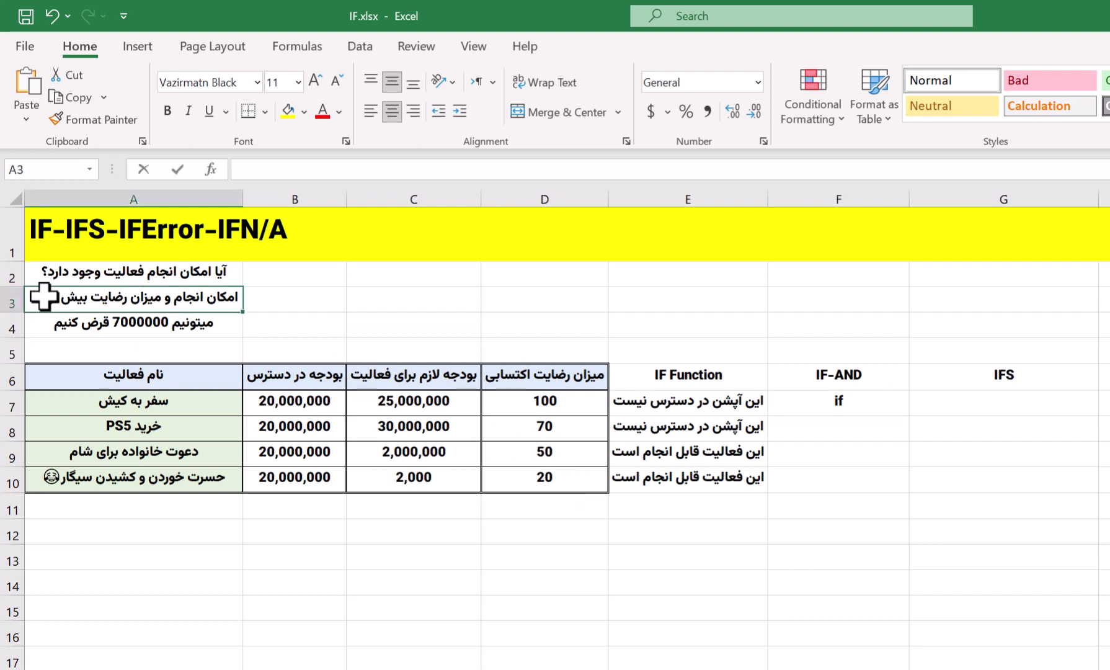
pyautogui.write('70')
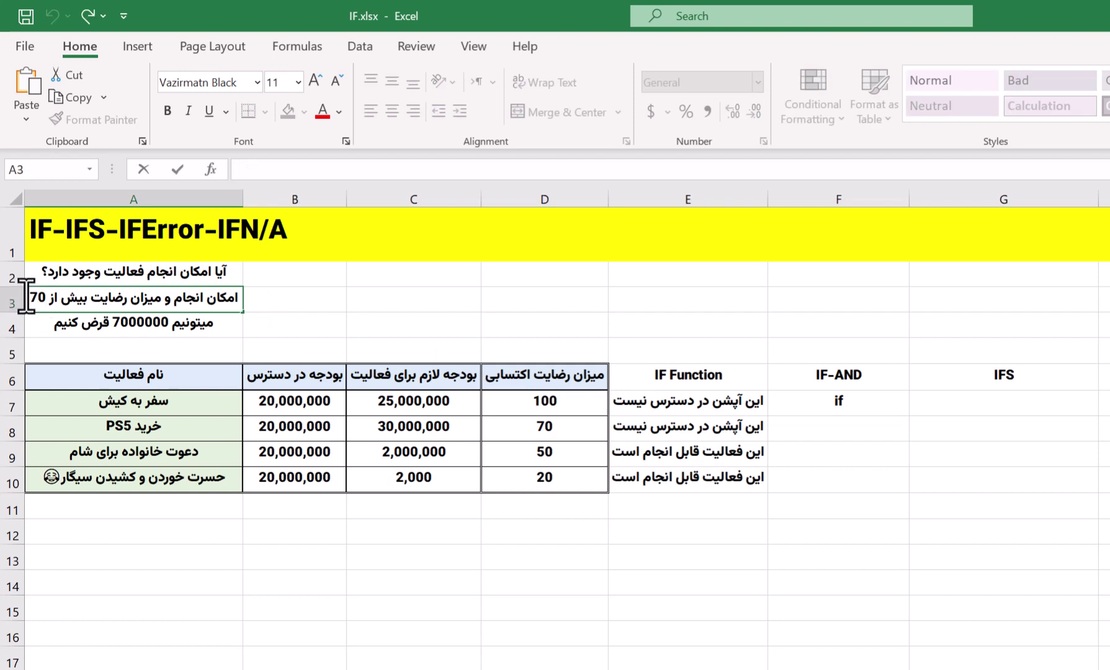
pyautogui.doubleClick(38, 298)
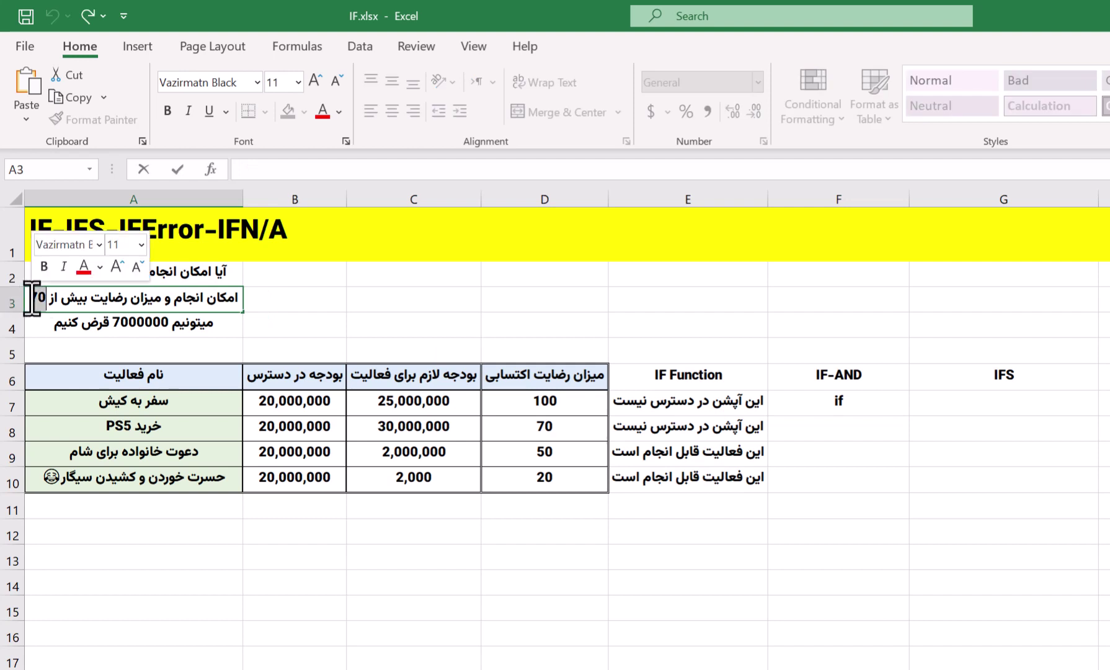
pyautogui.write('50')
pyautogui.click(565, 539)
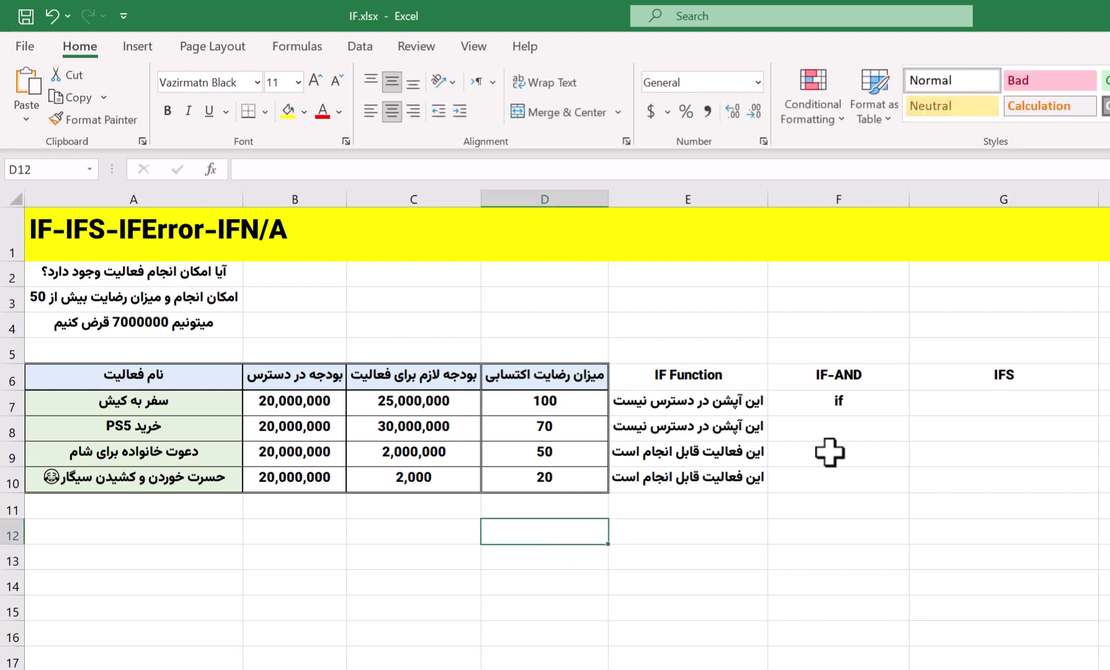
# Extend the text in F7 to "if(and(" to nest an AND test inside the IF.
pyautogui.click(830, 395)
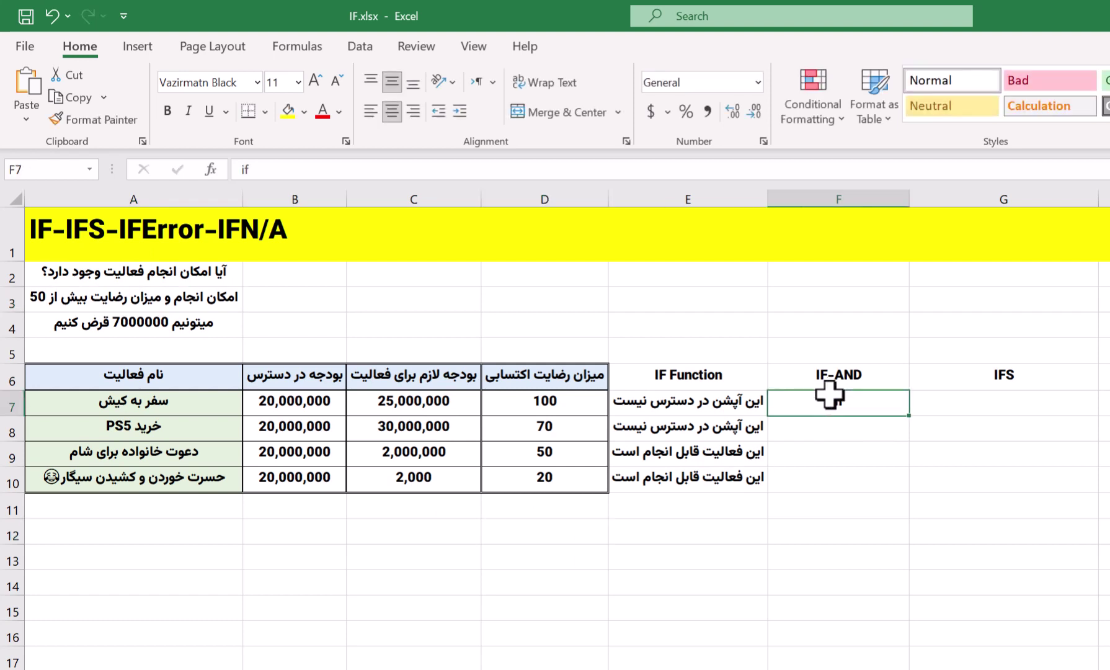
pyautogui.click(304, 172)
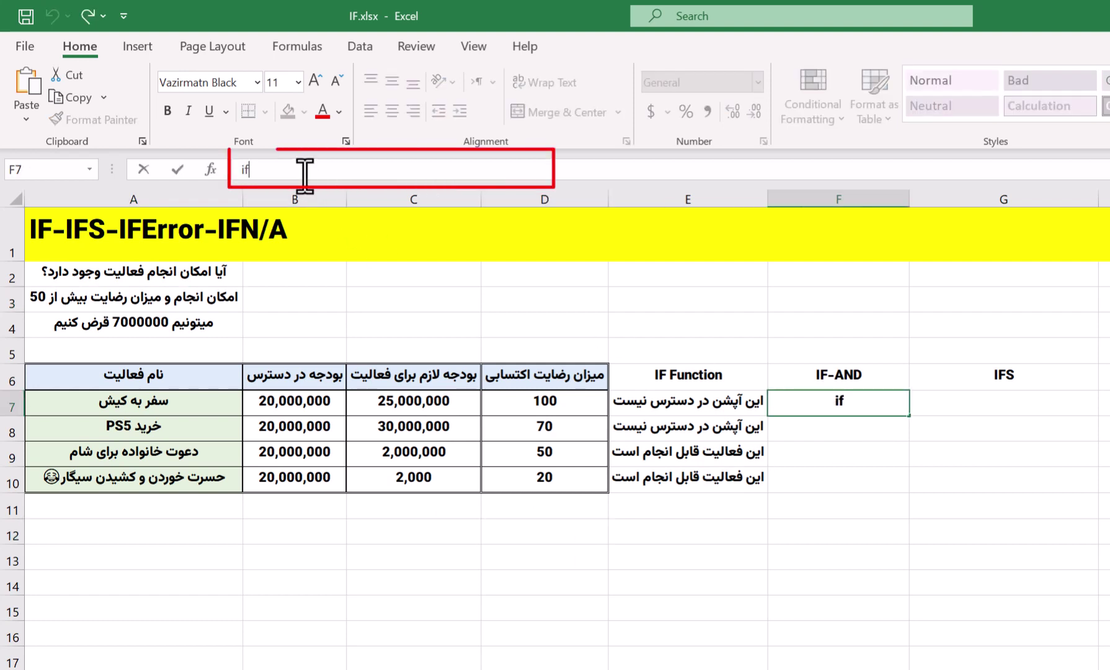
pyautogui.write('(')
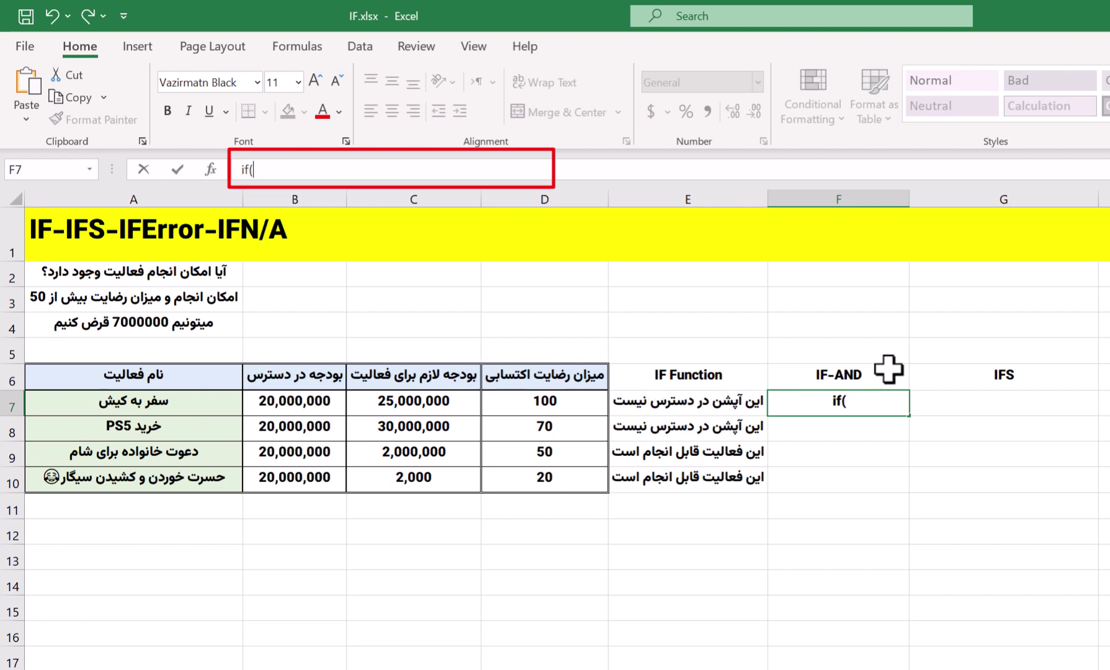
pyautogui.write('and(')
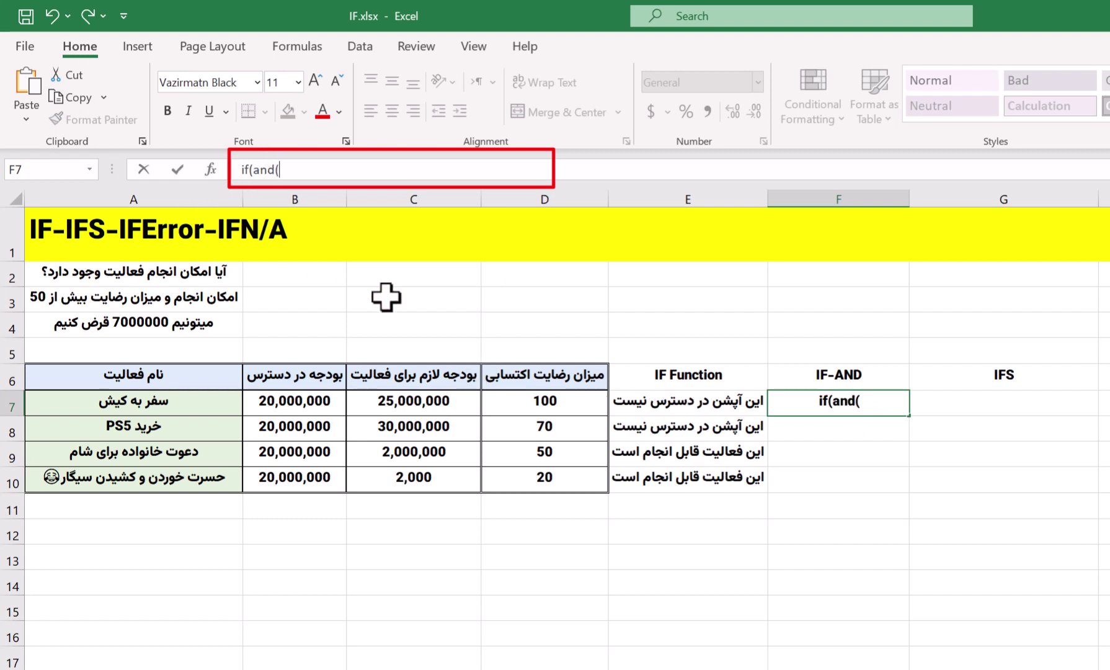
# Add the missing equals sign at the start of the F7 entry so it reads "=if(and(".
pyautogui.click(406, 400)
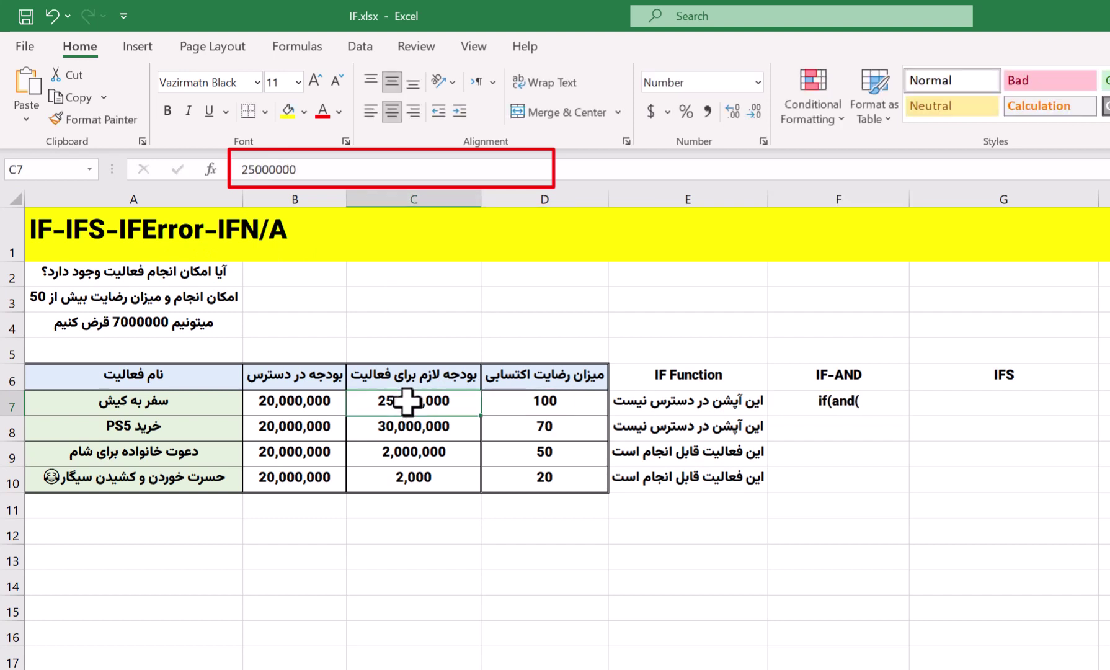
pyautogui.click(800, 402)
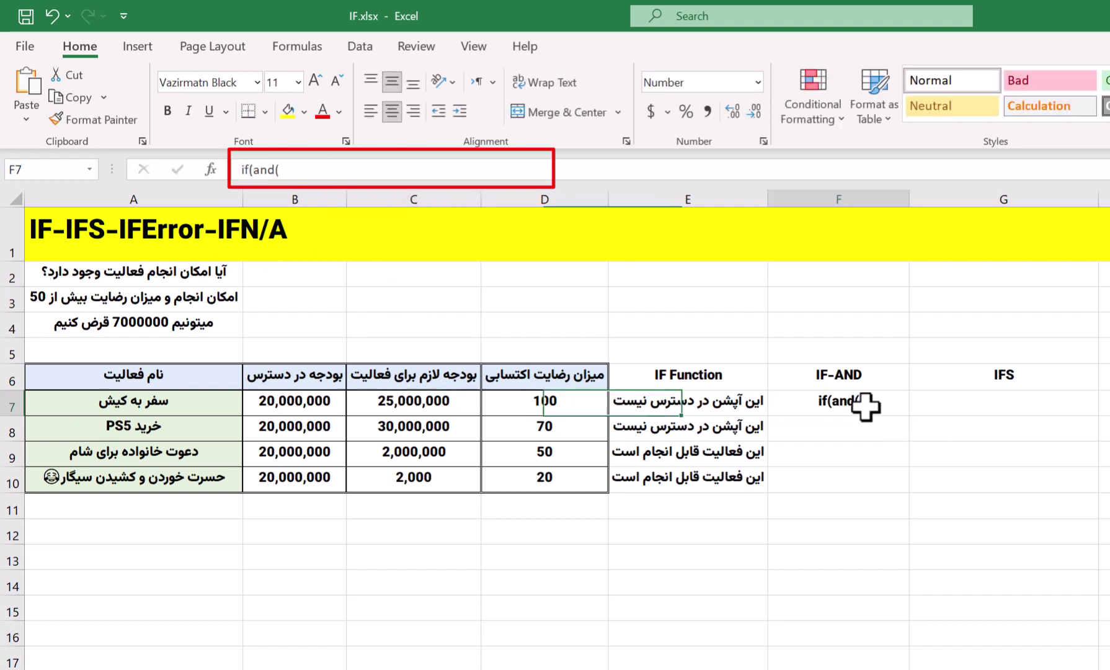
pyautogui.click(236, 171)
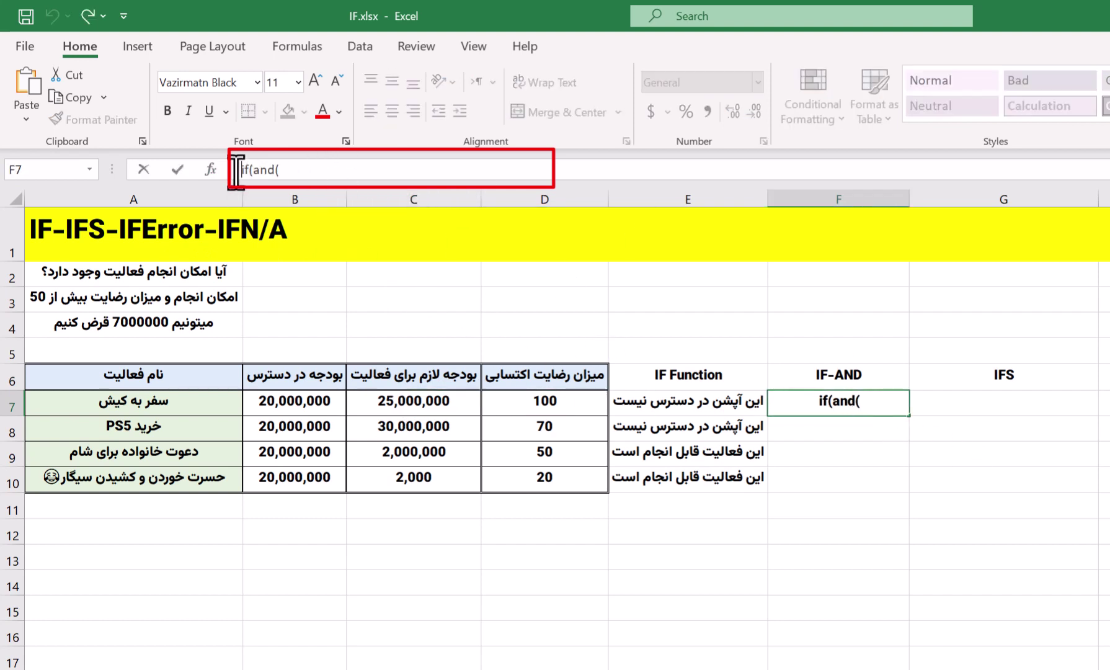
pyautogui.write('=')
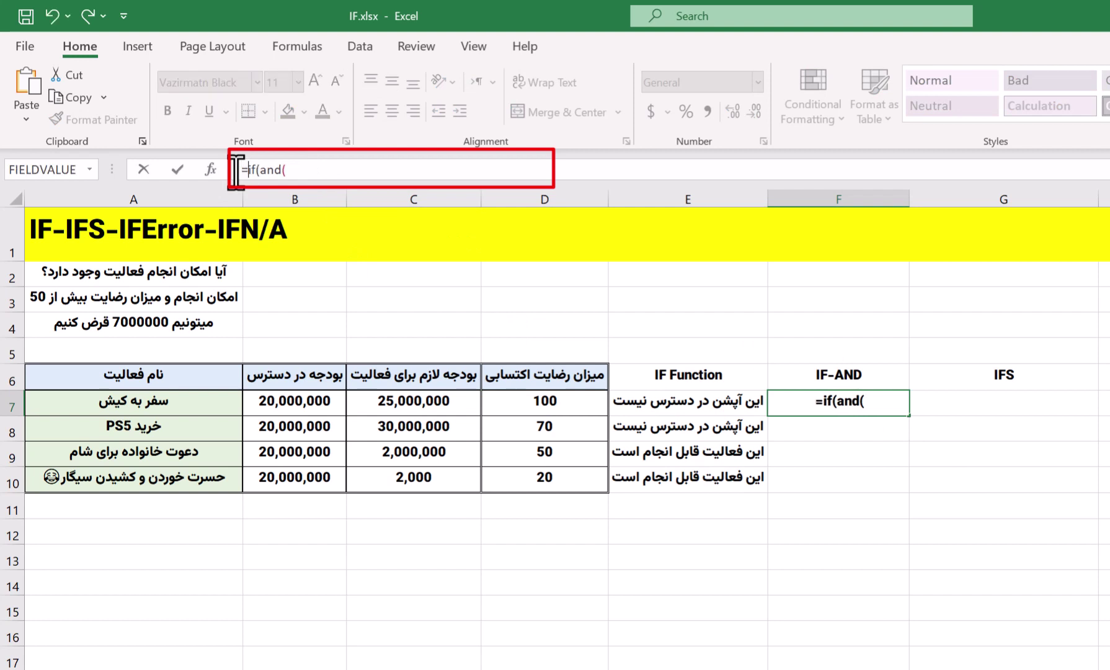
# Add C7<B7 as the first AND condition in the F7 formula, comparing required budget with available budget.
pyautogui.click(318, 169)
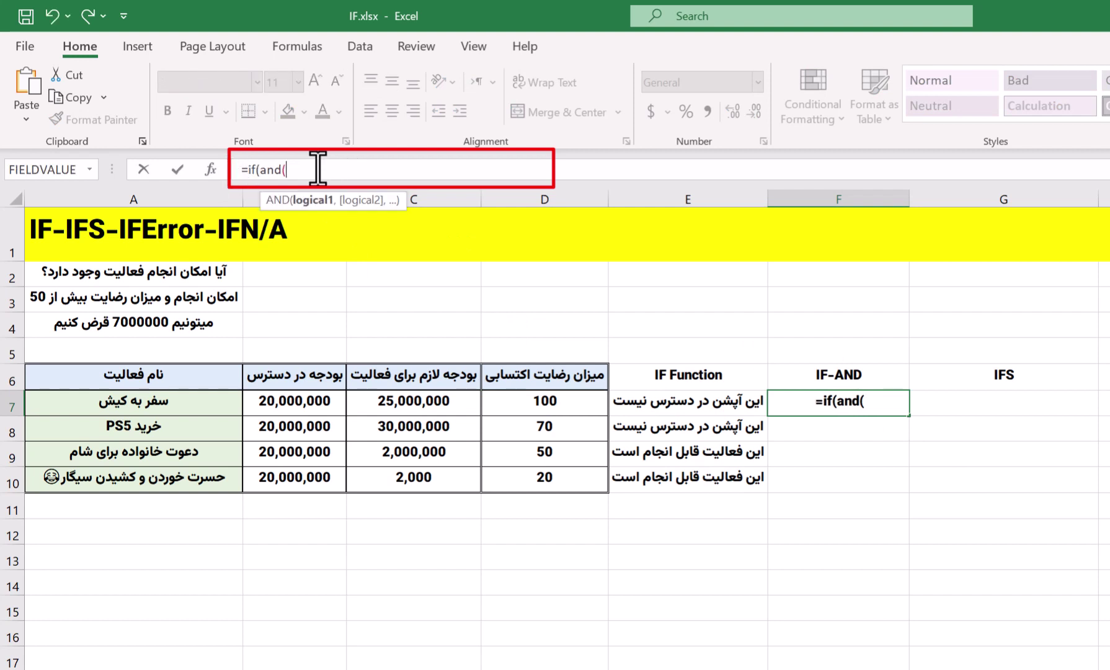
pyautogui.click(399, 403)
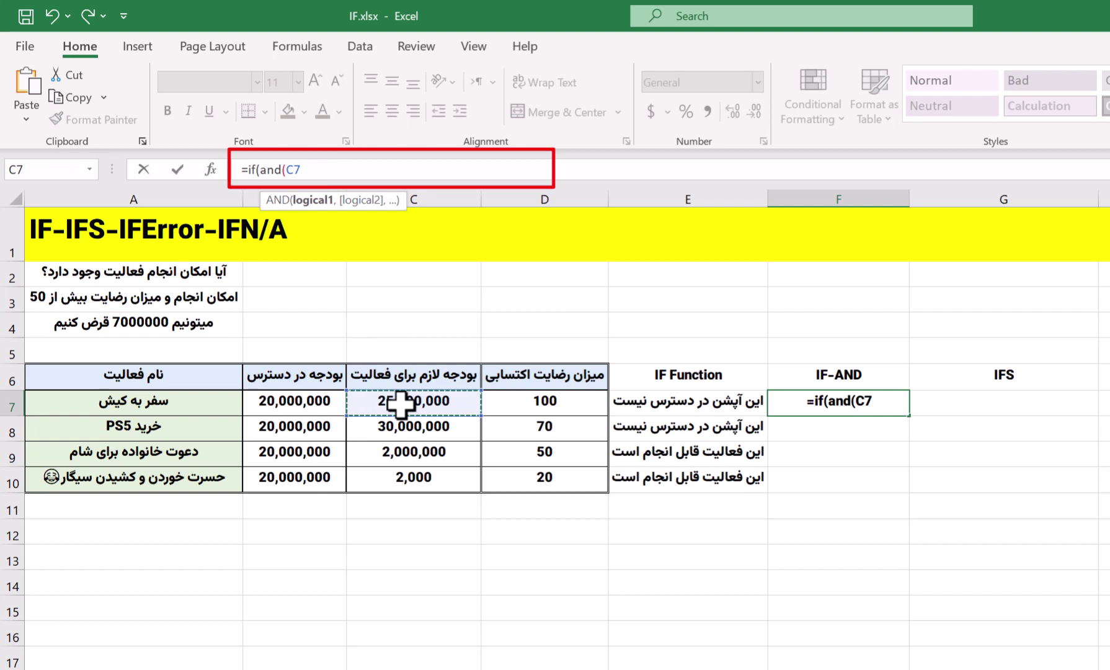
pyautogui.write('<')
pyautogui.click(313, 403)
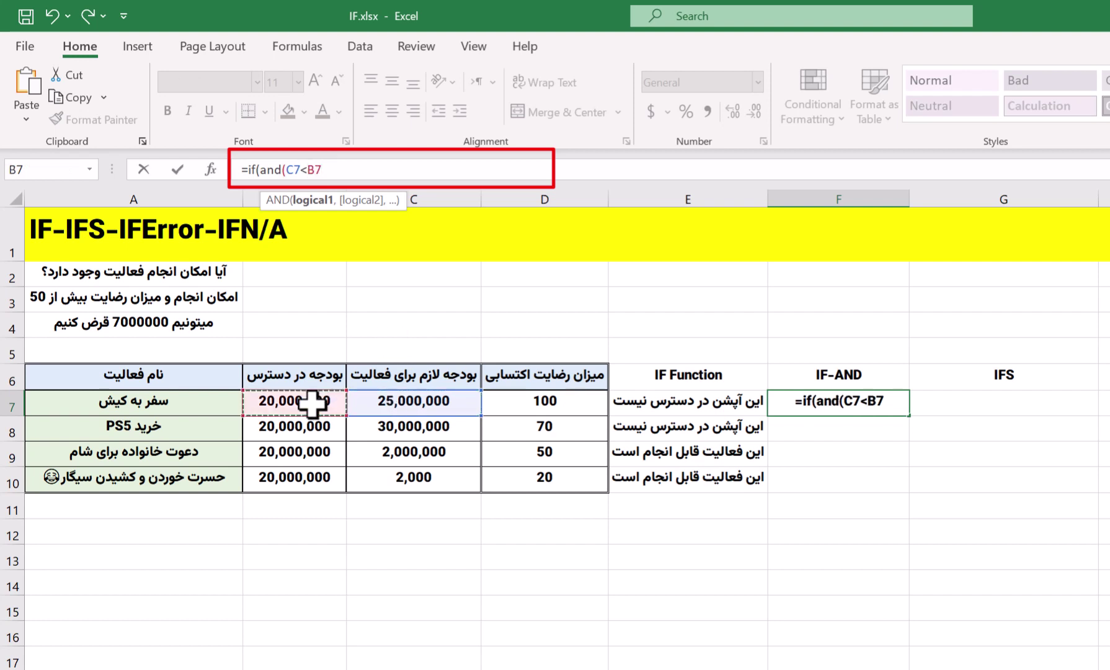
pyautogui.write(',')
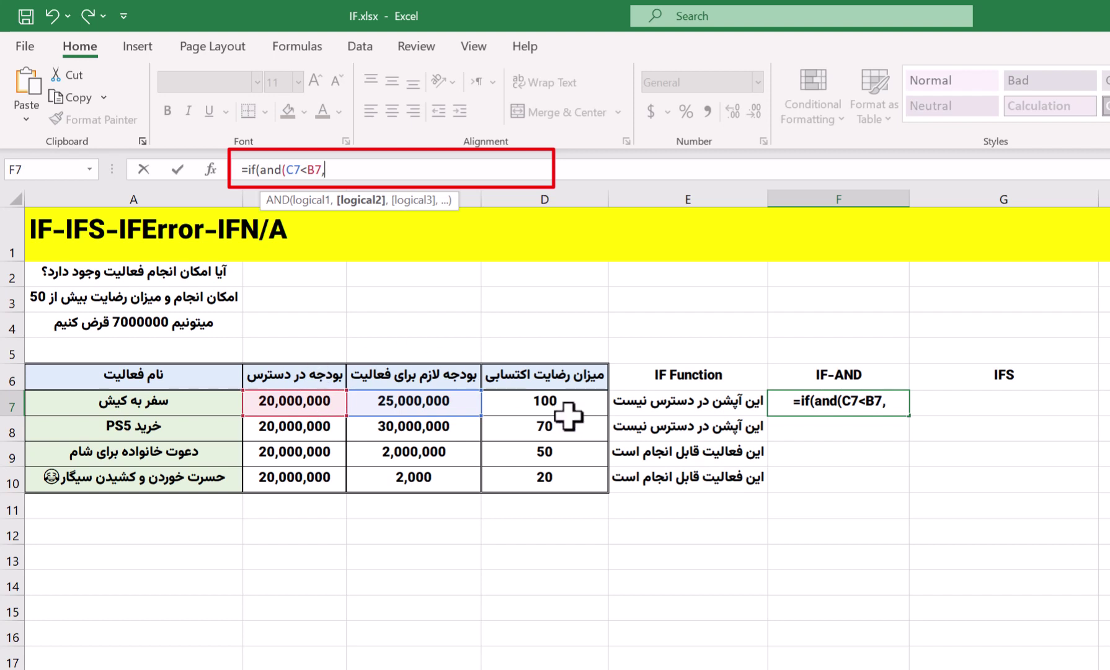
# Add D7>=50 as the second condition in the F7 formula and close the AND function.
pyautogui.click(546, 404)
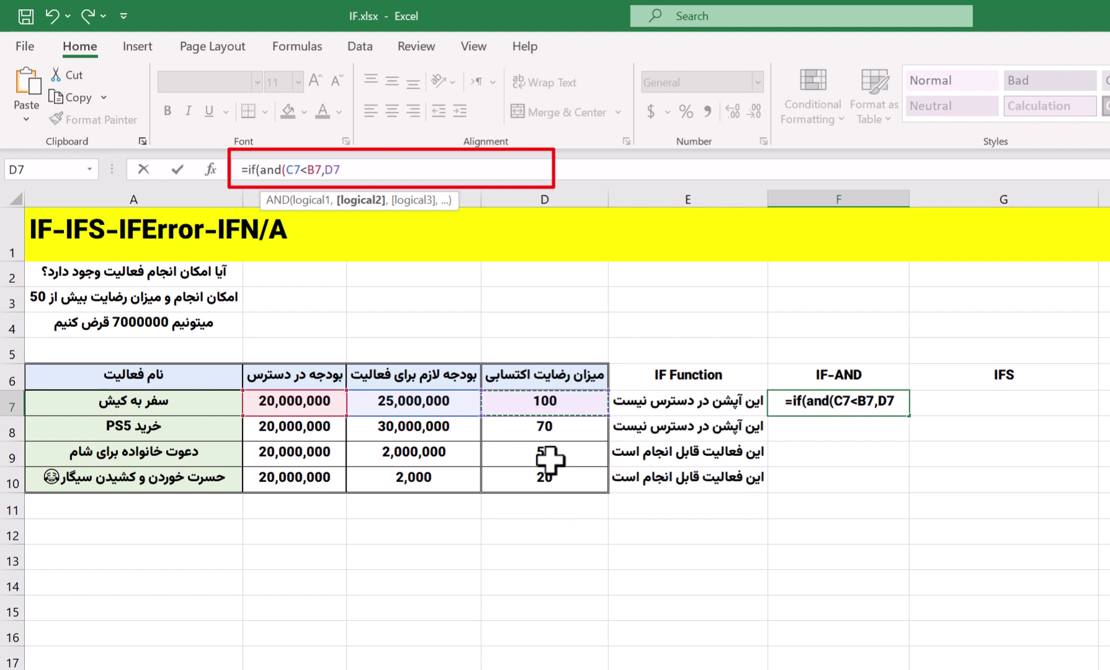
pyautogui.write('>=')
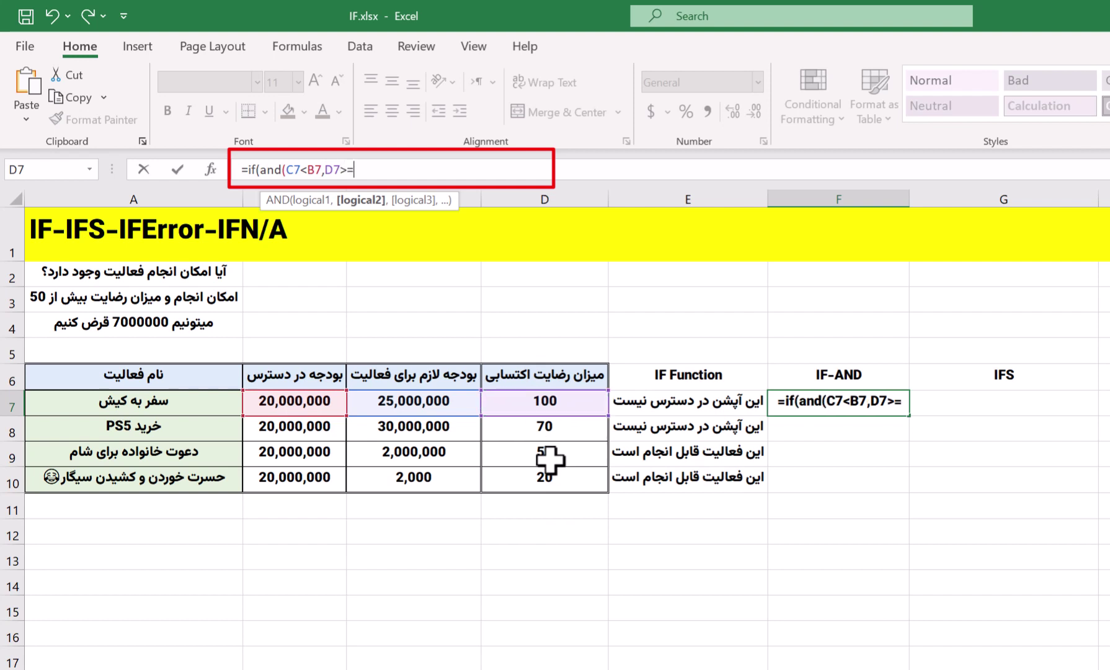
pyautogui.write('50')
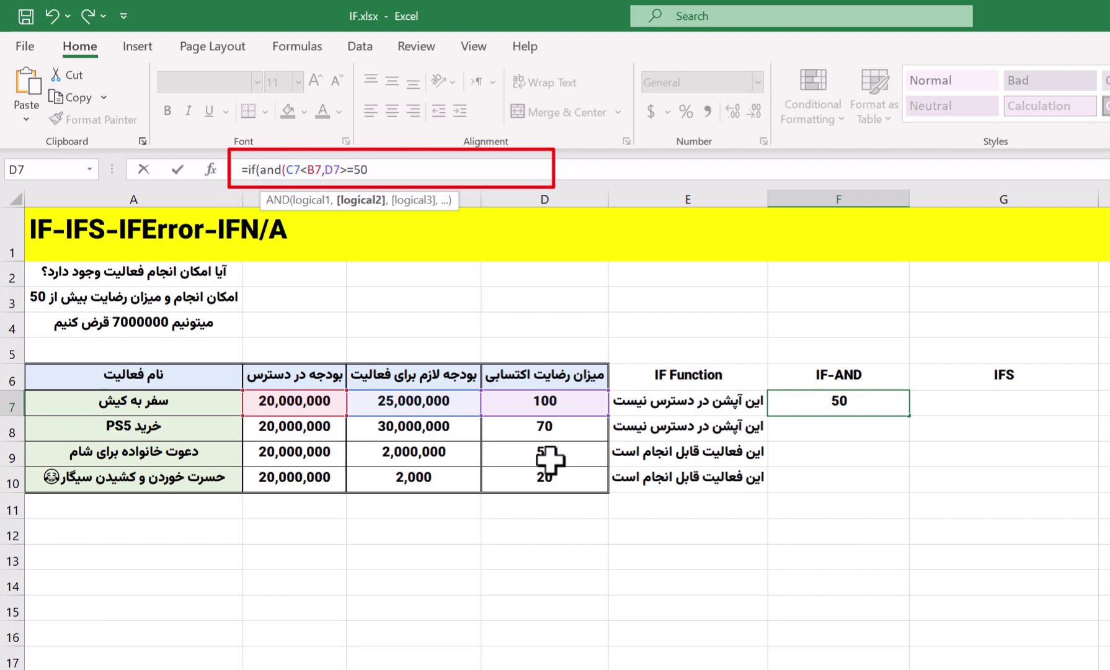
pyautogui.write(')')
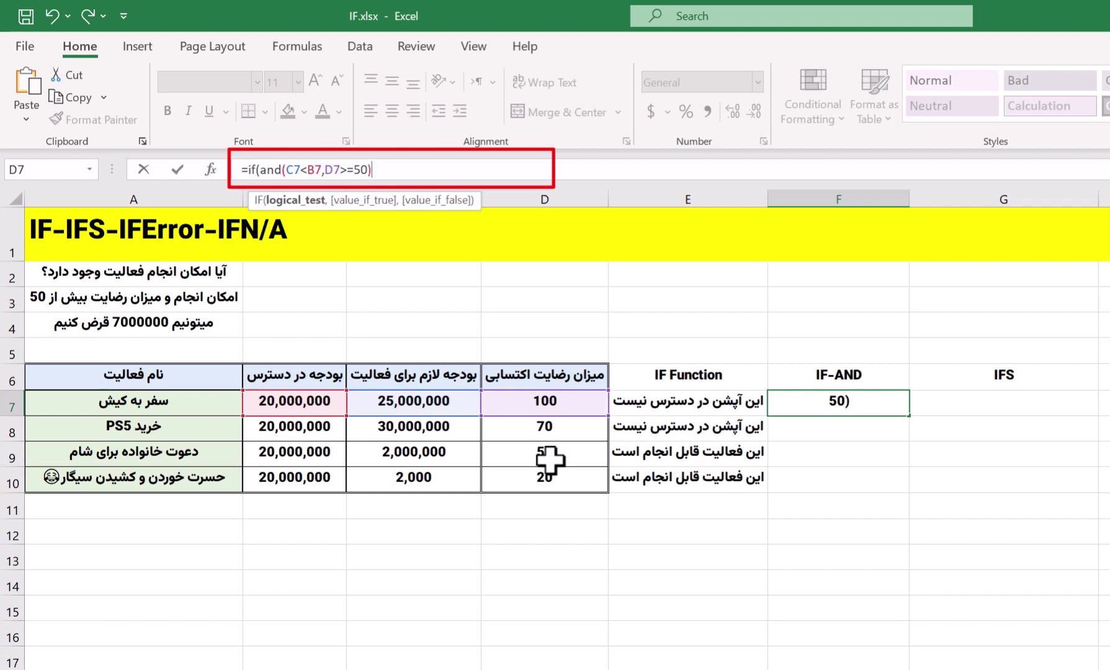
pyautogui.write(',')
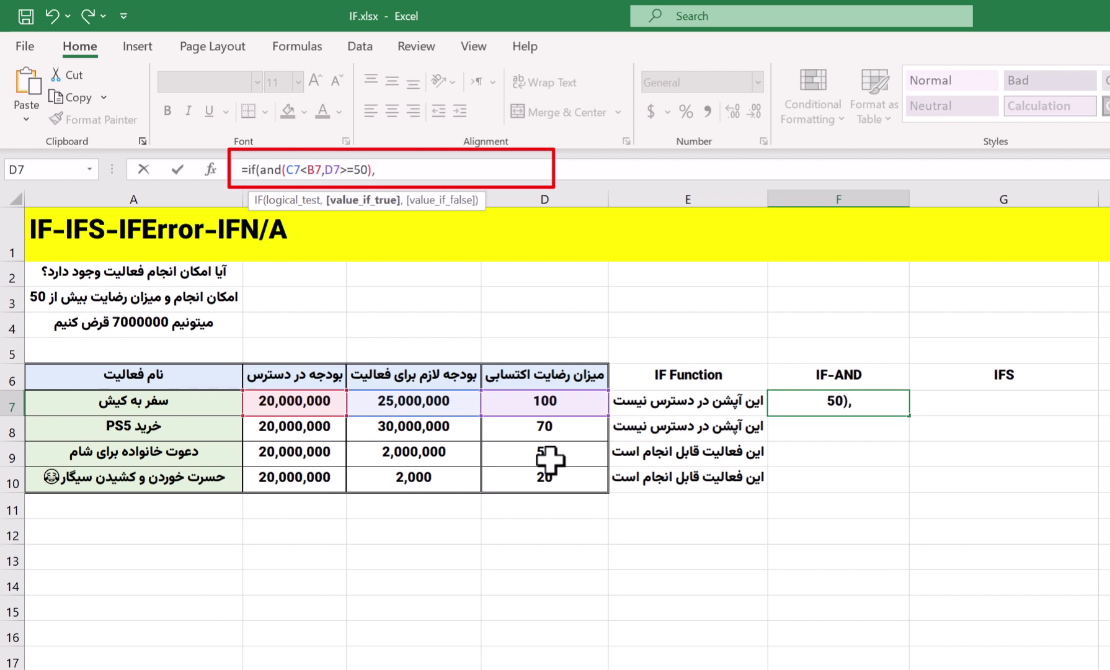
# Enter "قابل انجام است" as the value-if-true text in the F7 formula.
pyautogui.write('"قابل انج')
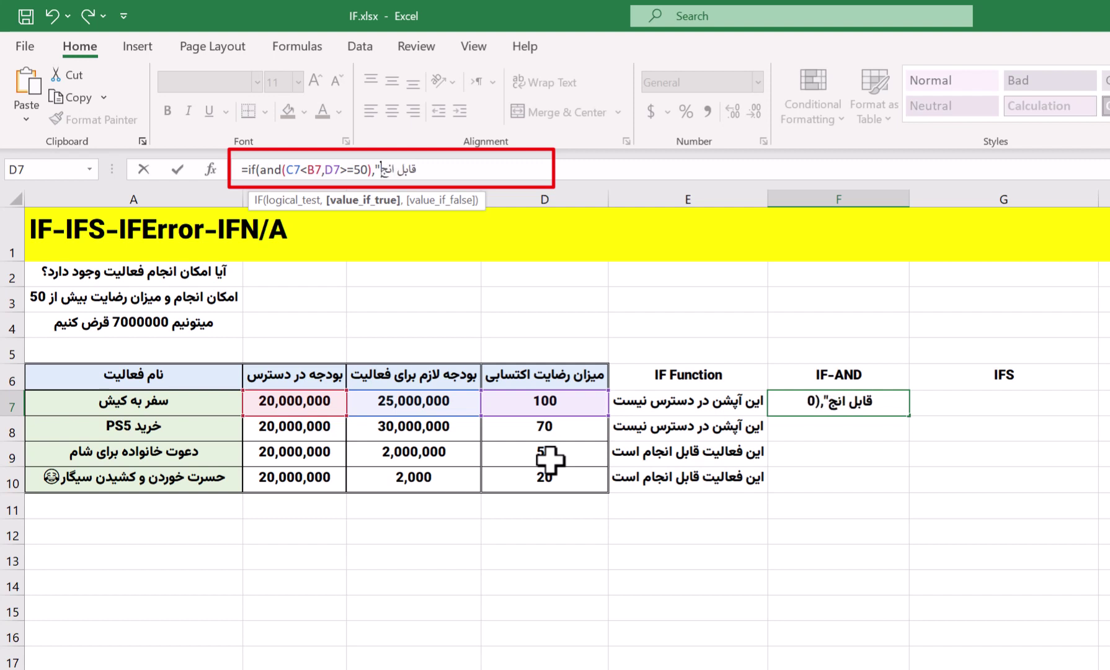
pyautogui.write('ام است')
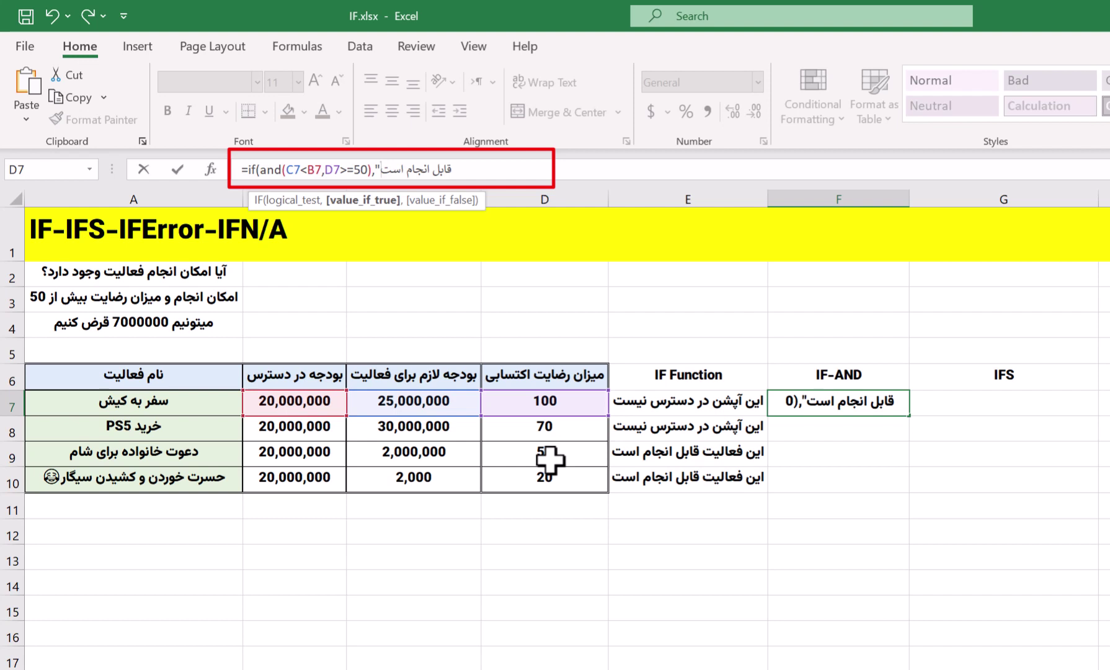
pyautogui.write('"')
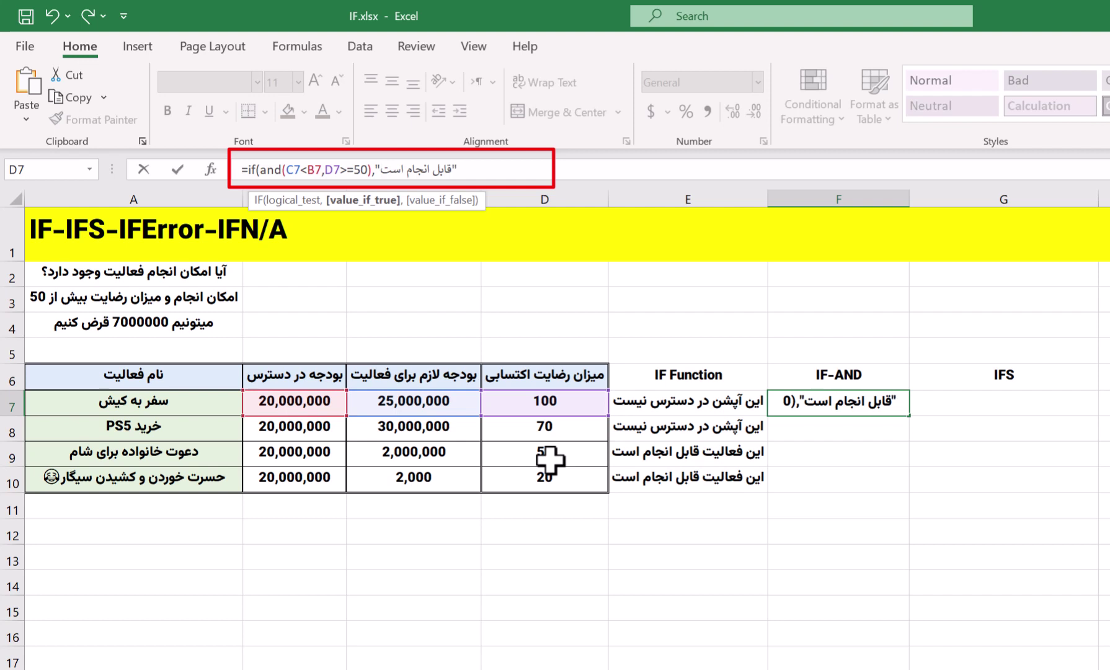
pyautogui.write(',')
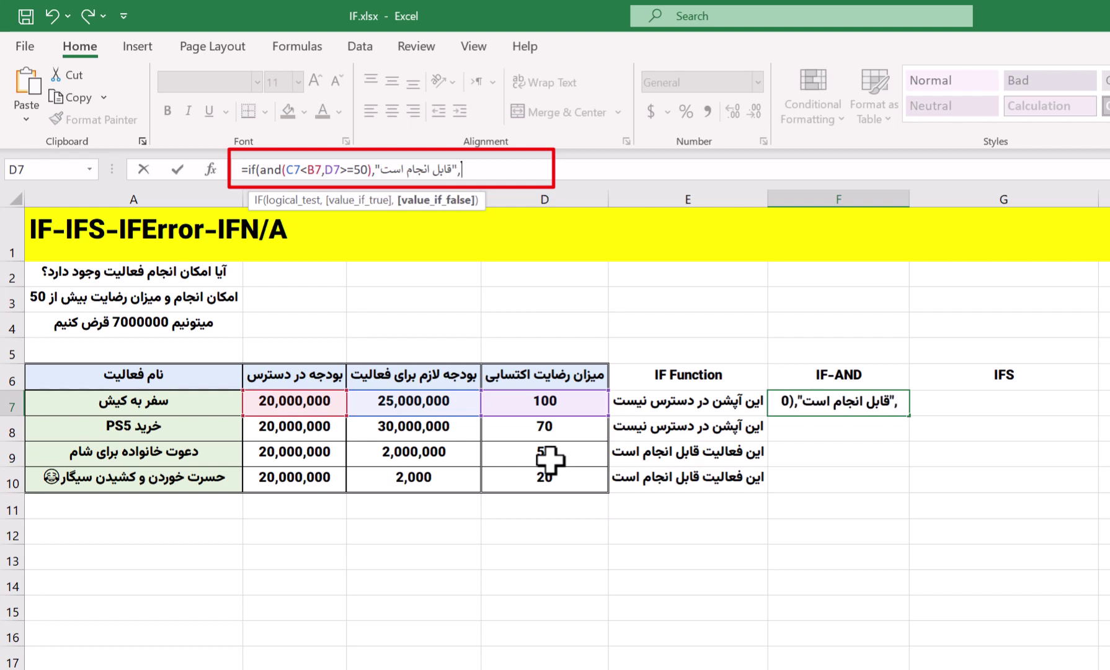
# Enter "قابل انجام نیست" as the value-if-false text and complete the F7 formula.
pyautogui.write('"')
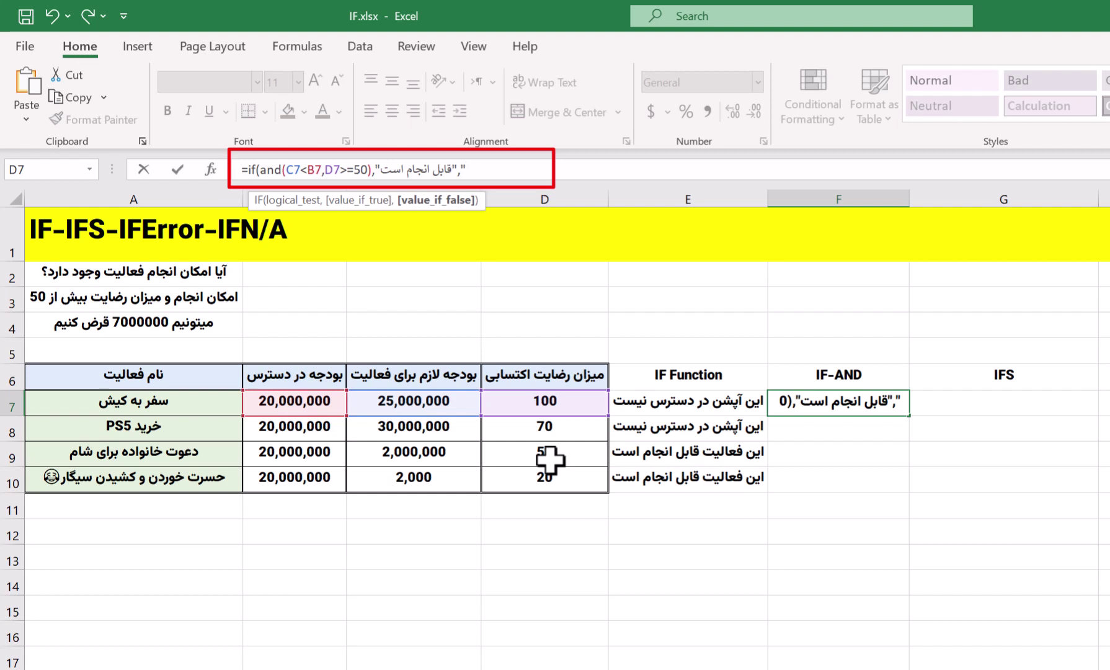
pyautogui.write('قابل')
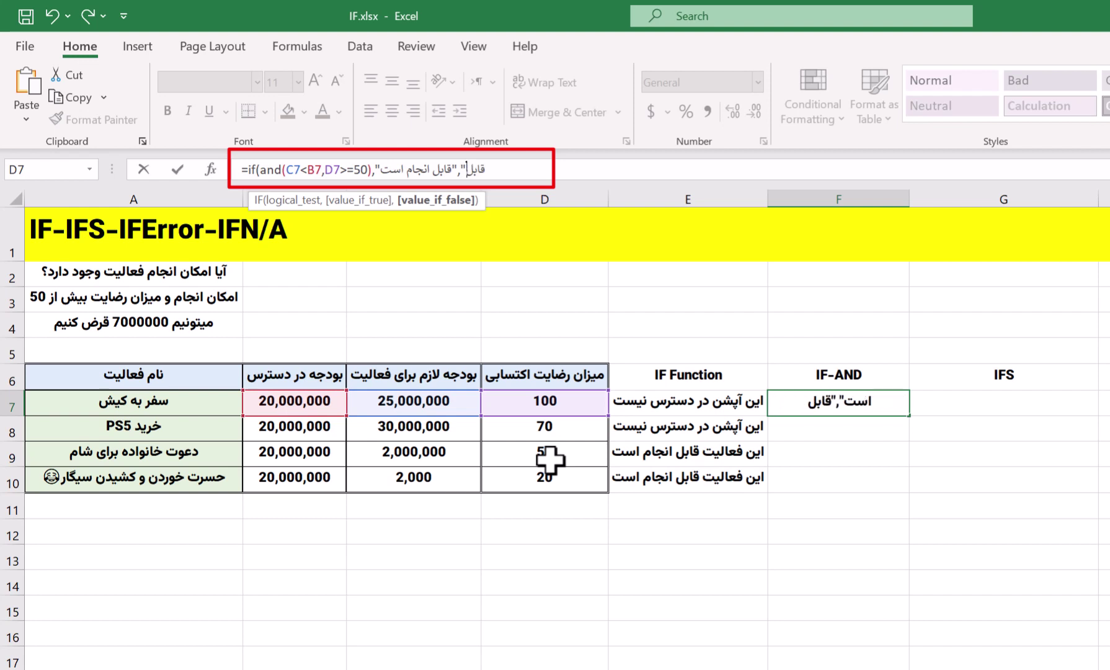
pyautogui.write(' انجام ن')
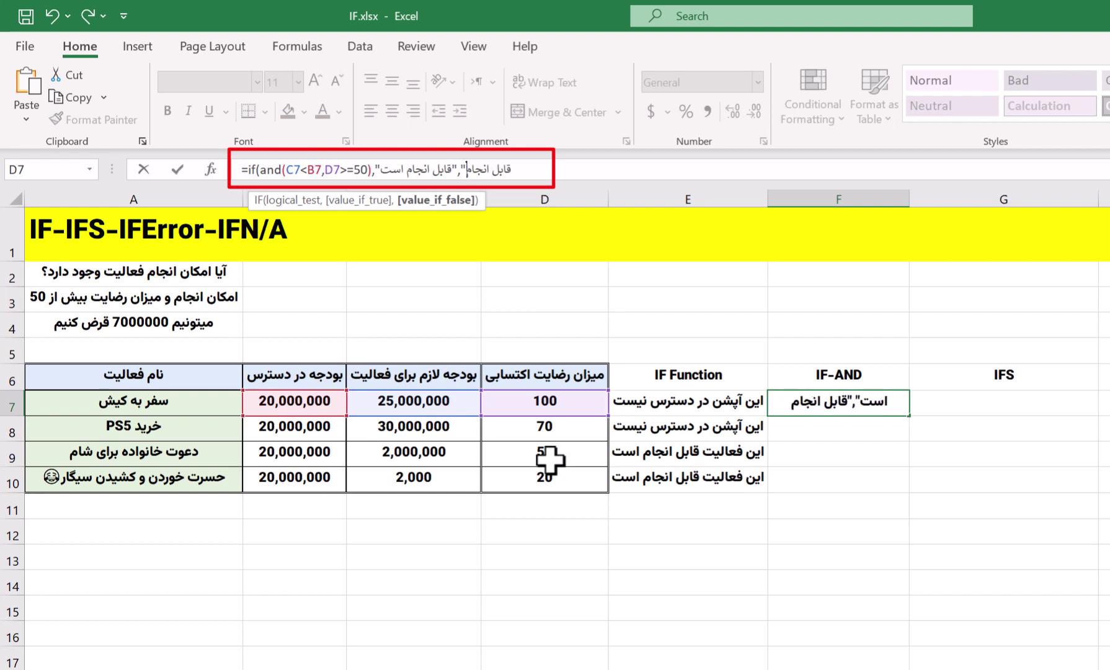
pyautogui.write('یست')
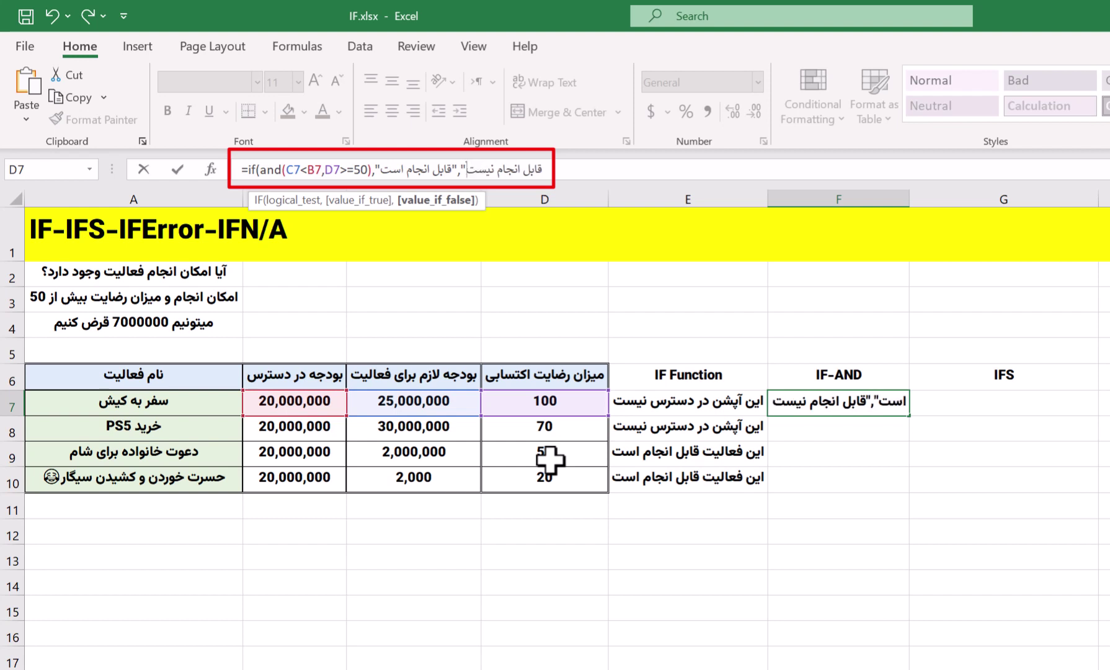
pyautogui.write('"')
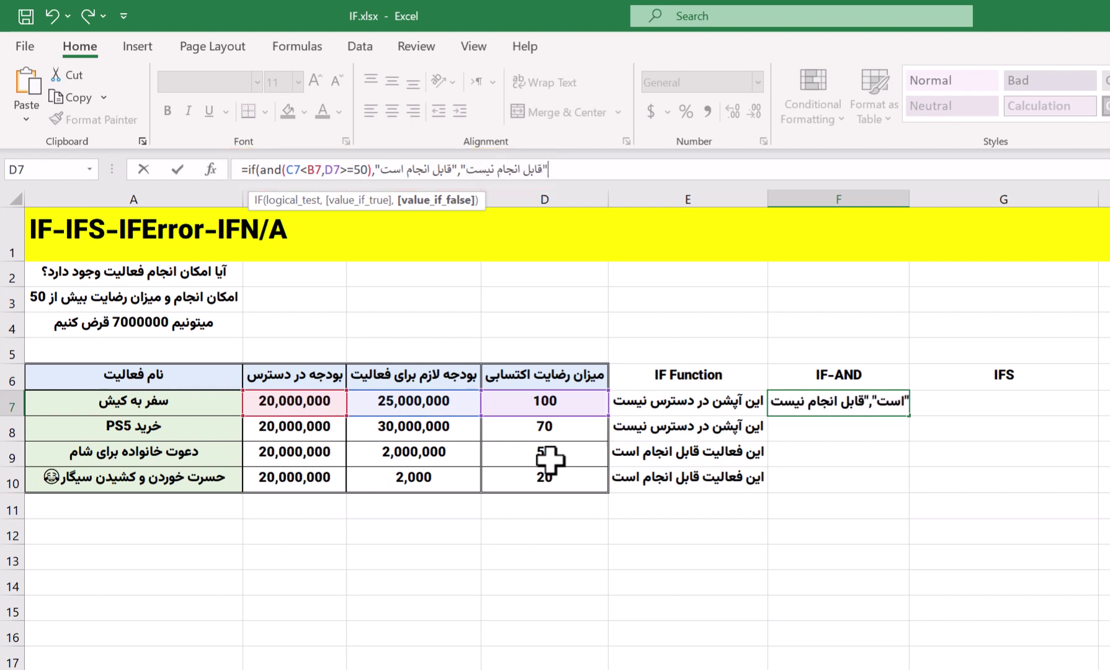
pyautogui.write(')')
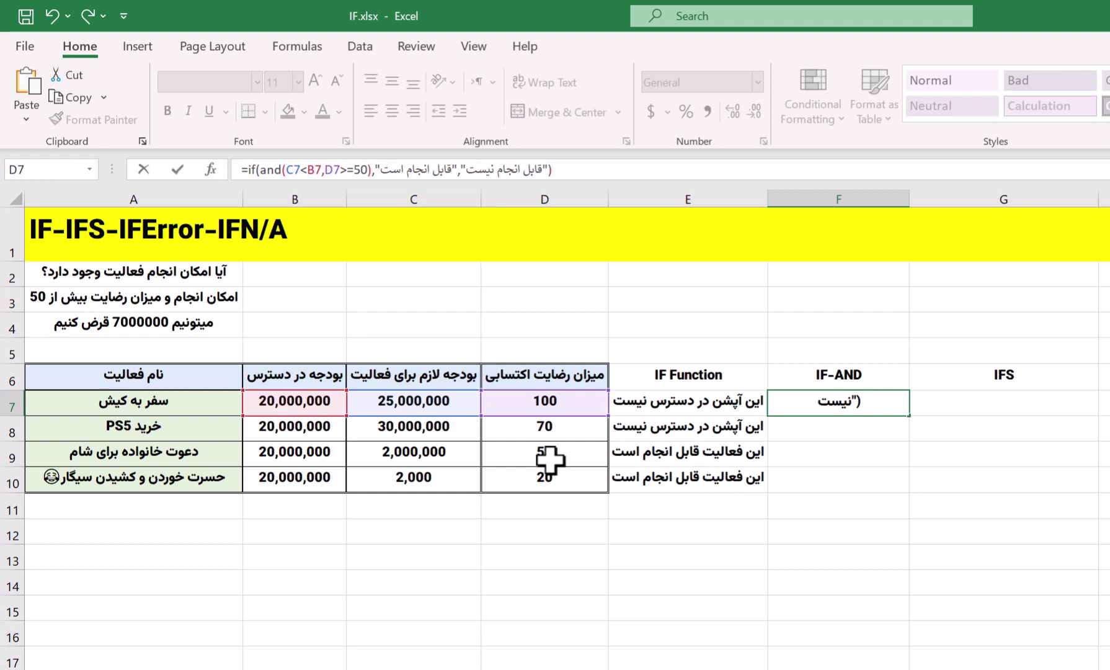
pyautogui.press('Return')
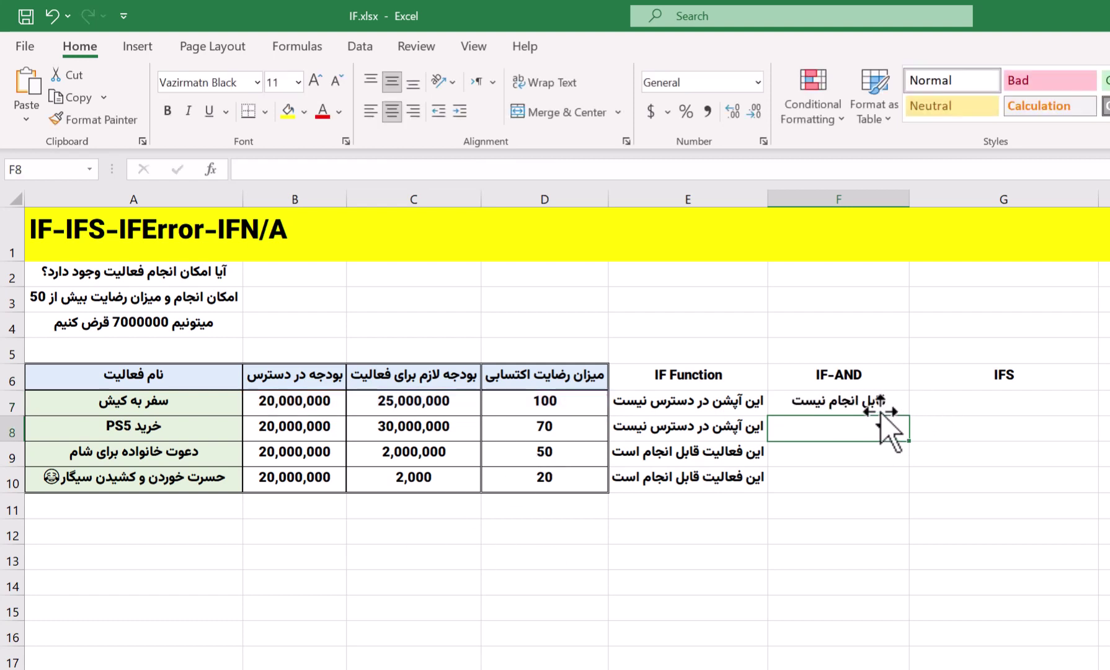
# Fill the F7 formula down through F10 for the remaining activities.
pyautogui.click(875, 405)
pyautogui.hotkey('shift', 'Down')
pyautogui.hotkey('shift', 'Down')
pyautogui.hotkey('shift', 'Down')
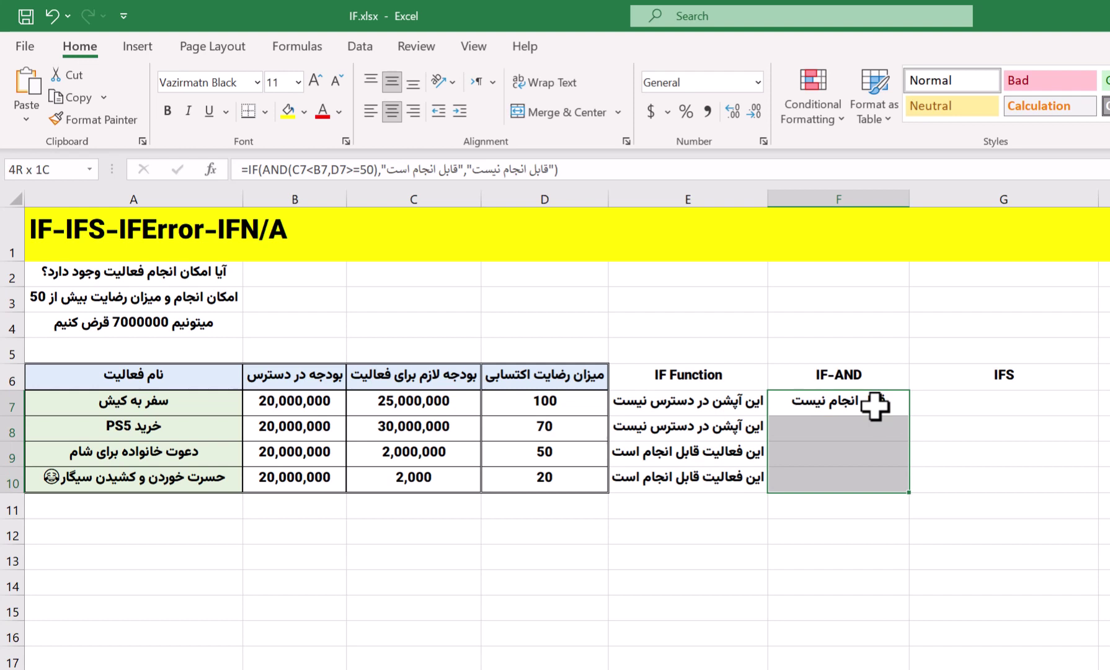
pyautogui.hotkey('ctrl', 'd')
# Examine the satisfaction scores in D8 and D10, the required budgets in C9:C10 and the IF-AND formula in F10.
pyautogui.click(538, 437)
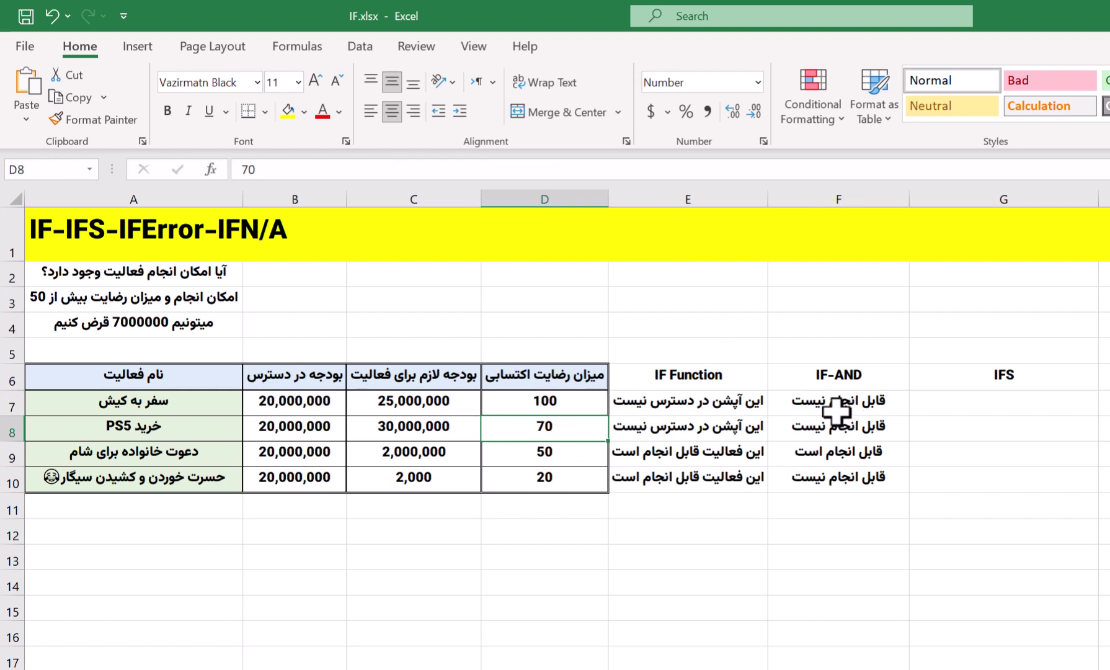
pyautogui.moveTo(465, 452); pyautogui.dragTo(467, 474)
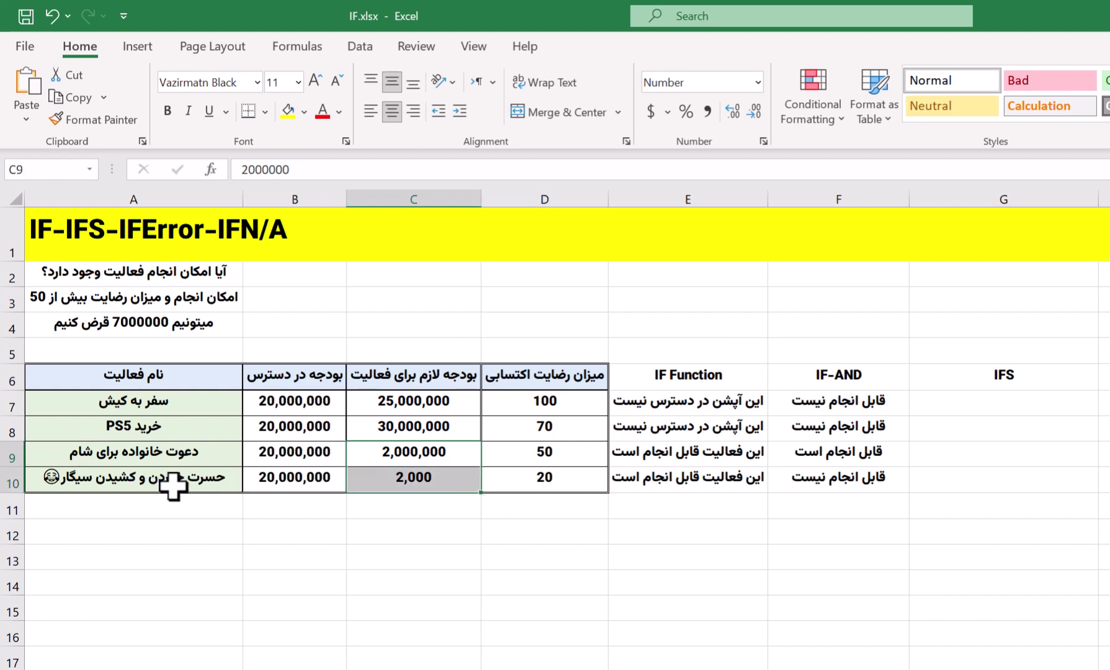
pyautogui.click(567, 476)
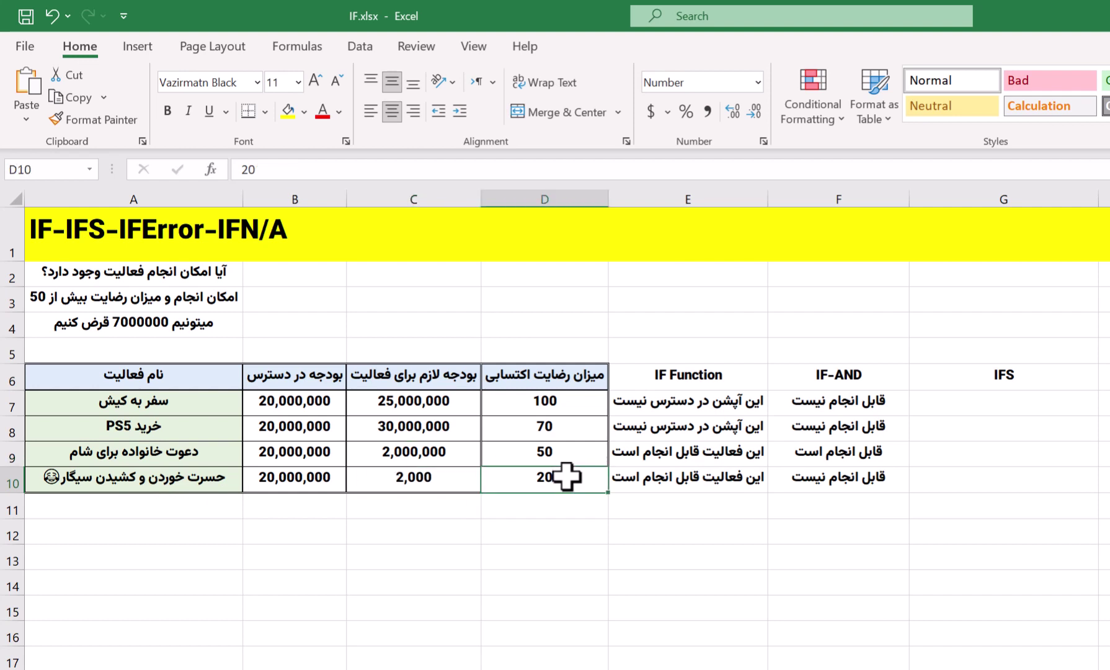
pyautogui.click(841, 479)
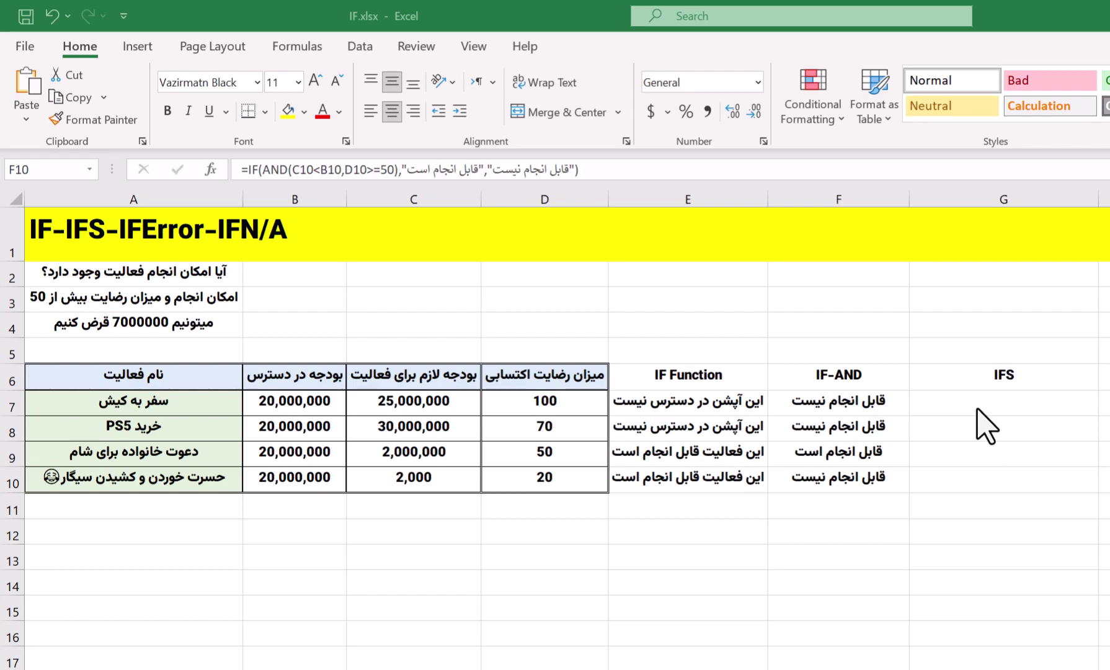
# Start an IFS formula in G7 with its function arguments shown and set the first logical test to C7<B7.
pyautogui.click(930, 403)
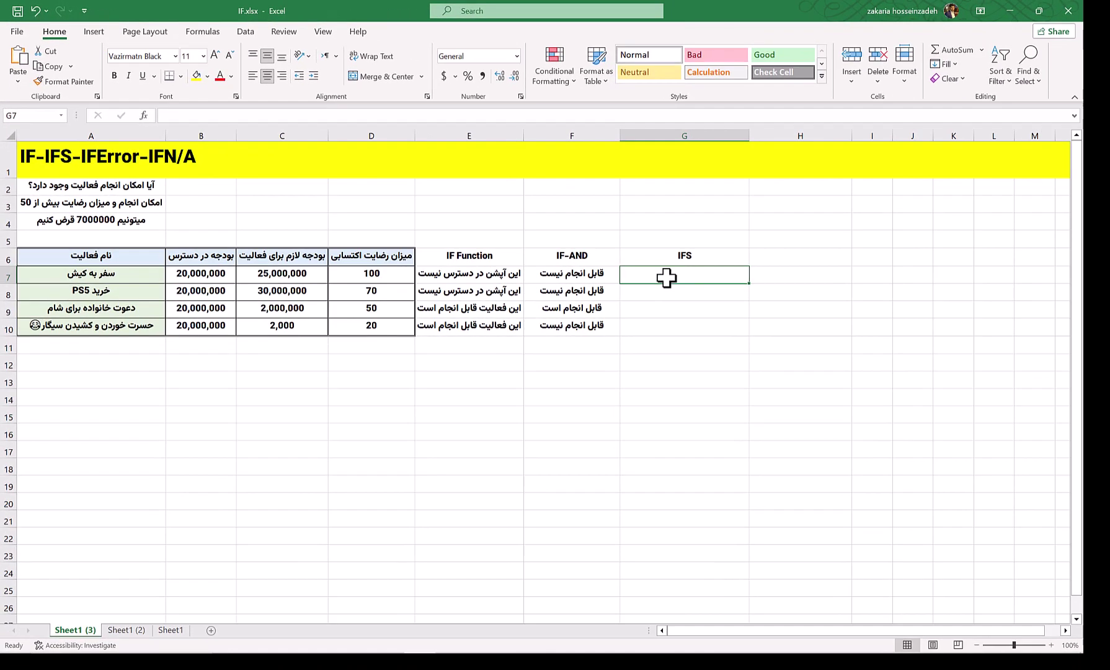
pyautogui.write('=ifs')
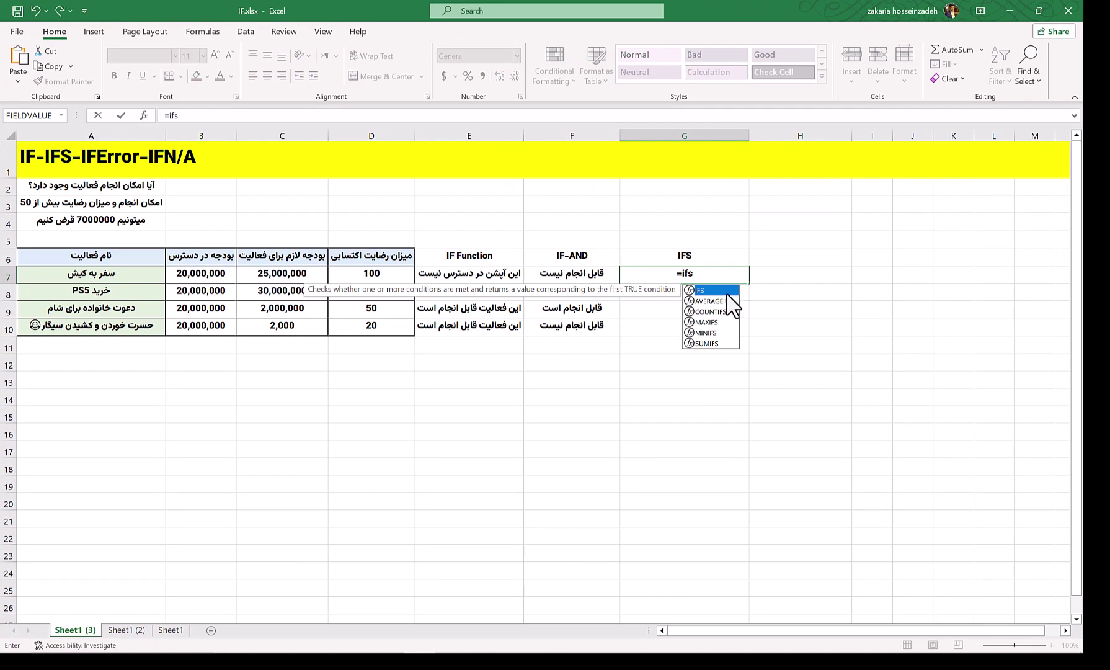
pyautogui.doubleClick(727, 292)
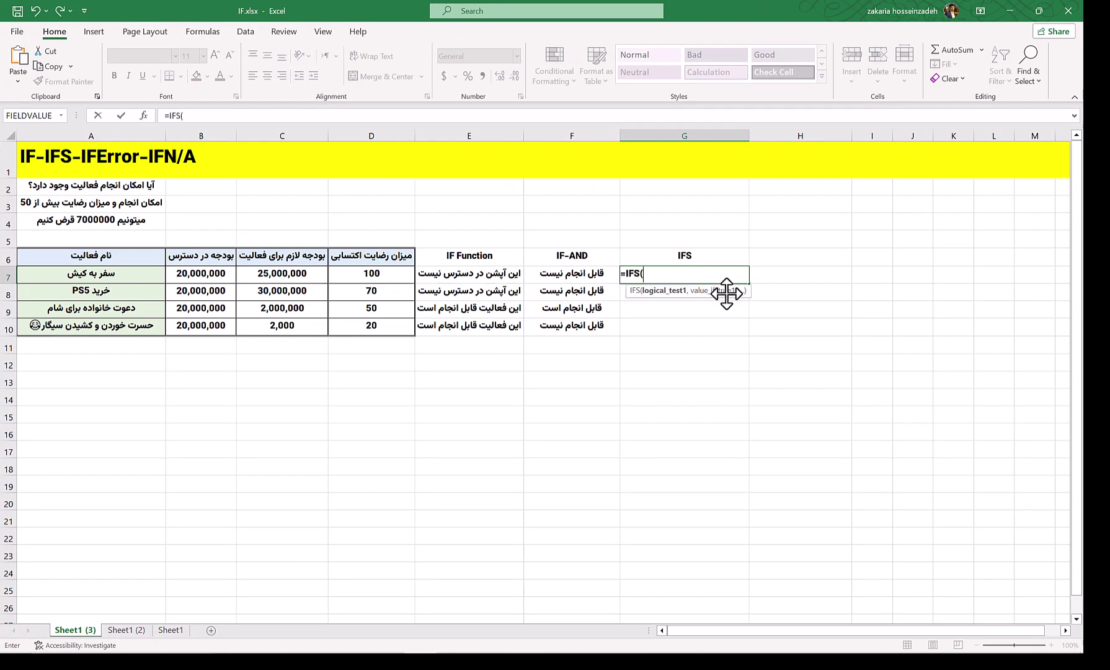
pyautogui.click(143, 115)
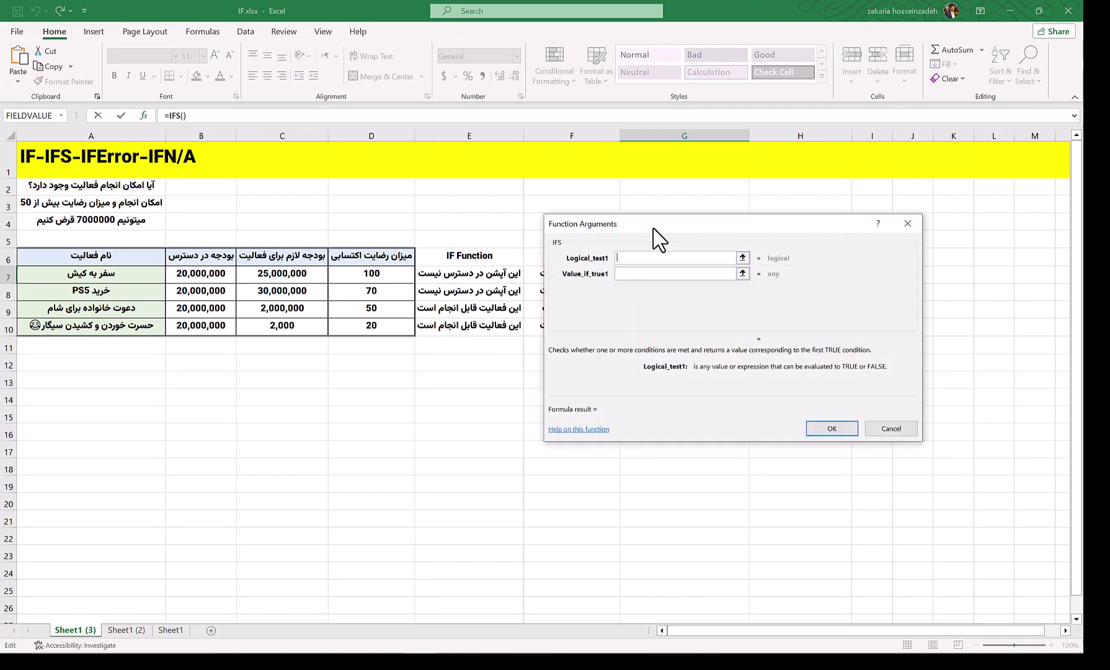
pyautogui.moveTo(654, 228); pyautogui.dragTo(843, 237)
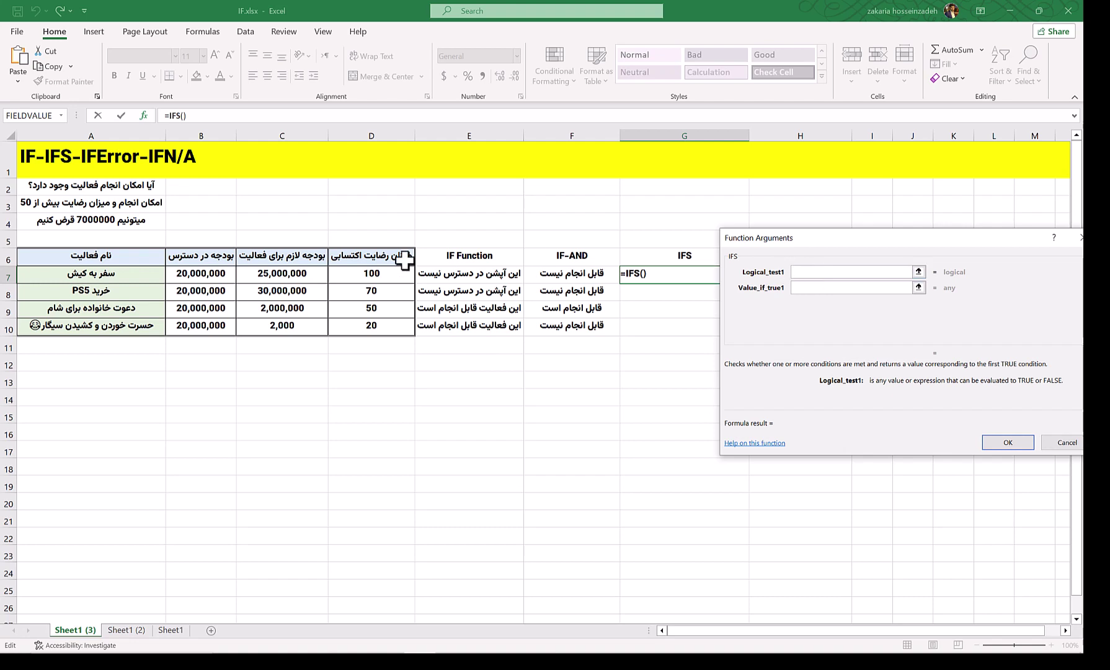
pyautogui.click(276, 275)
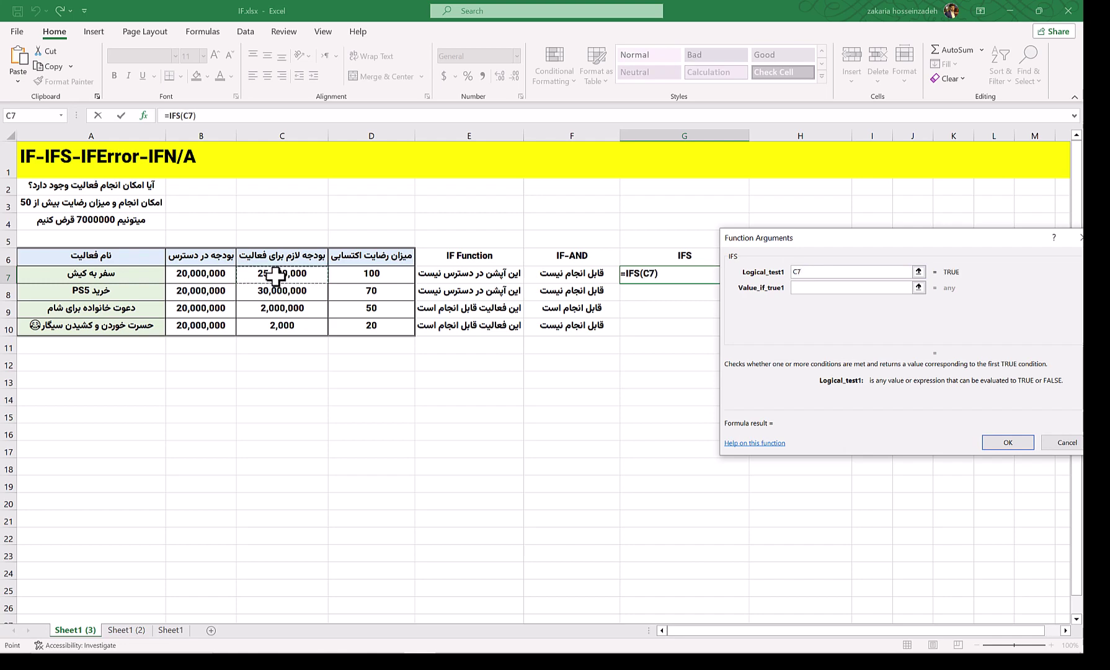
pyautogui.write('<')
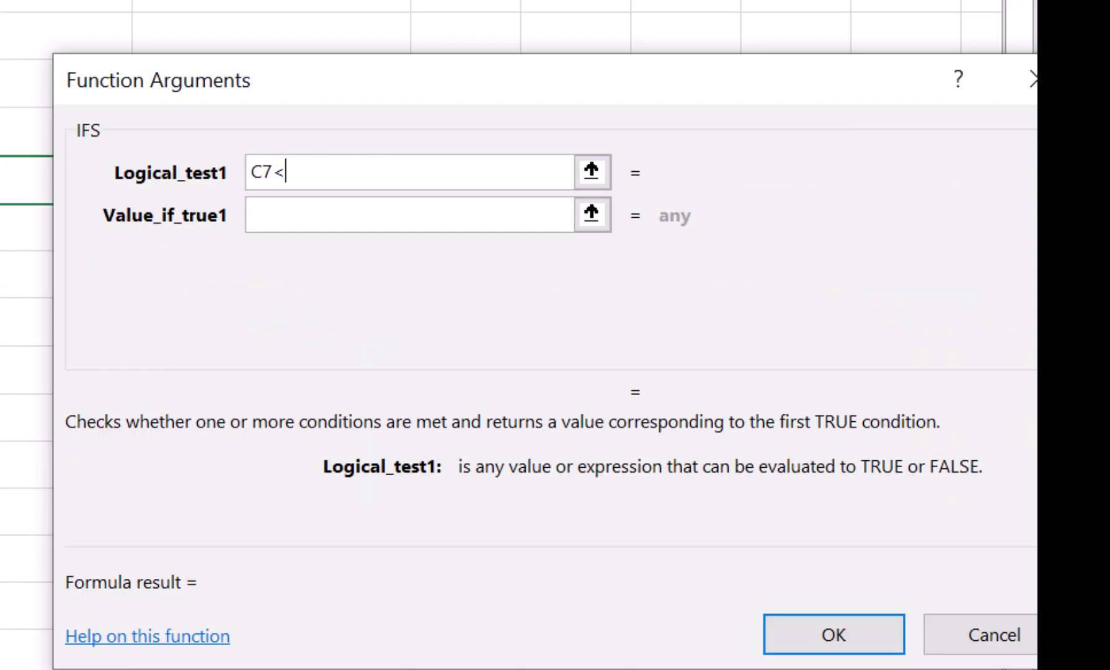
pyautogui.write('B7')
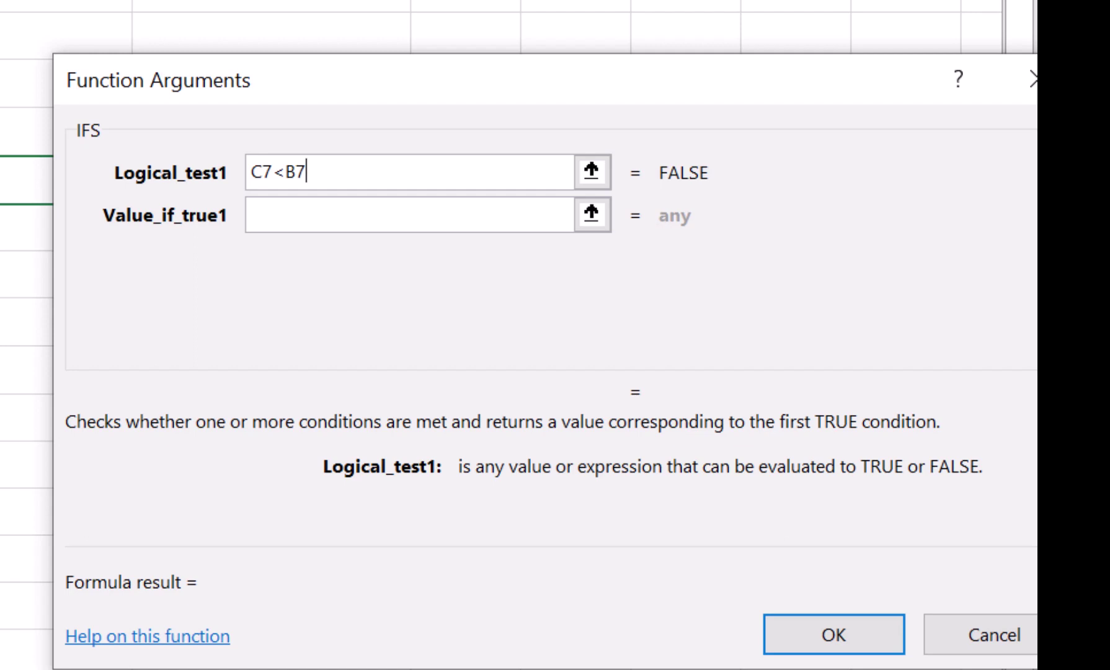
# Enter "با خیال راحت انجامش بده" as the value returned when the first IFS test is true.
pyautogui.click(351, 208)
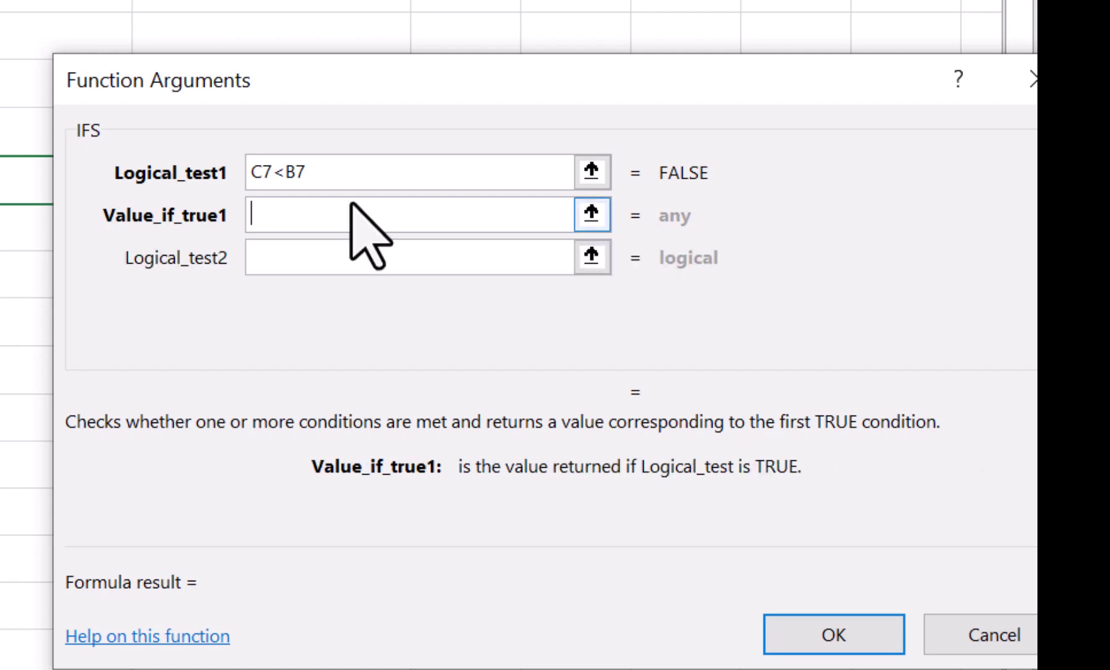
pyautogui.hotkey('alt', 'shift')
pyautogui.write('با خیال راحت')
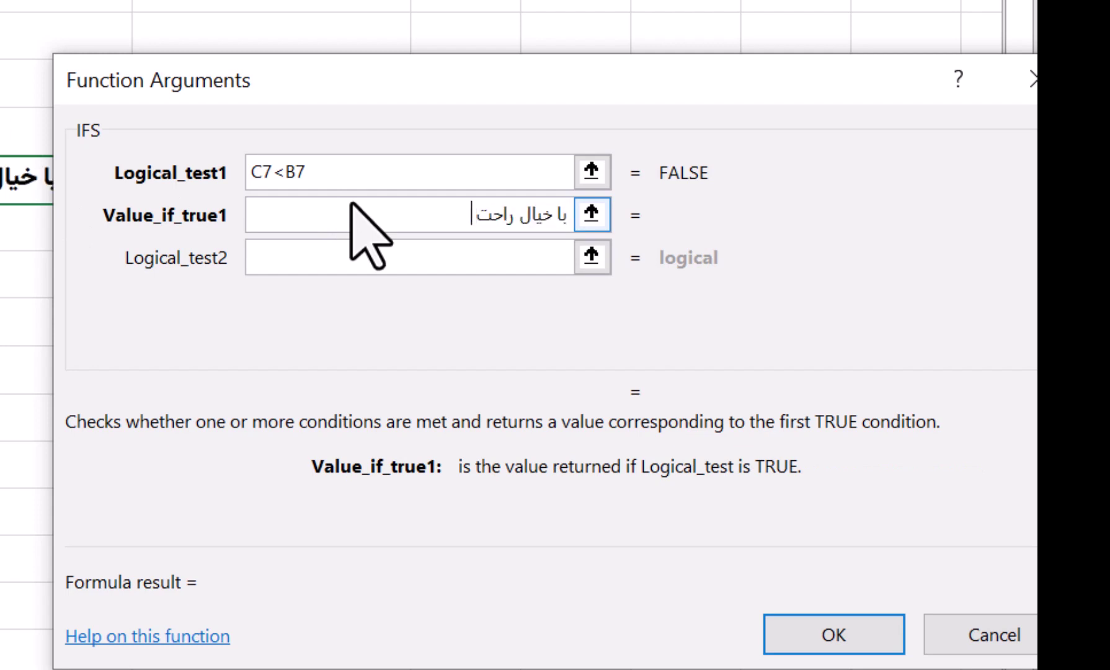
pyautogui.write(' انجامش')
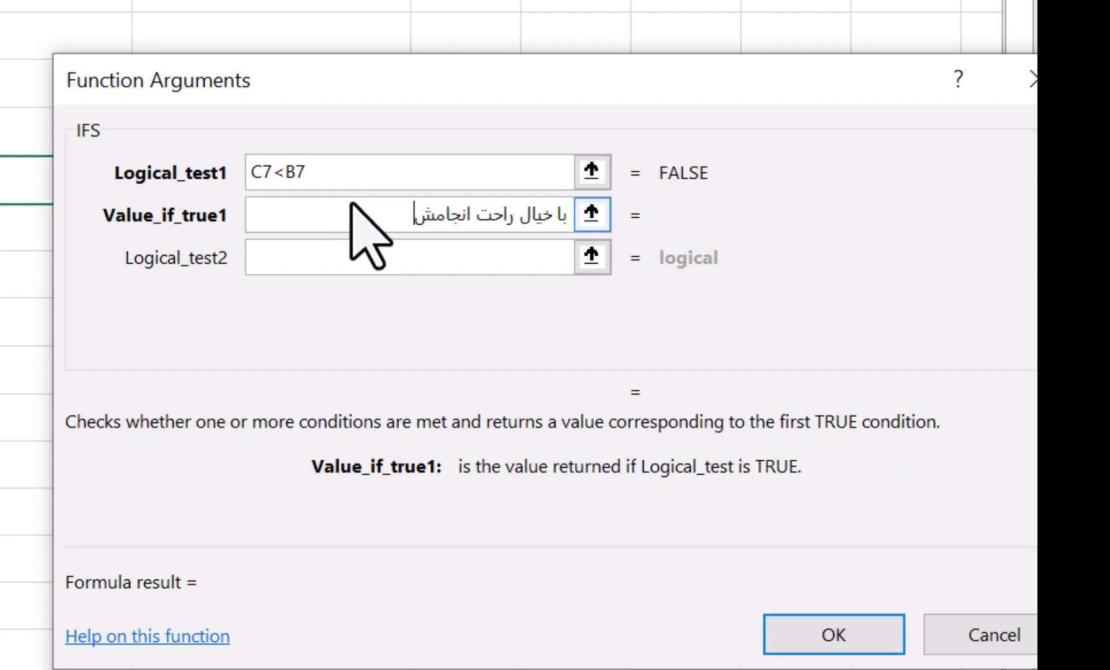
pyautogui.write(' بده')
# Set the second logical test of the G7 IFS formula to and(C7>B7,C7-B7<=7000000).
pyautogui.click(321, 260)
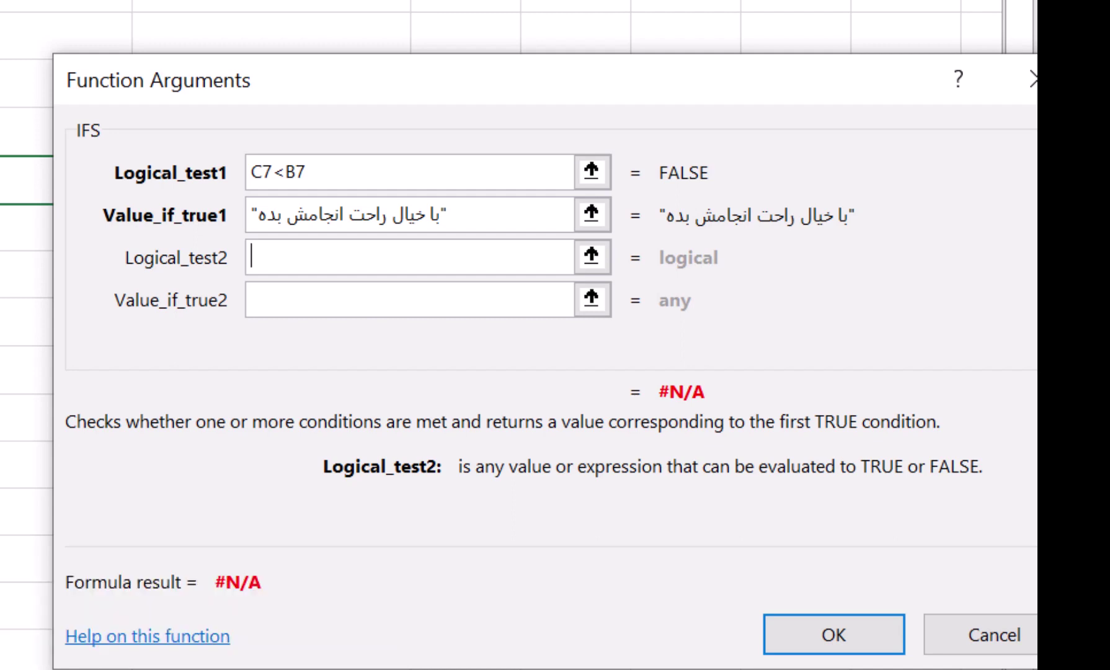
pyautogui.write('an')
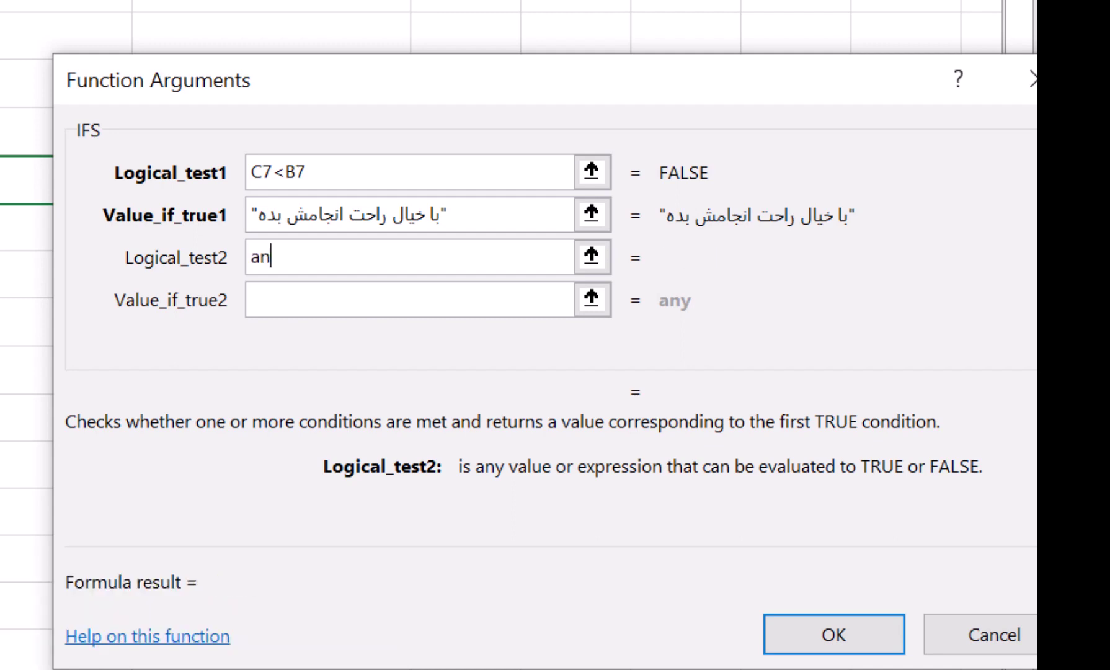
pyautogui.write('d(C7')
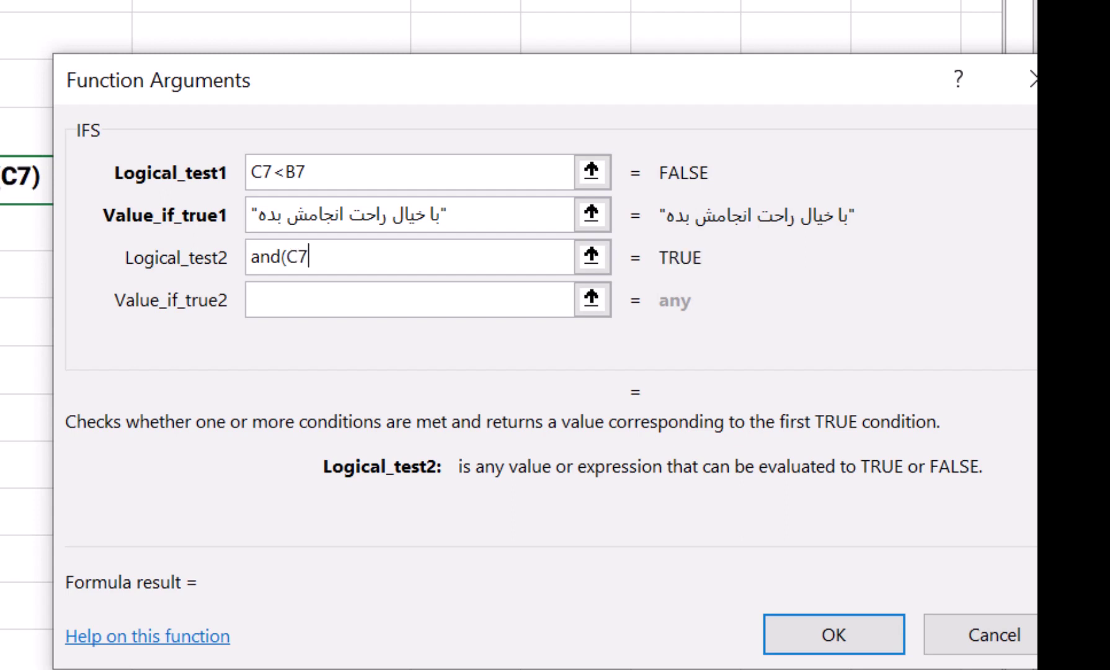
pyautogui.write('>B7')
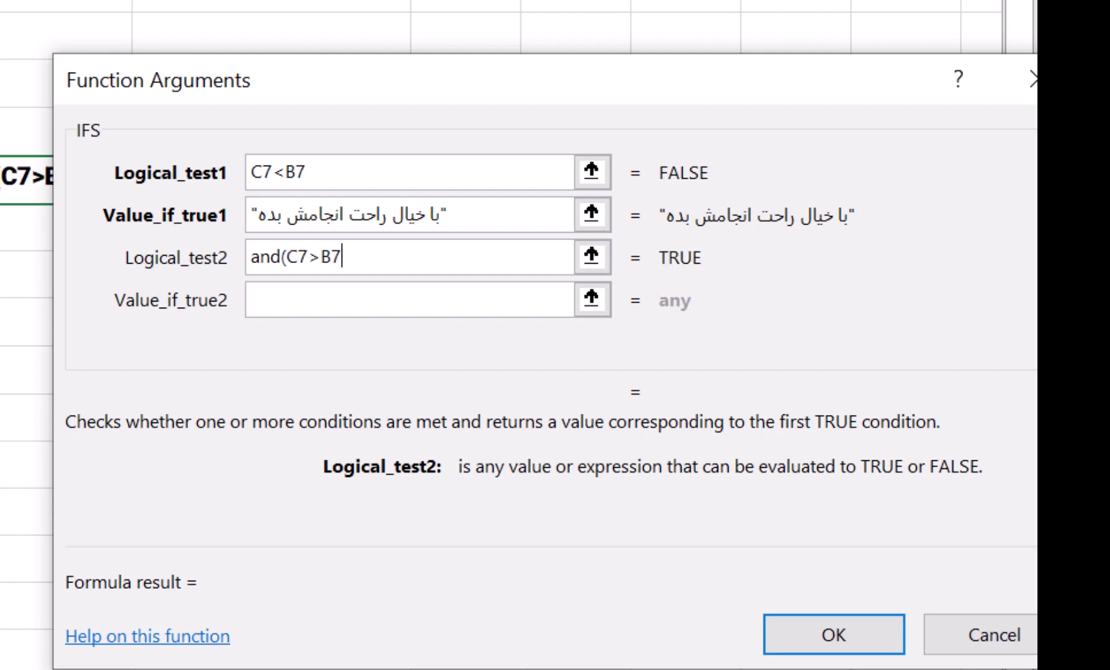
pyautogui.write(',C7-B7<')
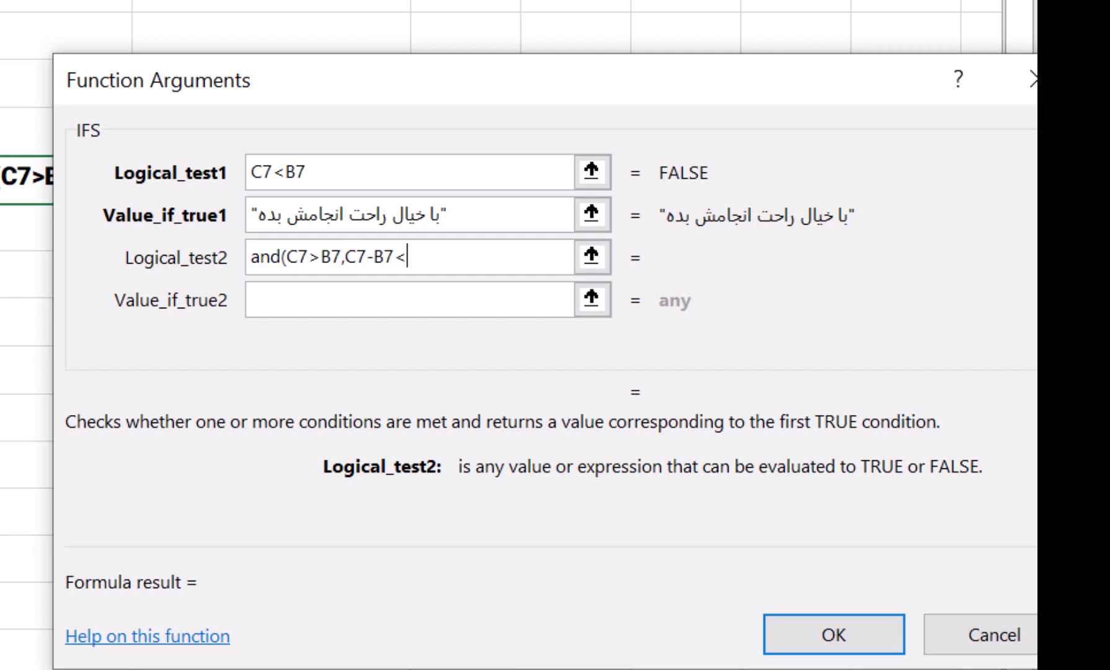
pyautogui.write('=7000000')
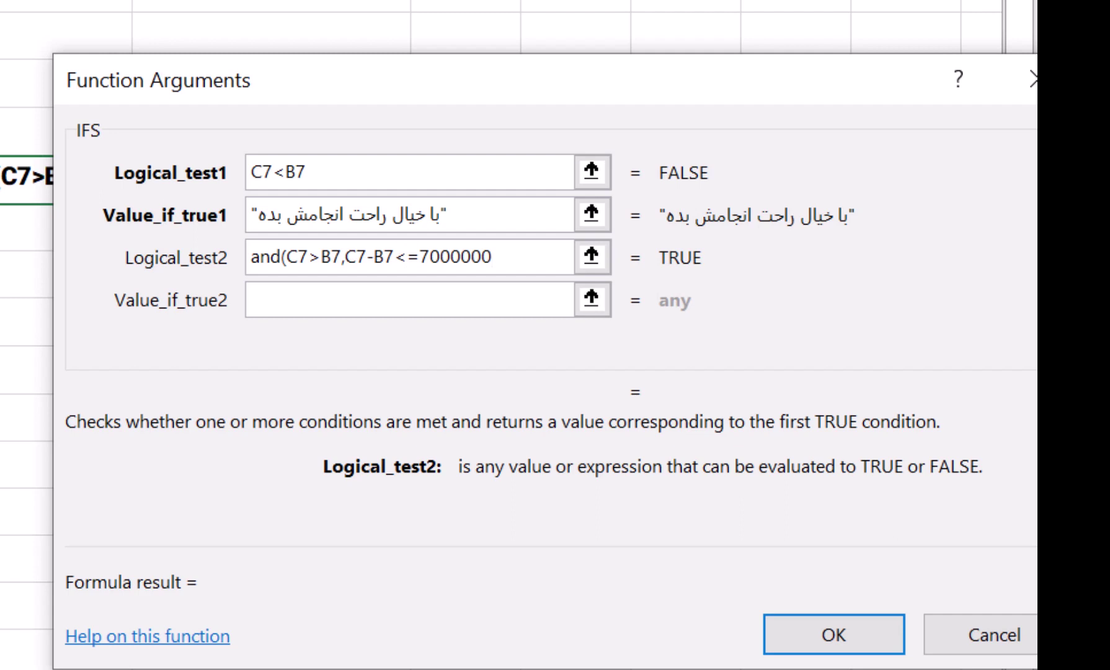
pyautogui.write(')')
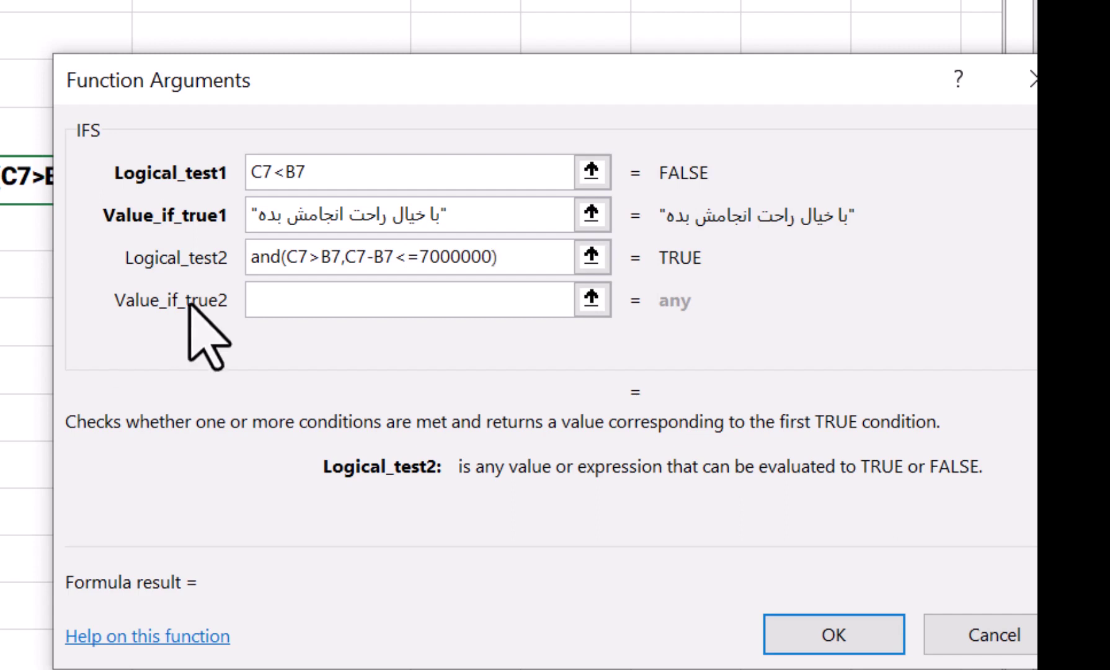
# Enter "با کمی قرض میتونی انجامش بدی" as the value returned when the second IFS test is true.
pyautogui.click(266, 302)
pyautogui.hotkey('alt', 'shift')
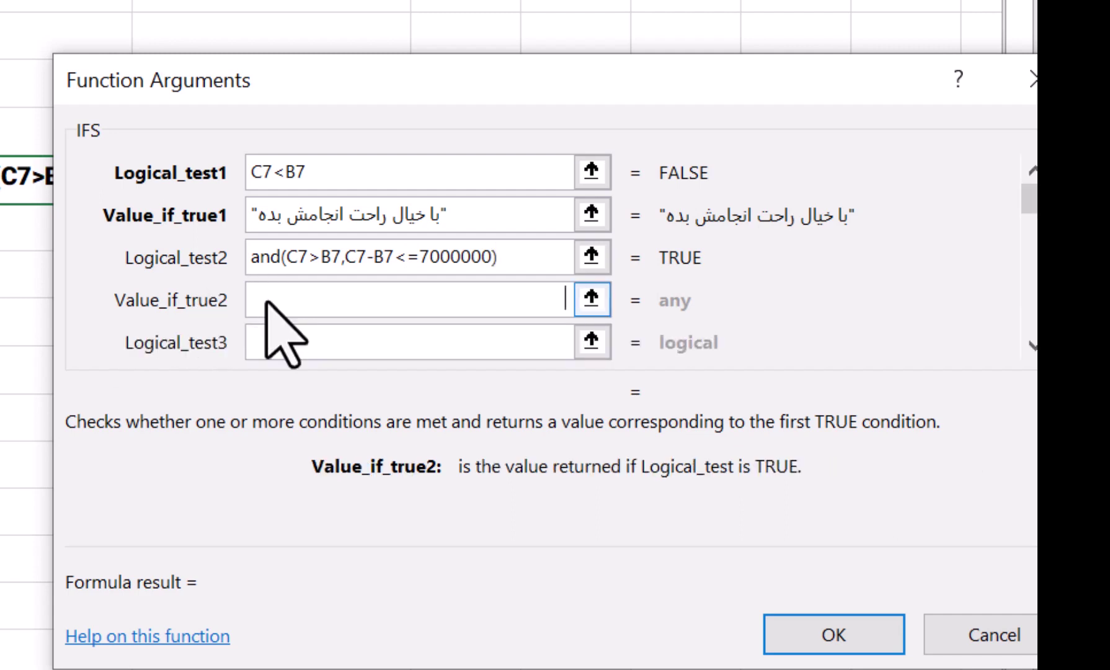
pyautogui.write('با کمی قر')
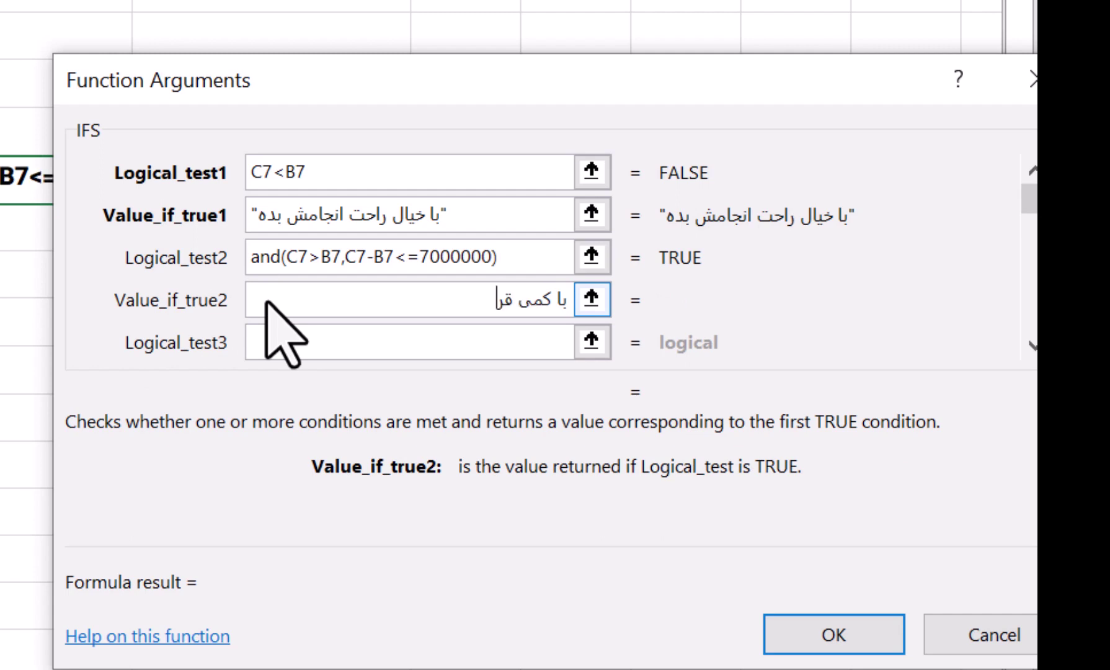
pyautogui.write('ض میتونی ')
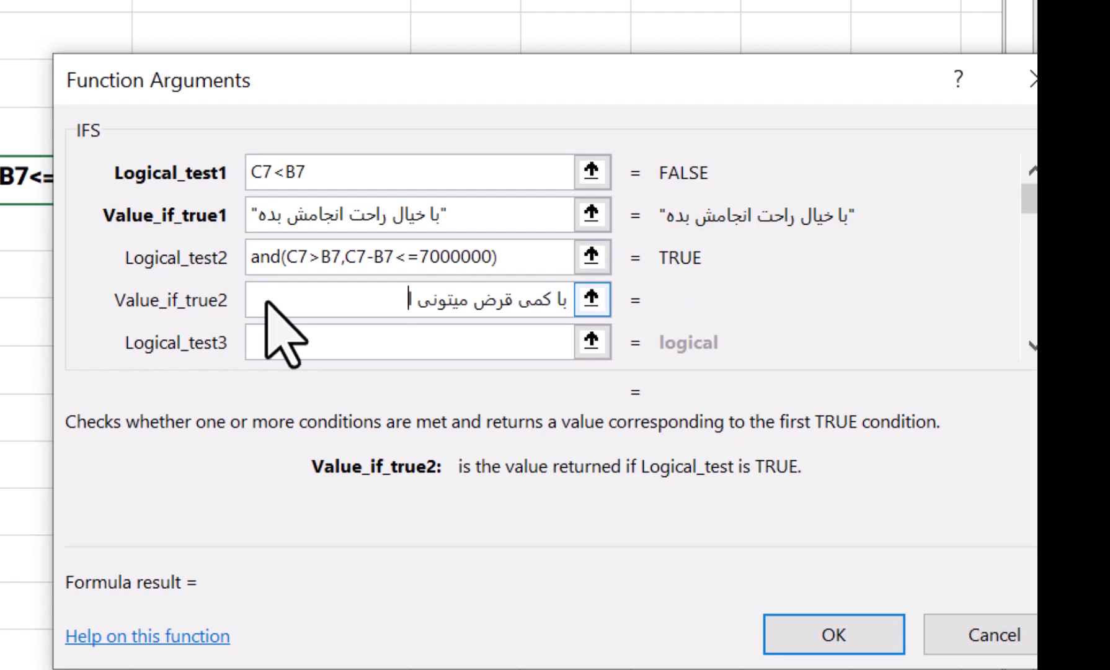
pyautogui.write('انجامش بدی')
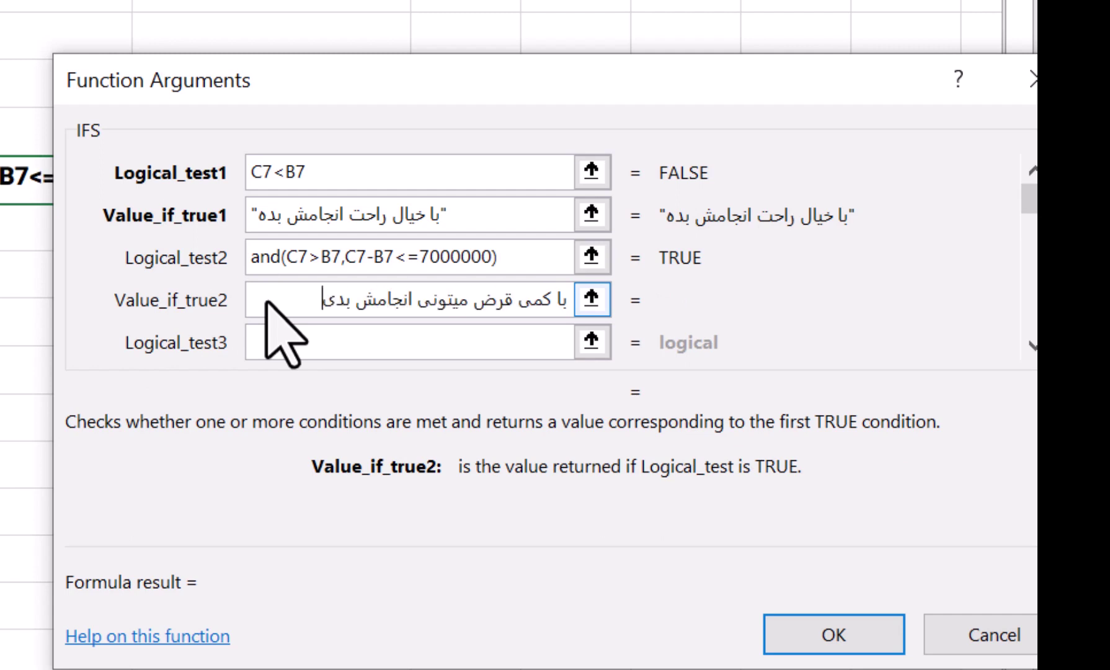
# Set the third logical test of the G7 IFS formula to and(C7>B7,C7-B7>7000000).
pyautogui.click(502, 353)
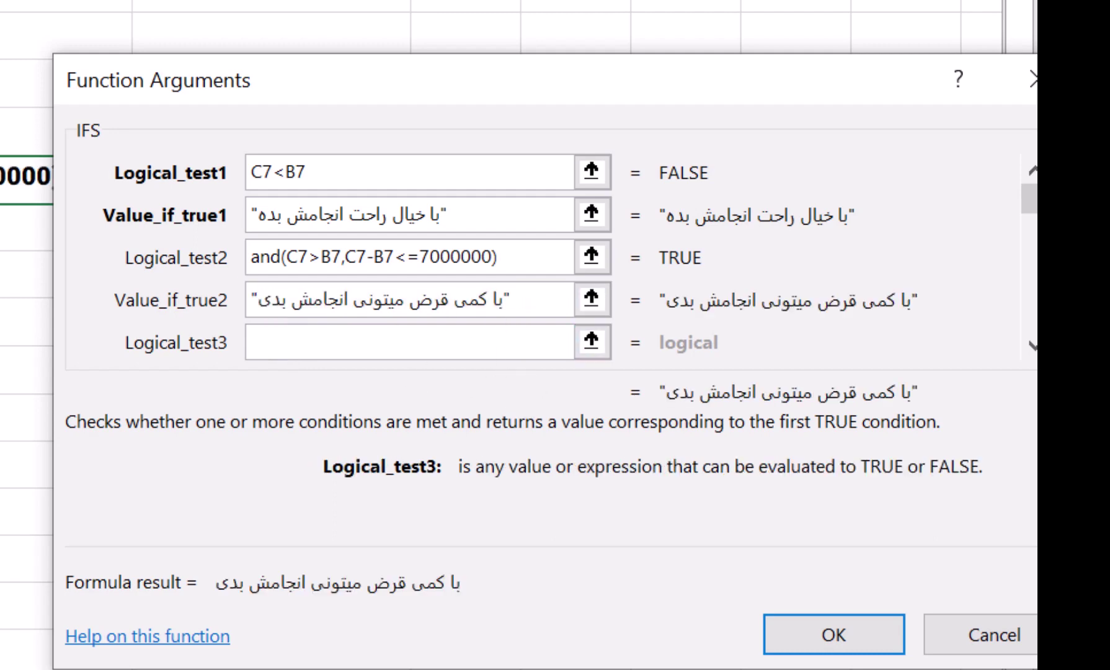
pyautogui.write('C7')
pyautogui.press('BackSpace')
pyautogui.press('BackSpace')
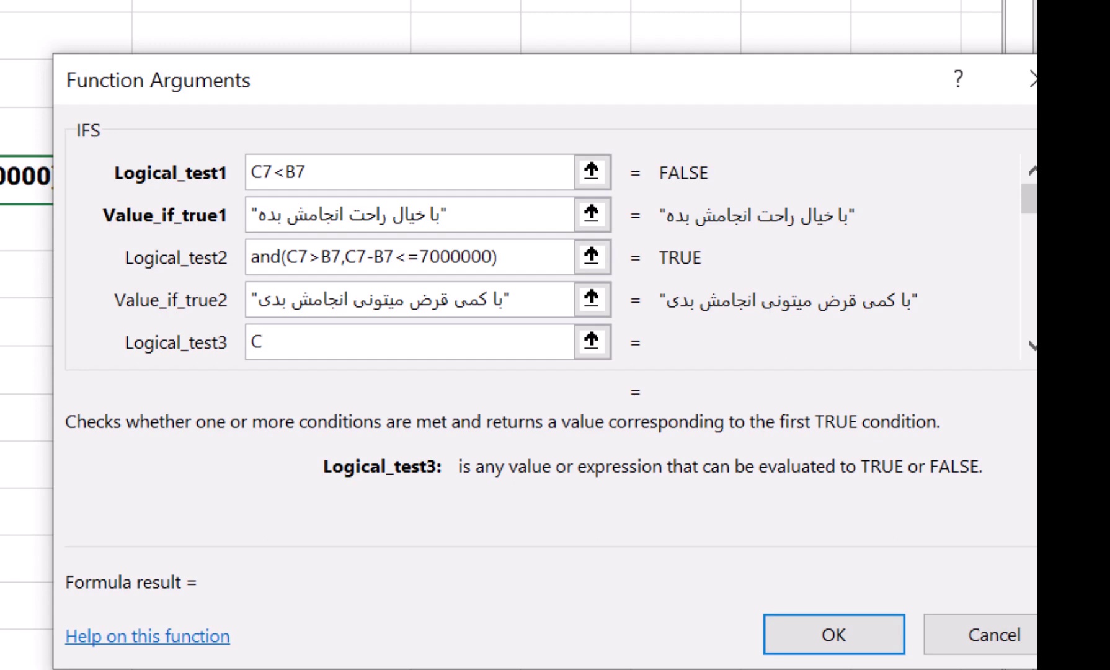
pyautogui.write('and(C7')
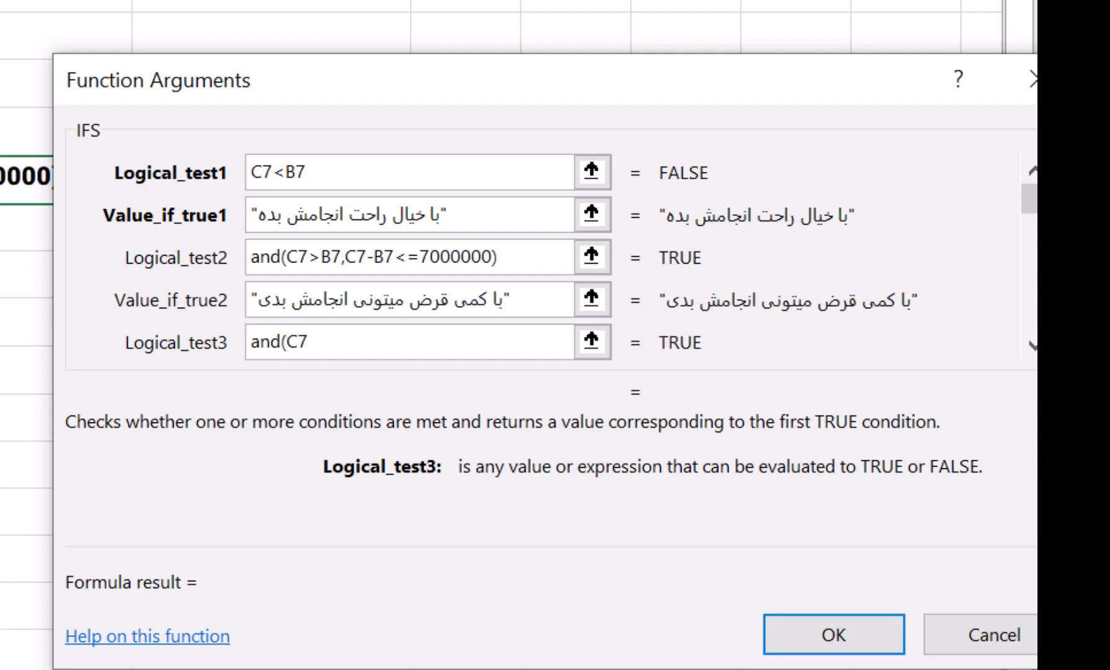
pyautogui.write('>B7,C7-B7')
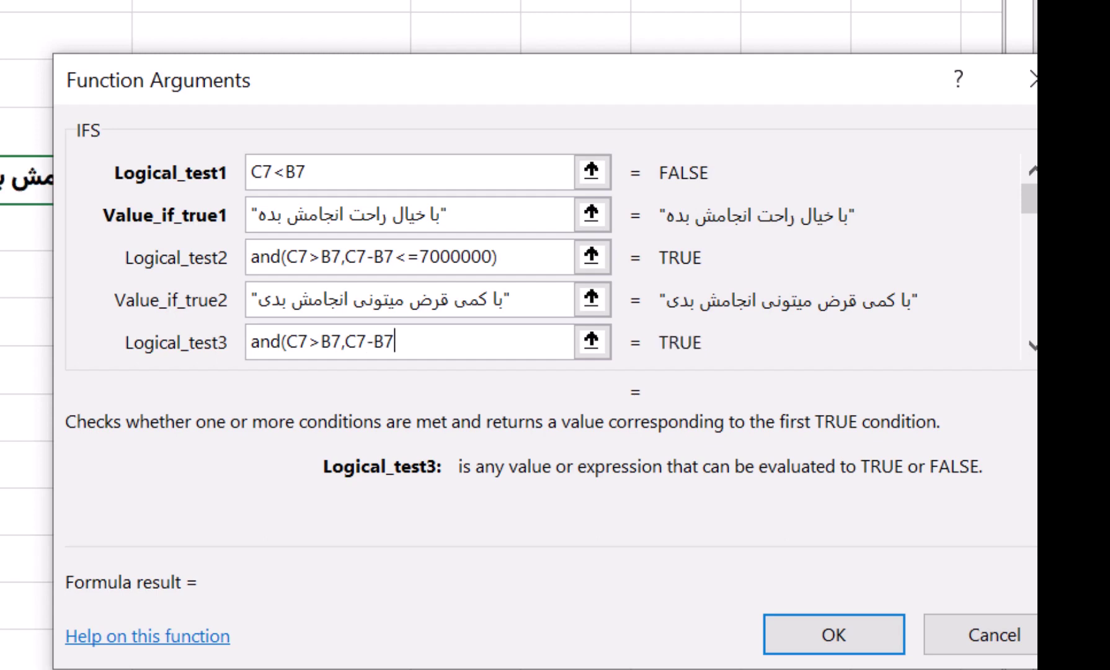
pyautogui.write('>7000000')
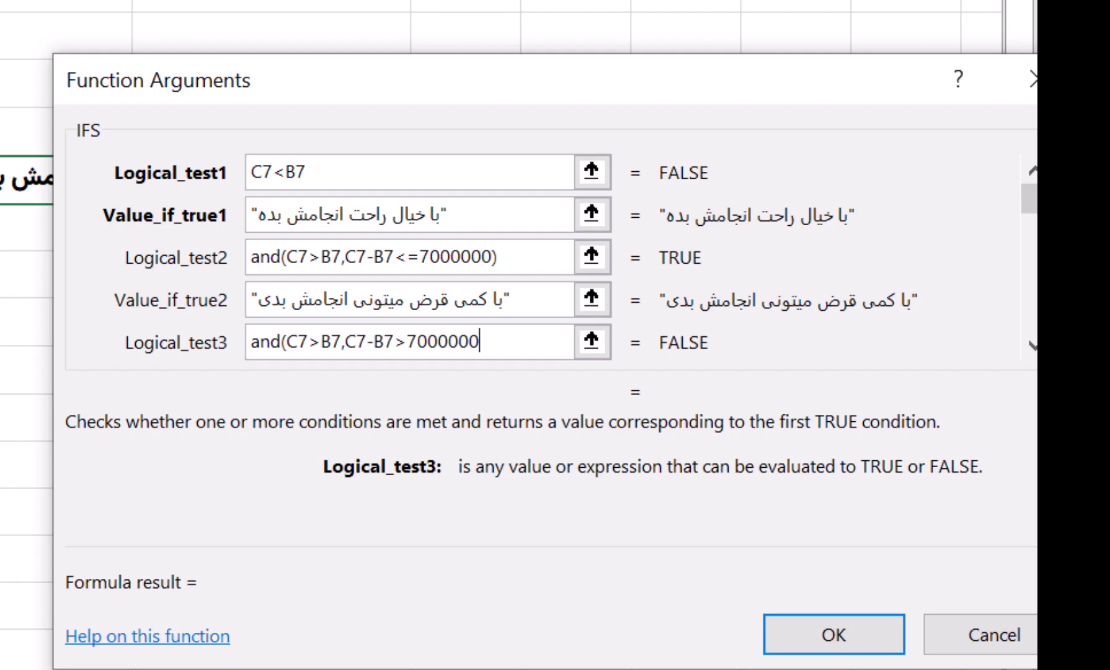
pyautogui.write(')')
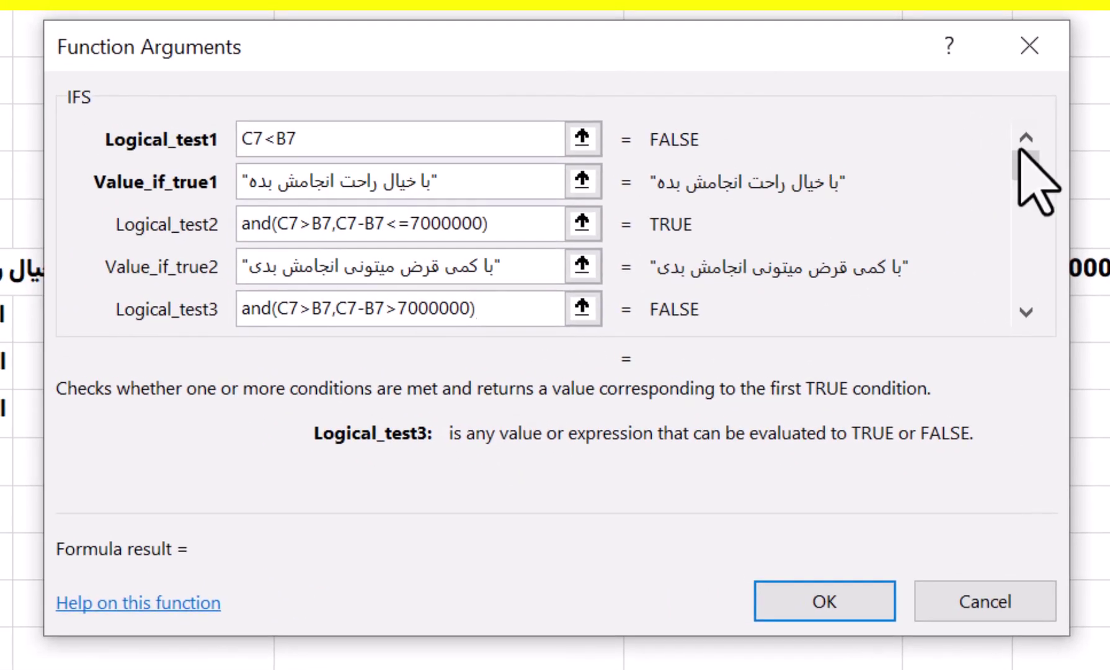
# Enter "اصلا بهش فکر هم نکن" as the value for the third true test and complete the G7 formula.
pyautogui.click(1027, 311)
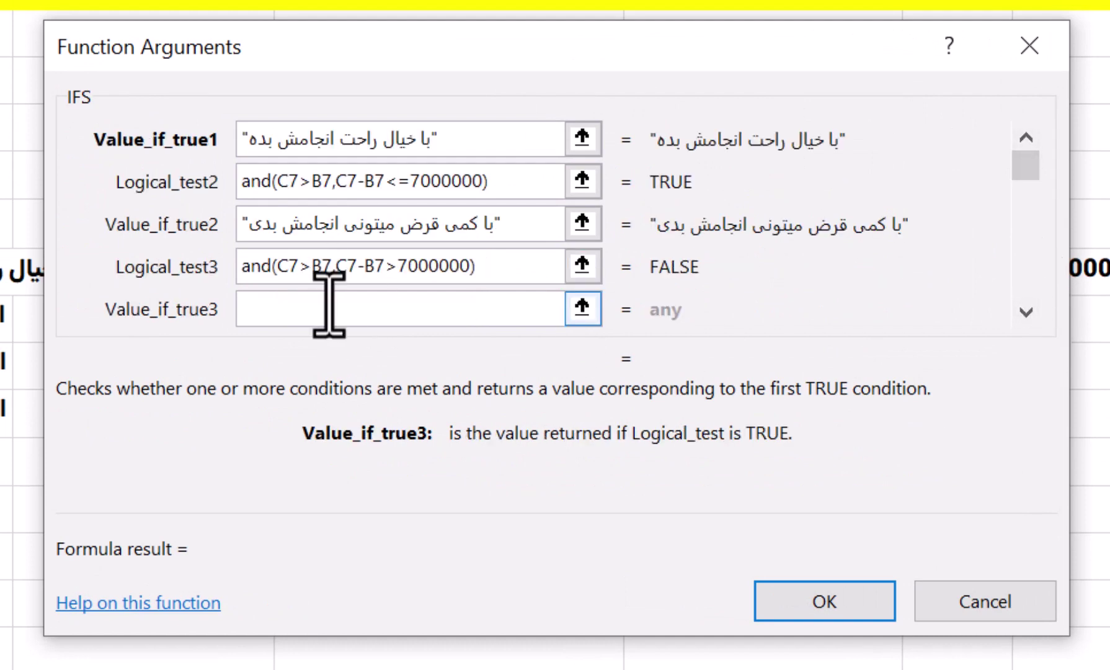
pyautogui.write('اصلا')
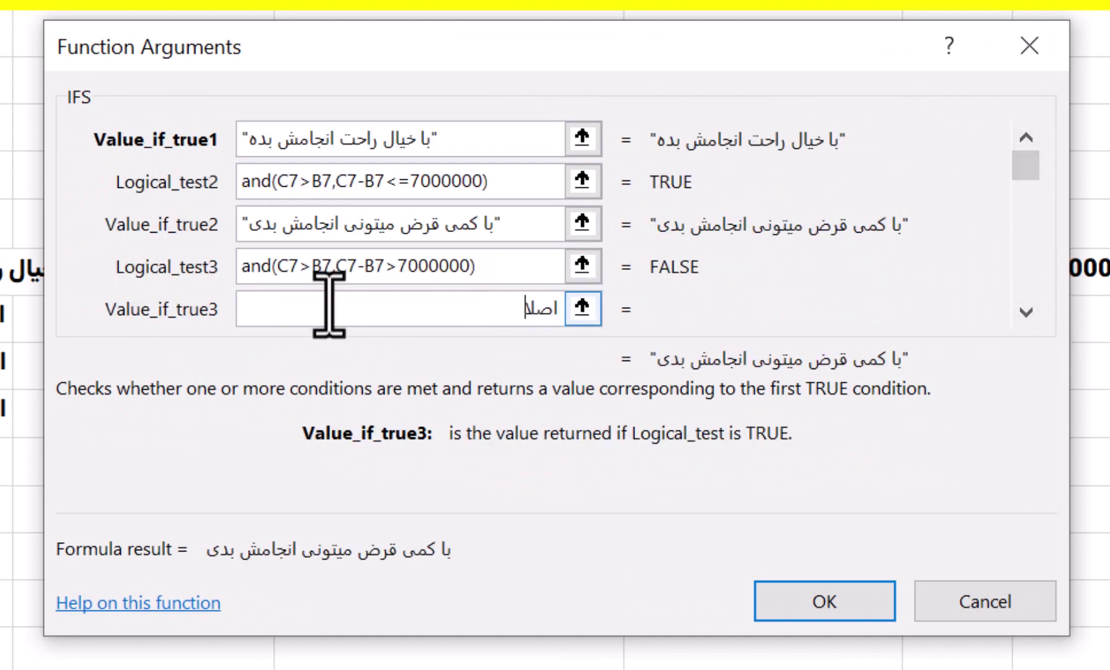
pyautogui.write(' بهش فکر هم')
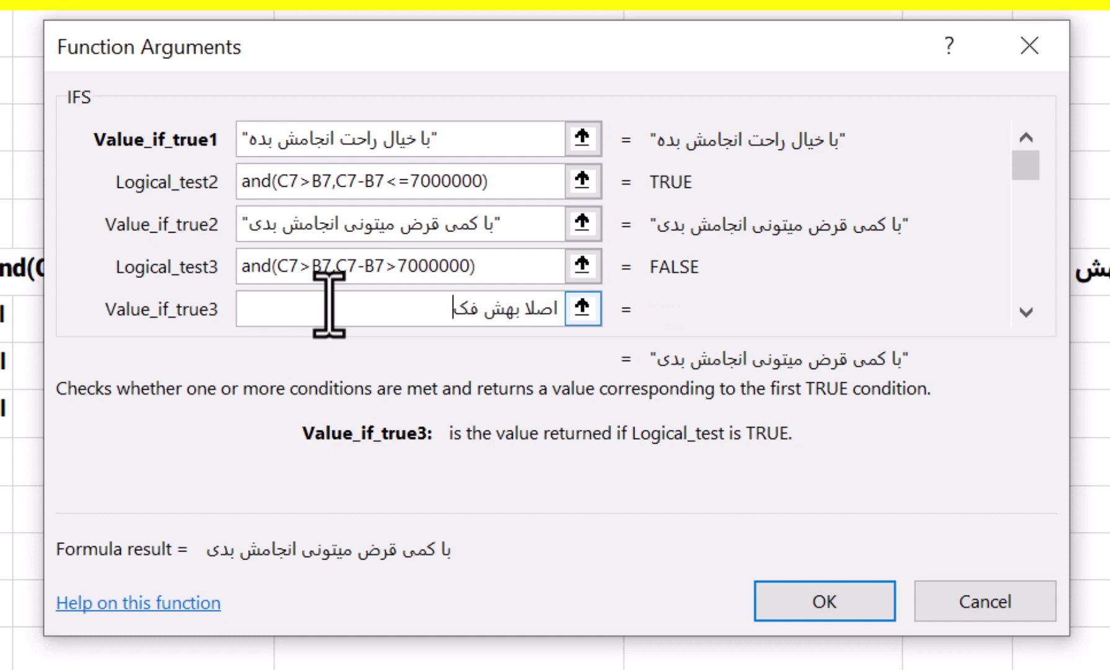
pyautogui.write(' نکن')
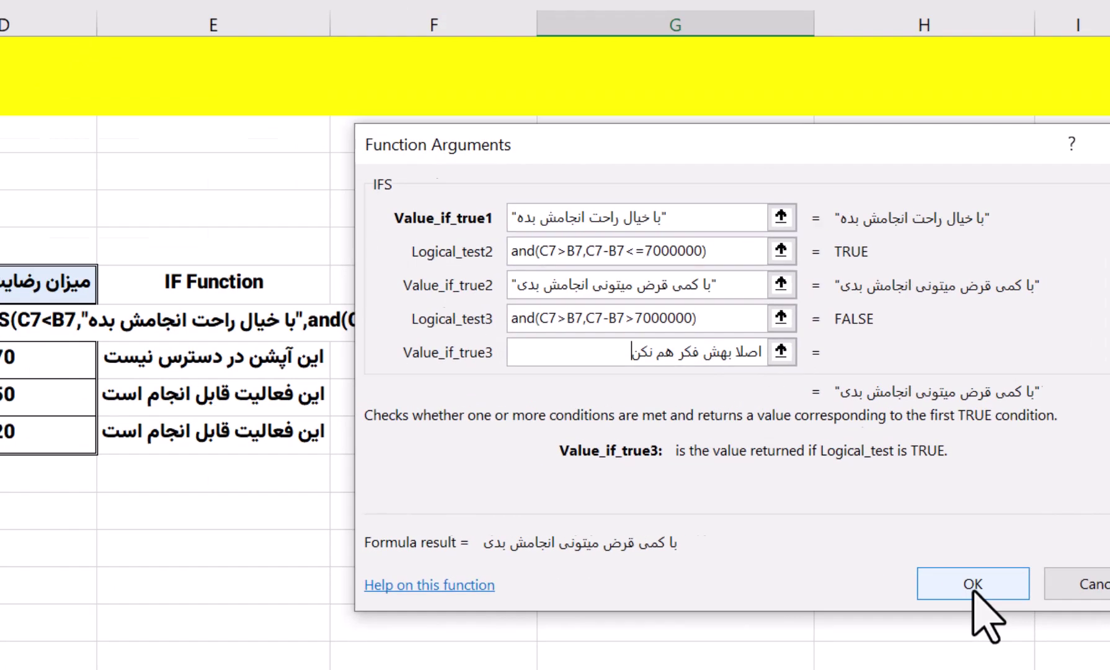
pyautogui.click(825, 604)
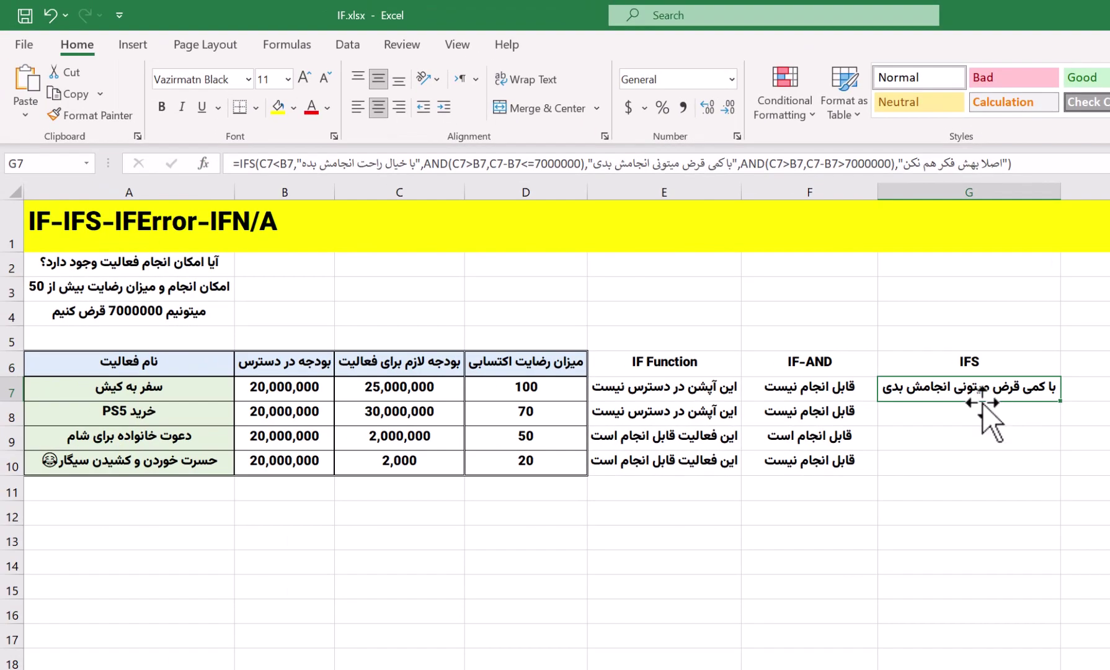
# Fill the G7 IFS formula down through G10 for the remaining activities.
pyautogui.moveTo(982, 403); pyautogui.dragTo(974, 462)
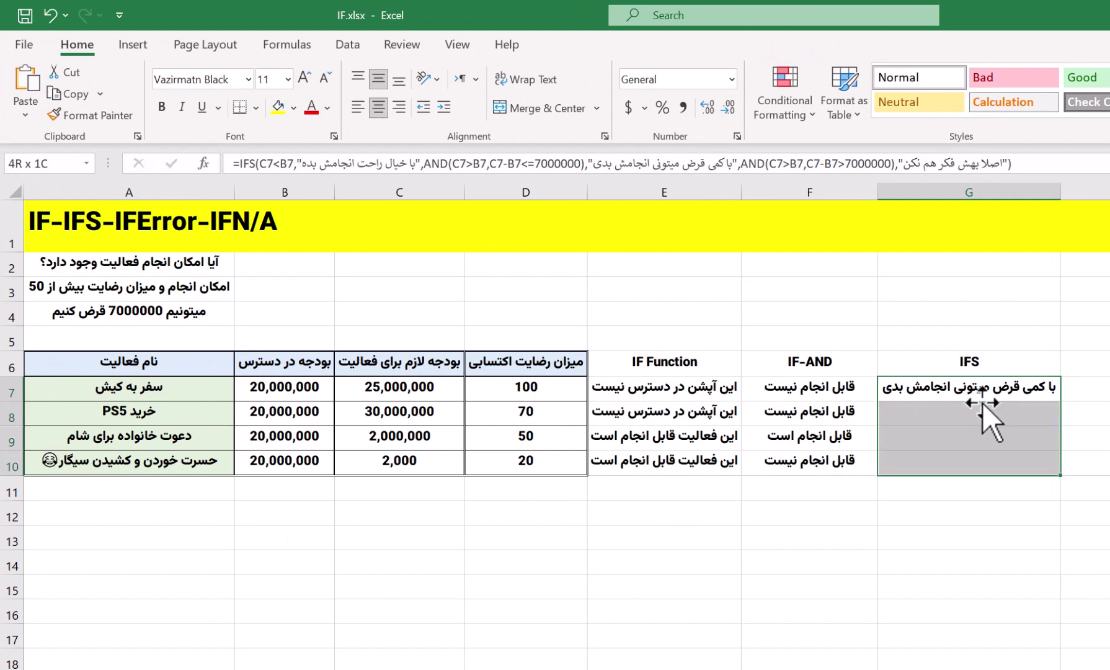
pyautogui.hotkey('ctrl', 'd')
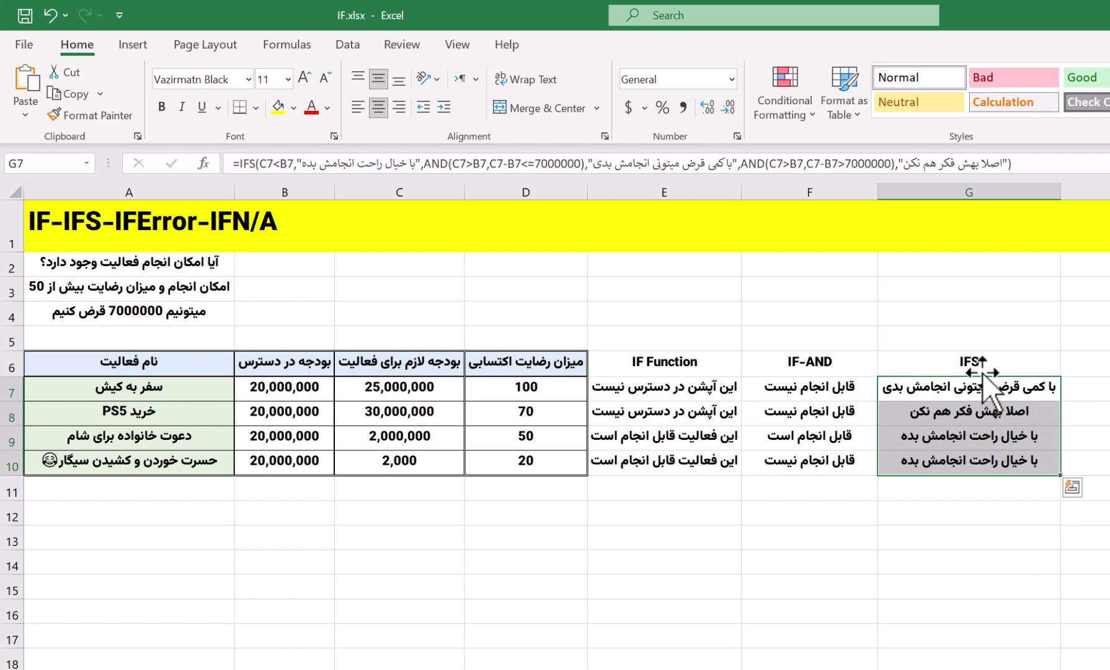
pyautogui.click(950, 389)
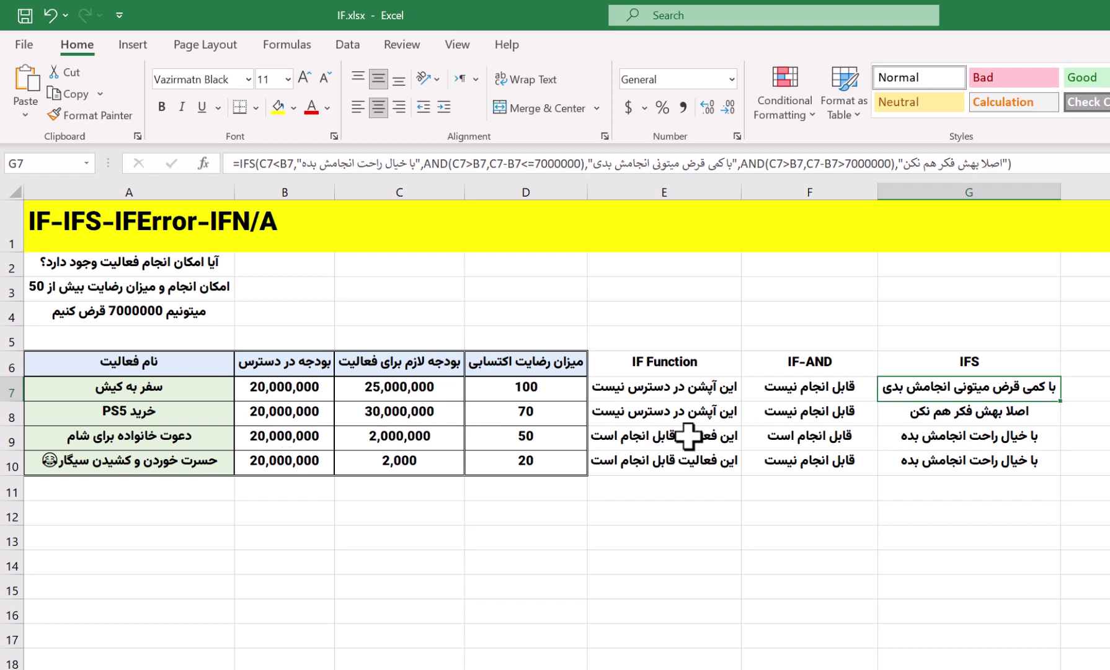
pyautogui.click(958, 418)
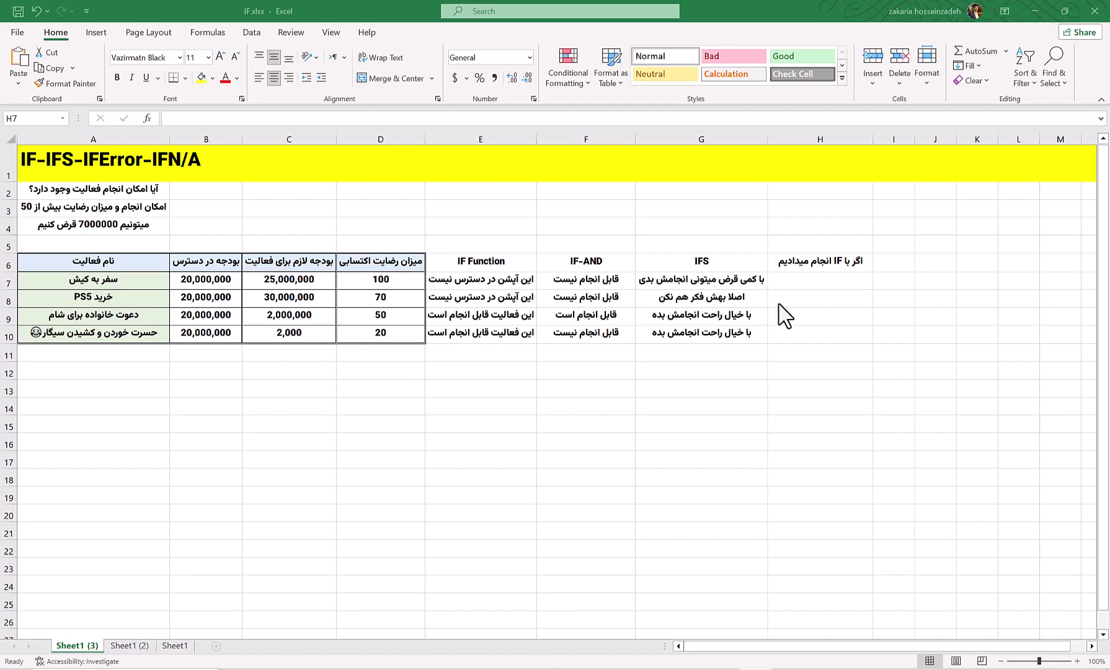
# Start an IF formula in H7 and open its function arguments for entering the logical test.
pyautogui.click(820, 282)
pyautogui.write('=if(')
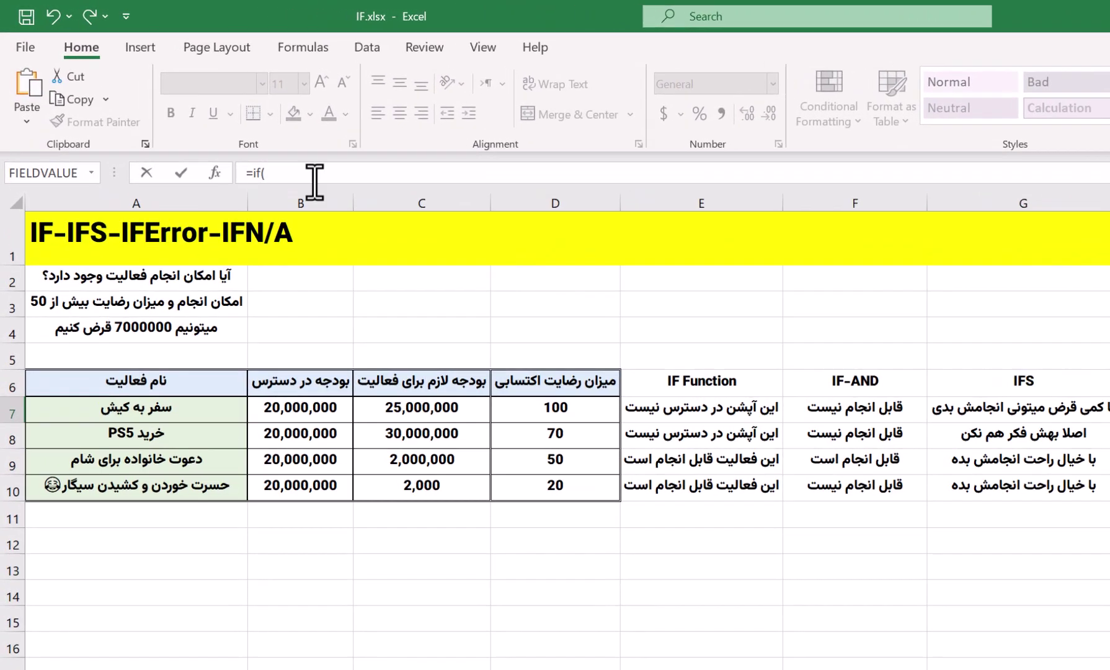
pyautogui.click(185, 150)
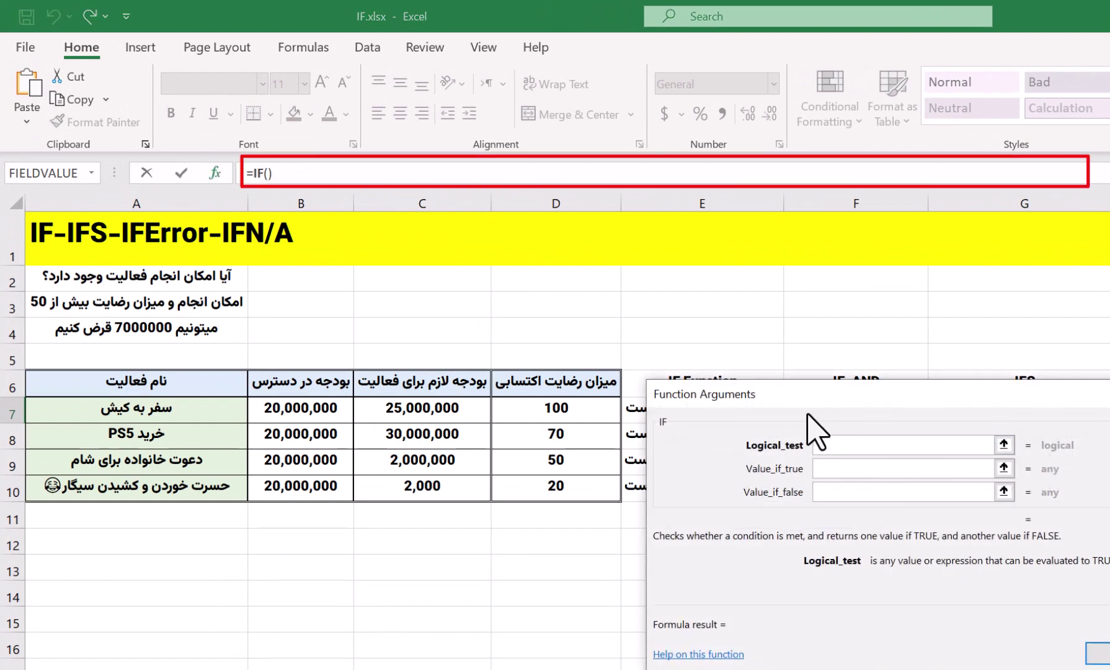
pyautogui.moveTo(805, 402); pyautogui.dragTo(801, 355)
pyautogui.click(825, 397)
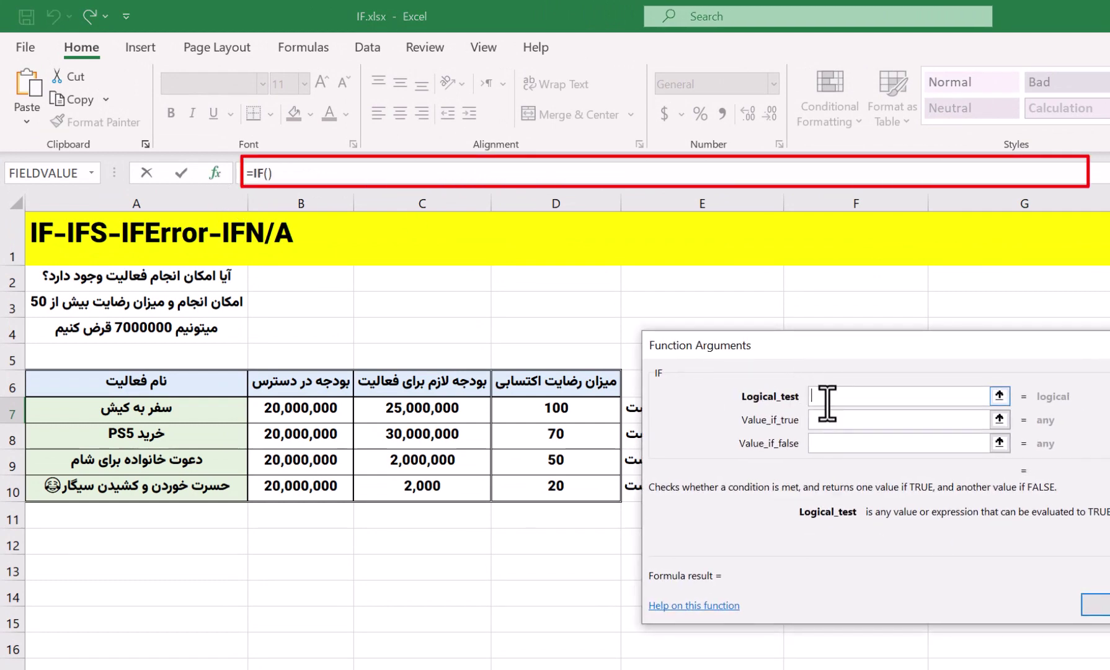
# Set the logical test of the H7 IF formula to and(C7>B7,C7-B7>7000000).
pyautogui.write('and(')
pyautogui.click(448, 410)
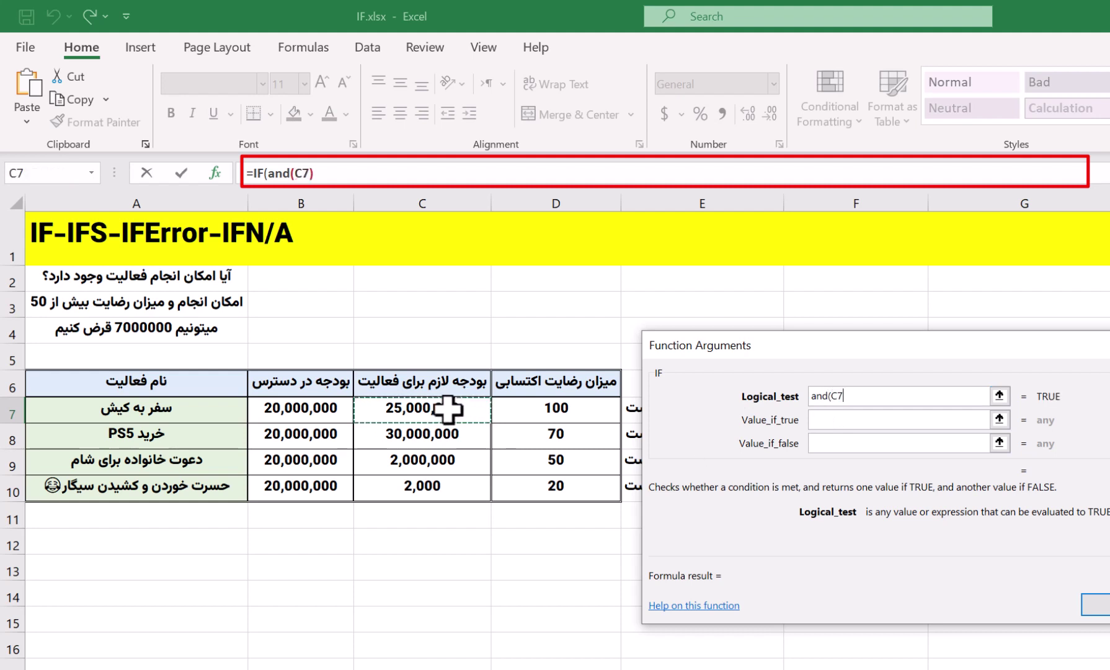
pyautogui.write('>')
pyautogui.click(288, 408)
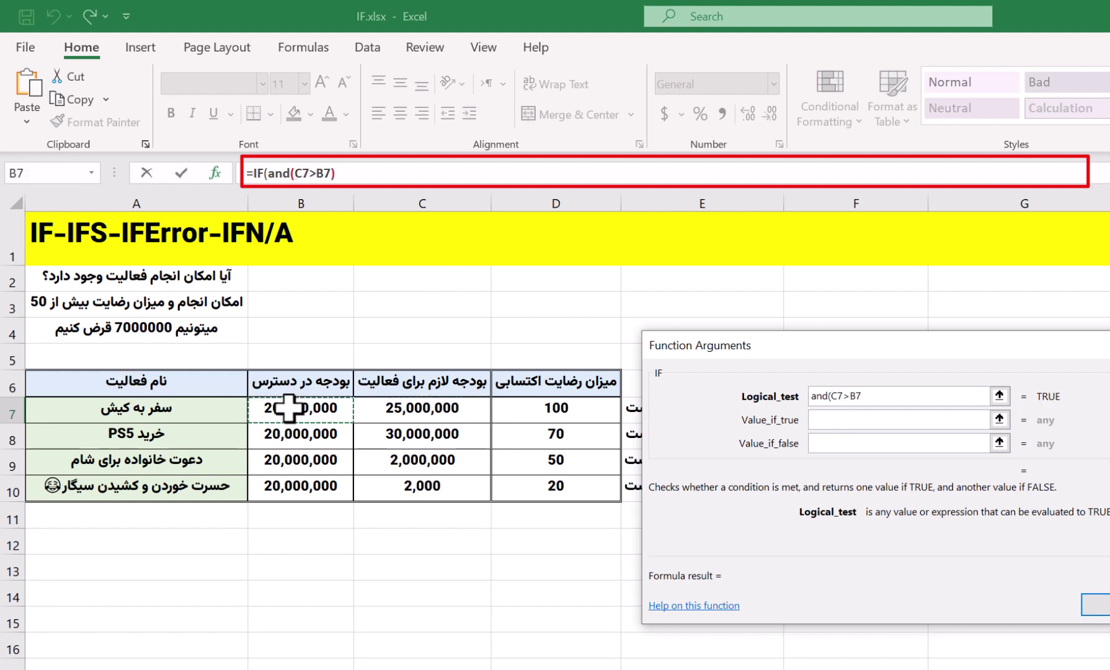
pyautogui.write(',')
pyautogui.click(410, 407)
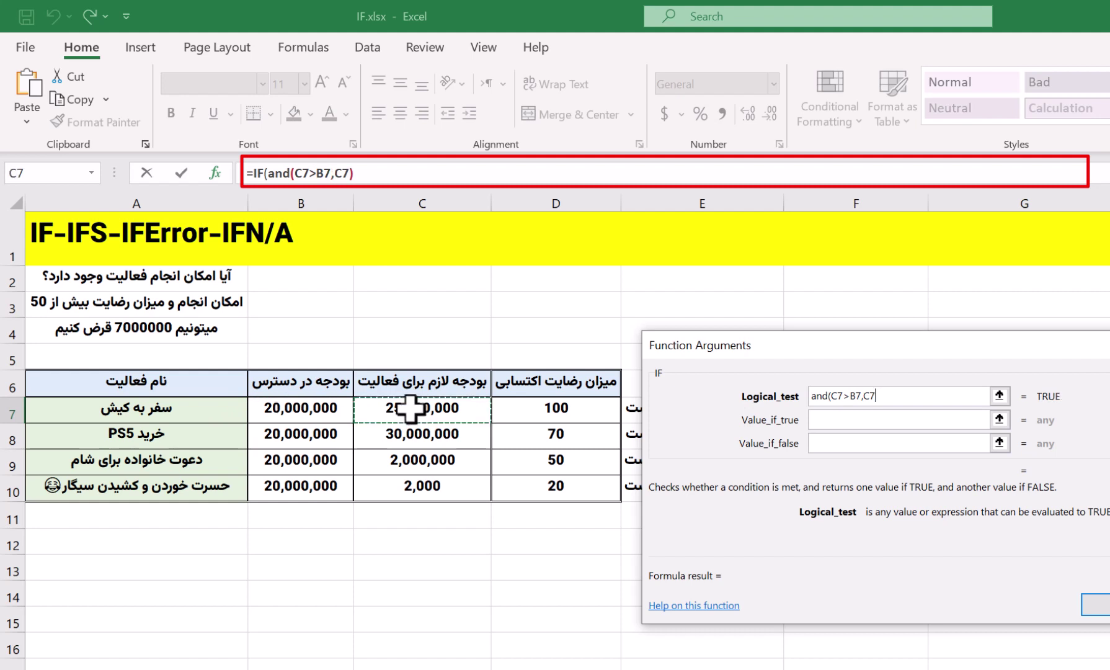
pyautogui.write('-')
pyautogui.click(322, 408)
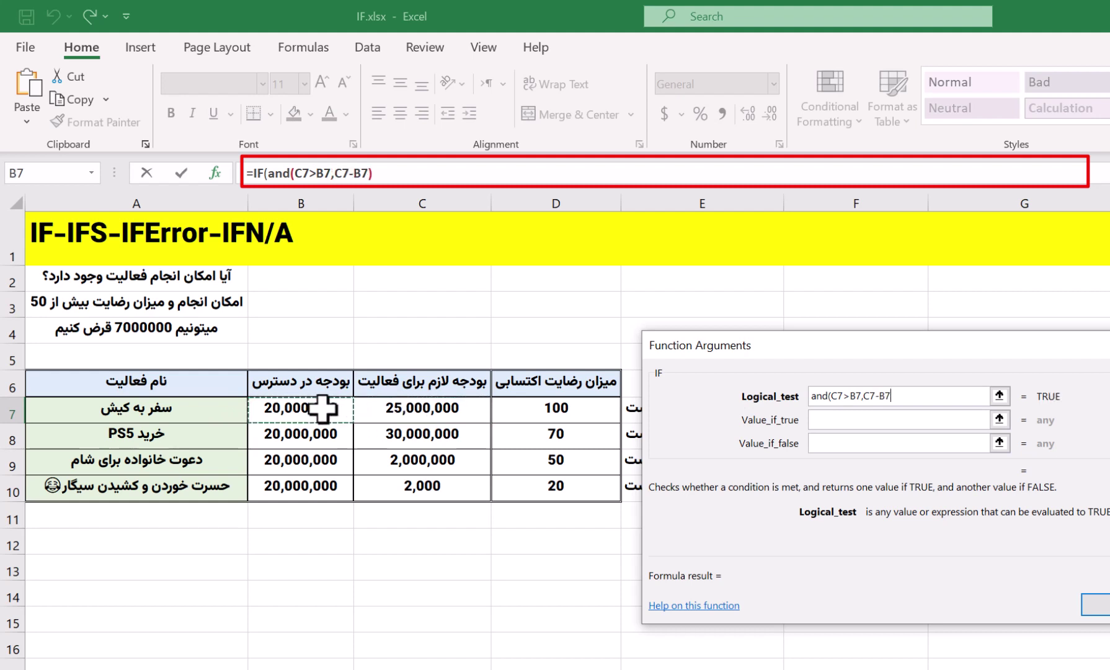
pyautogui.write('>')
pyautogui.write('700000')
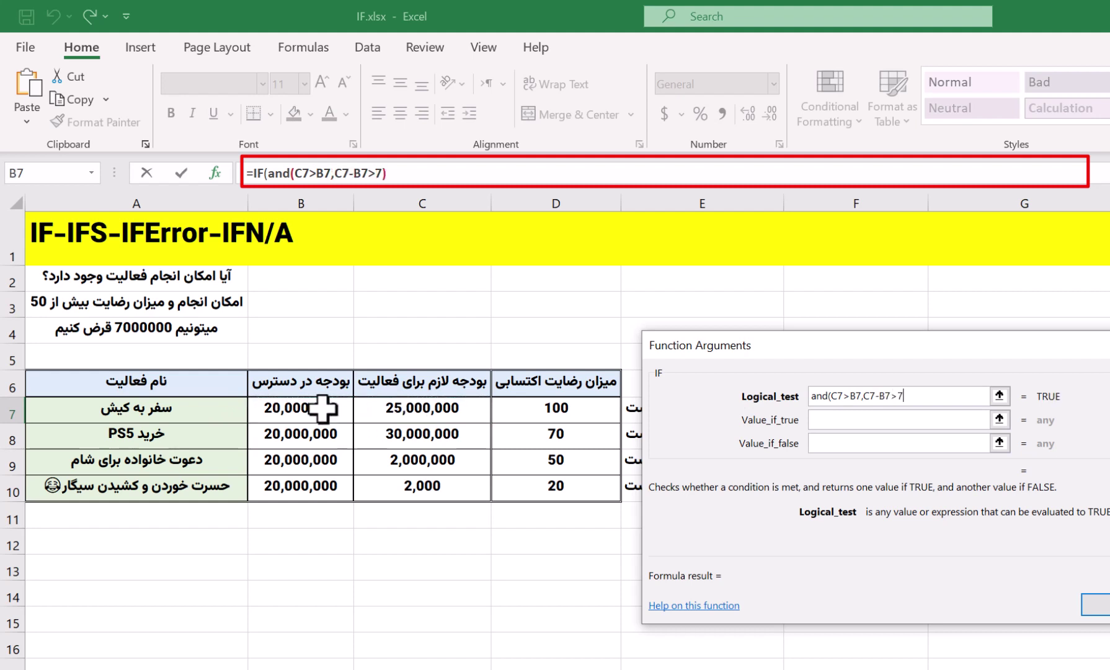
pyautogui.write('0')
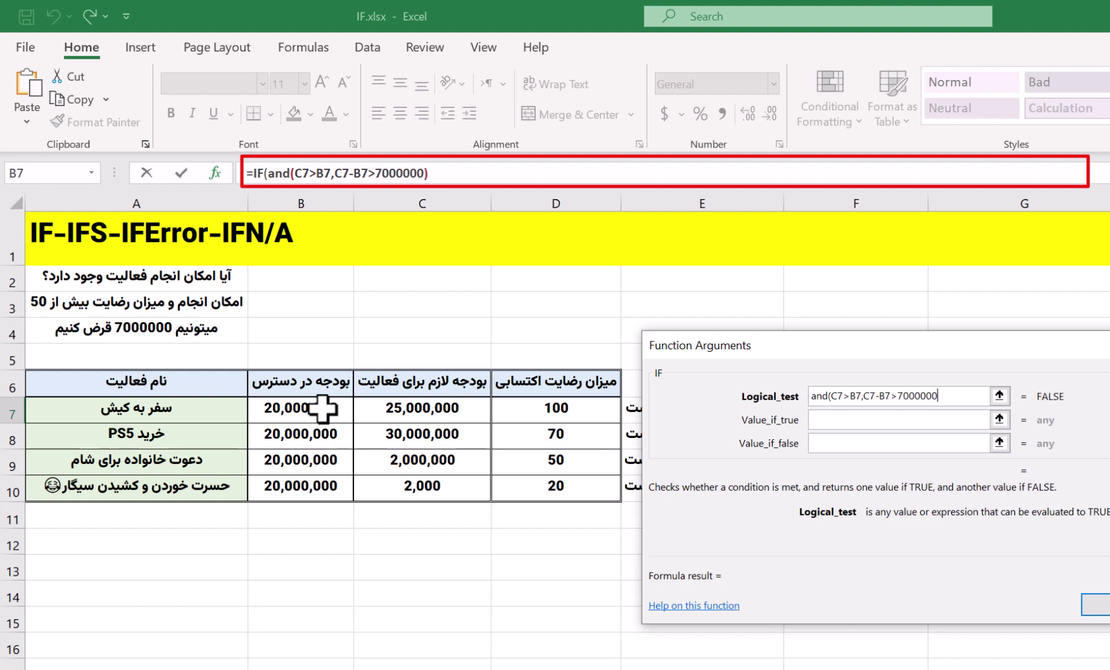
# Enter "اصلا بهش فکر هم نکن" as the value returned when the first H7 test is true.
pyautogui.click(925, 426)
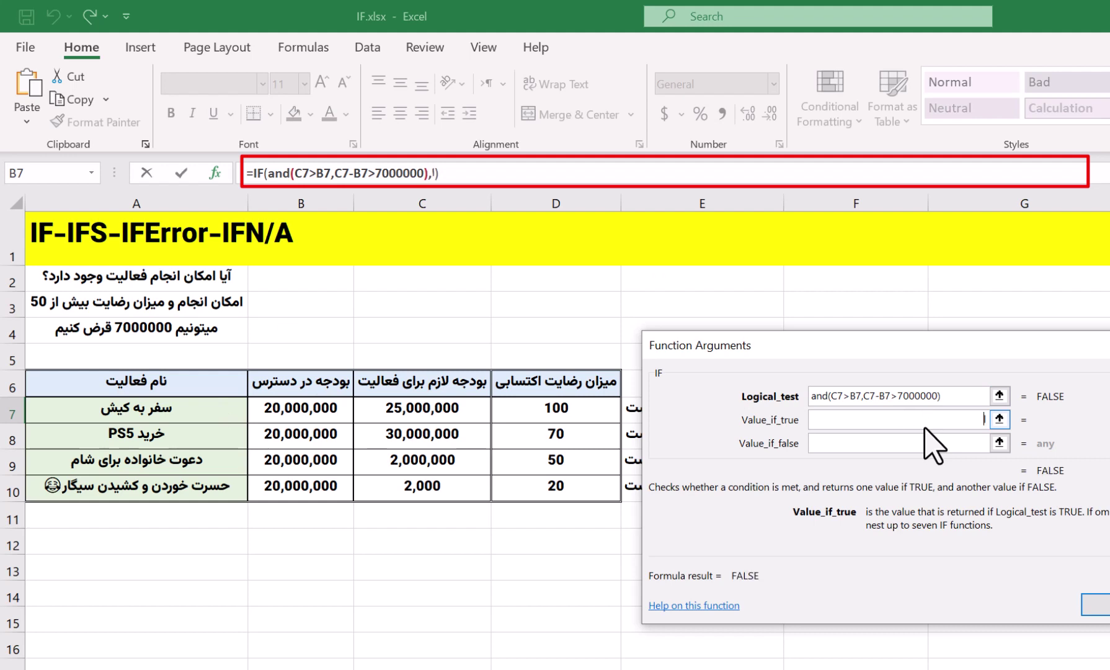
pyautogui.write('اصلا بهش ف')
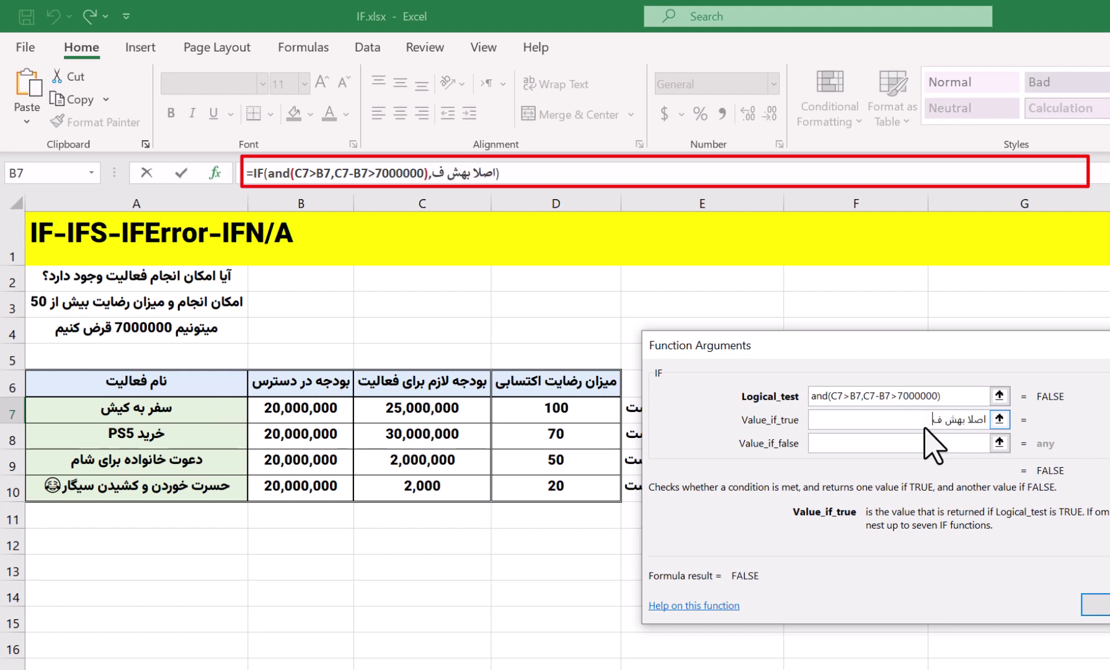
pyautogui.write('کر هم نکن')
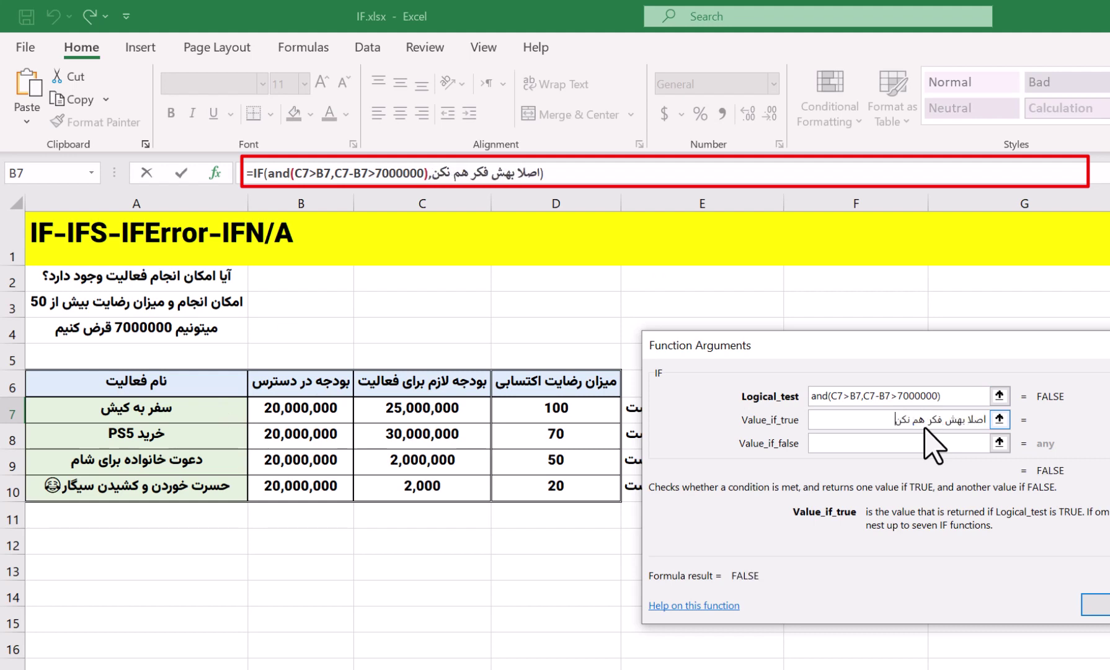
# Nest a second IF in the H7 formula's false value, with the test C7<=B7.
pyautogui.click(874, 443)
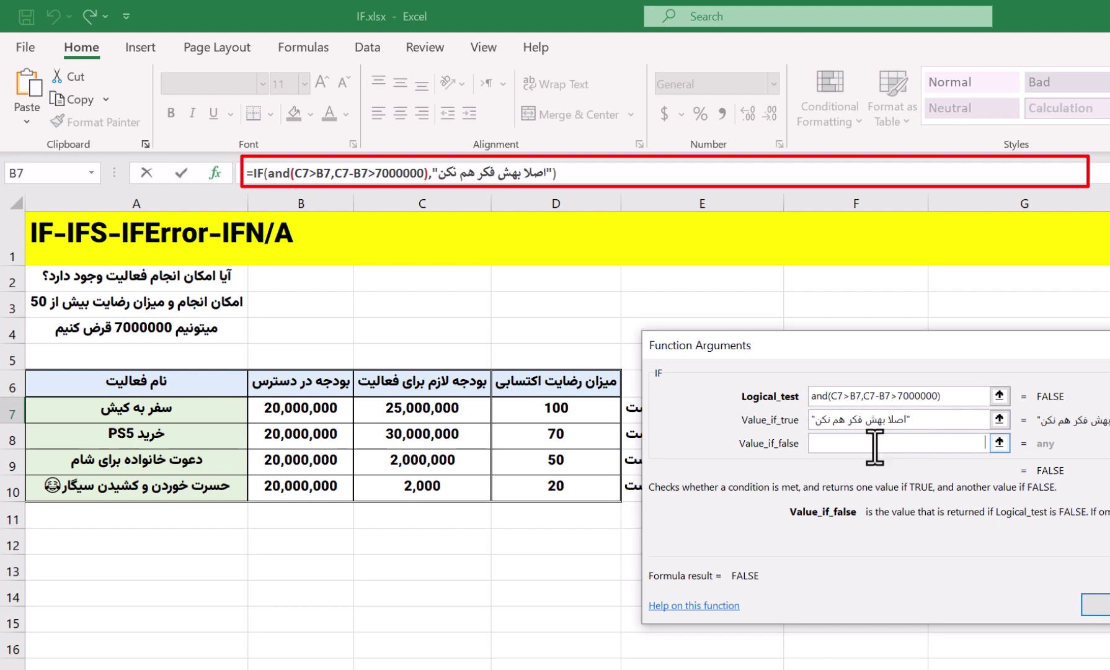
pyautogui.write('if(')
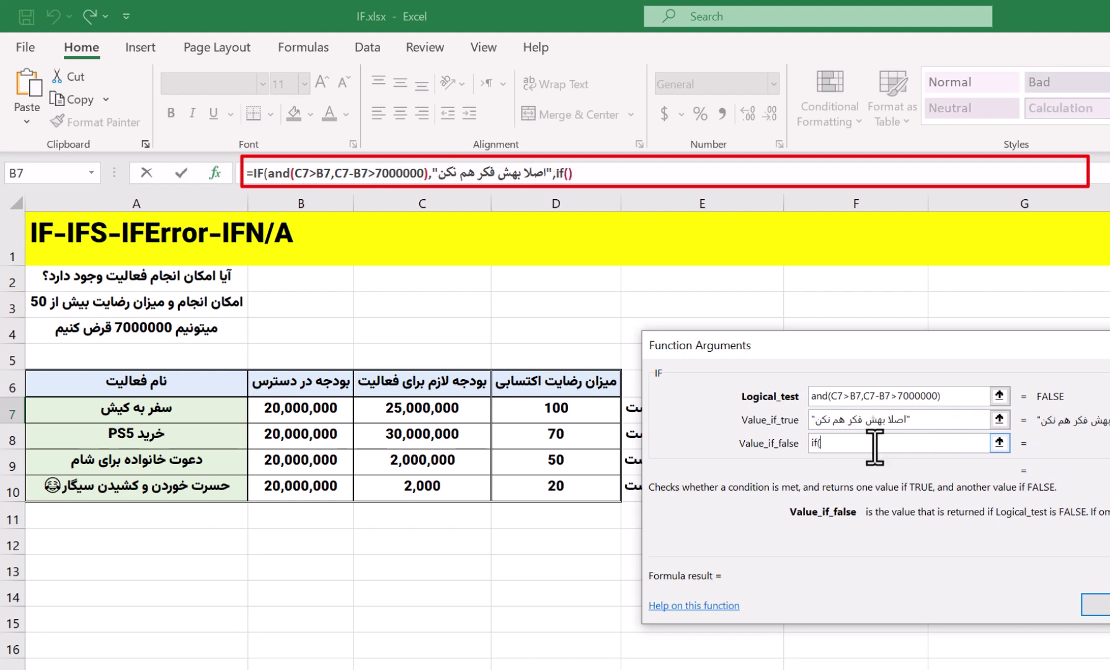
pyautogui.click(414, 407)
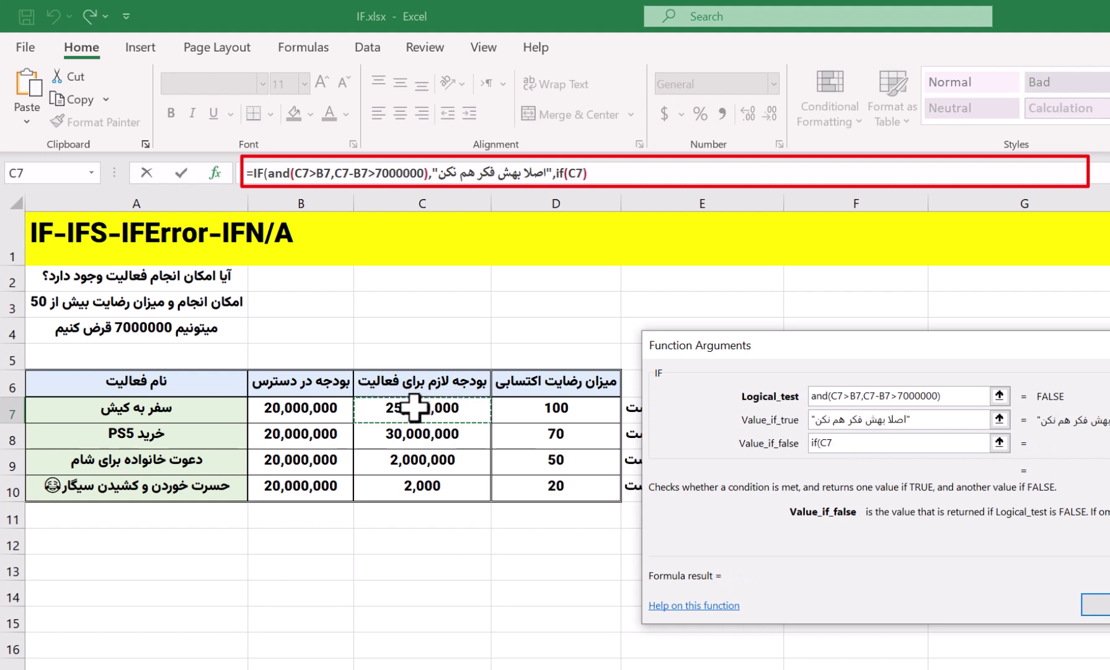
pyautogui.write('<=')
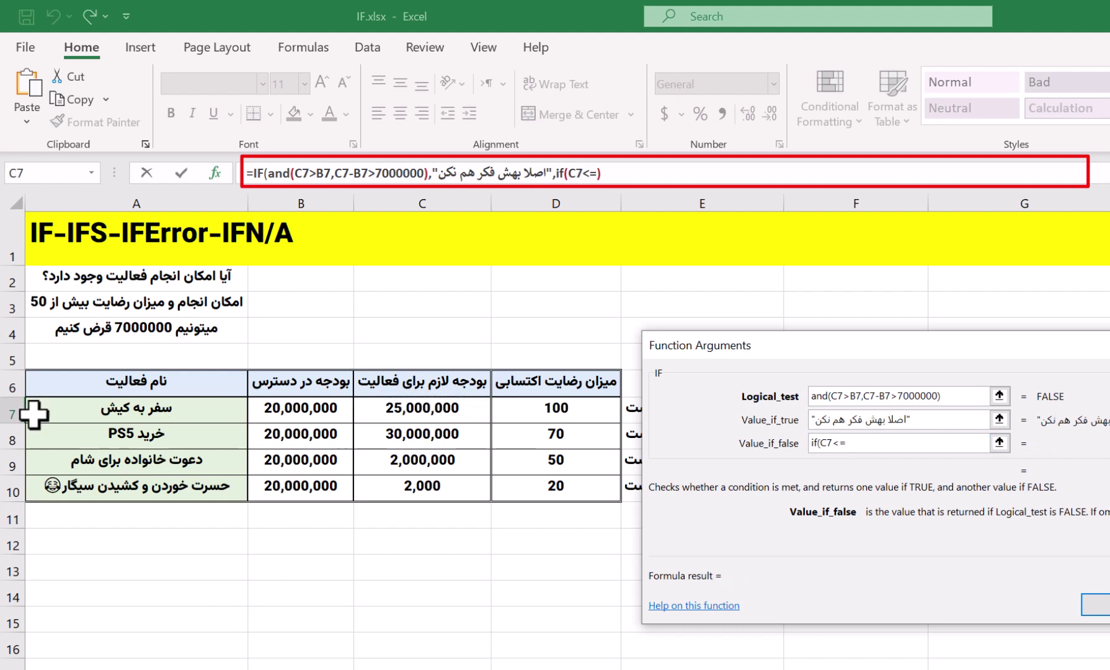
pyautogui.click(315, 410)
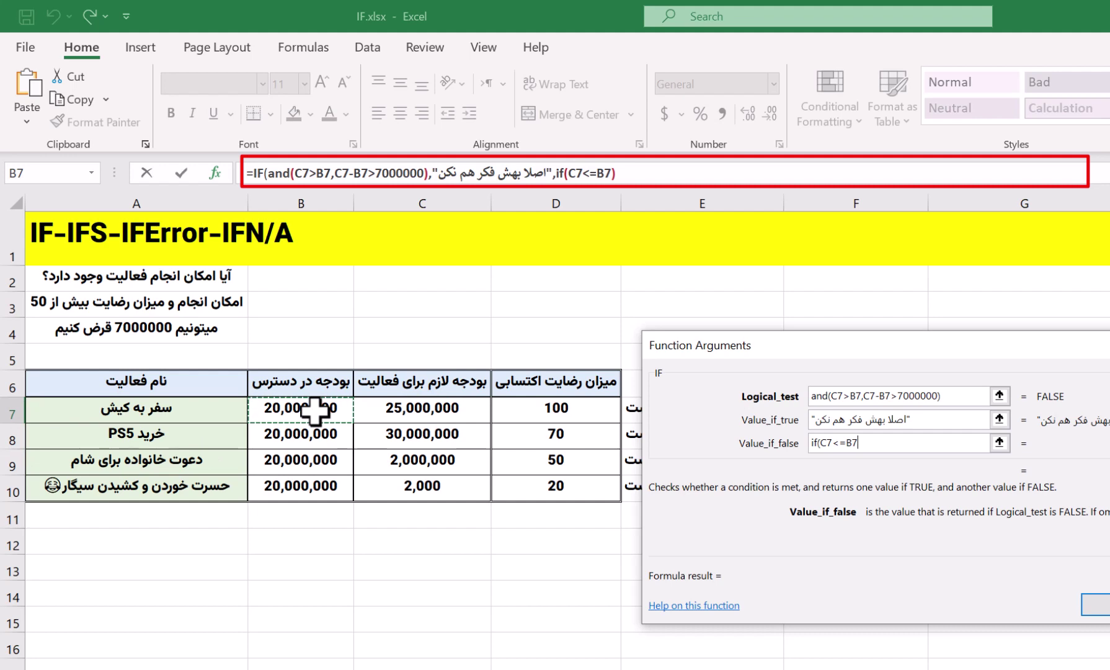
pyautogui.write(',')
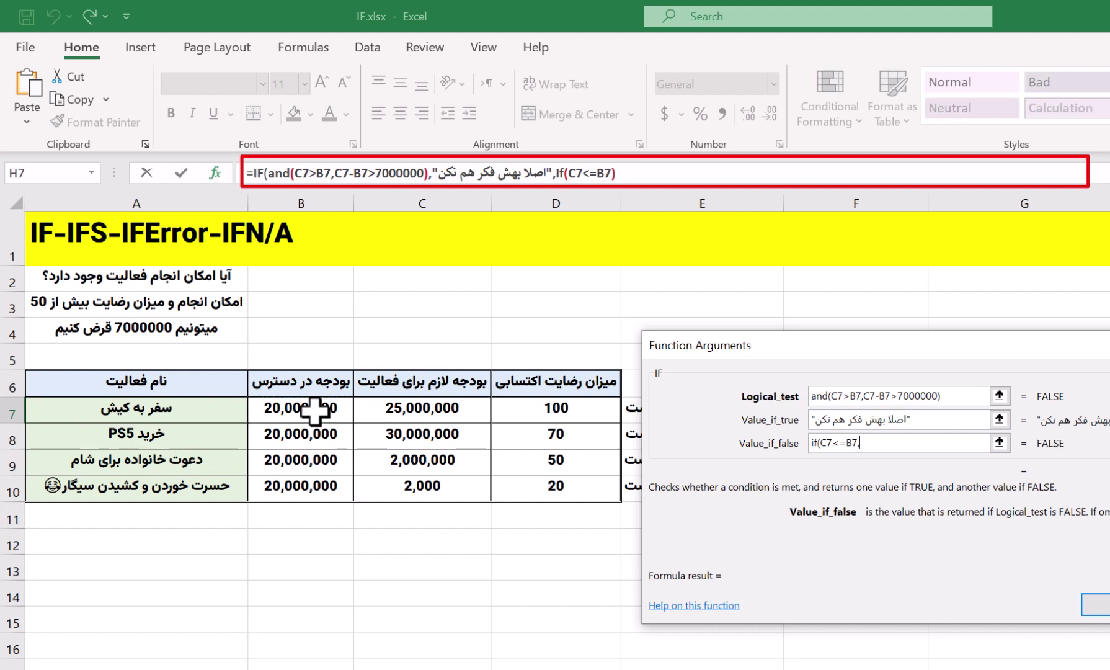
# Enter "با خیال راحت انجامش بده" as the value returned when the nested C7<=B7 test is true.
pyautogui.write('"با خیال ')
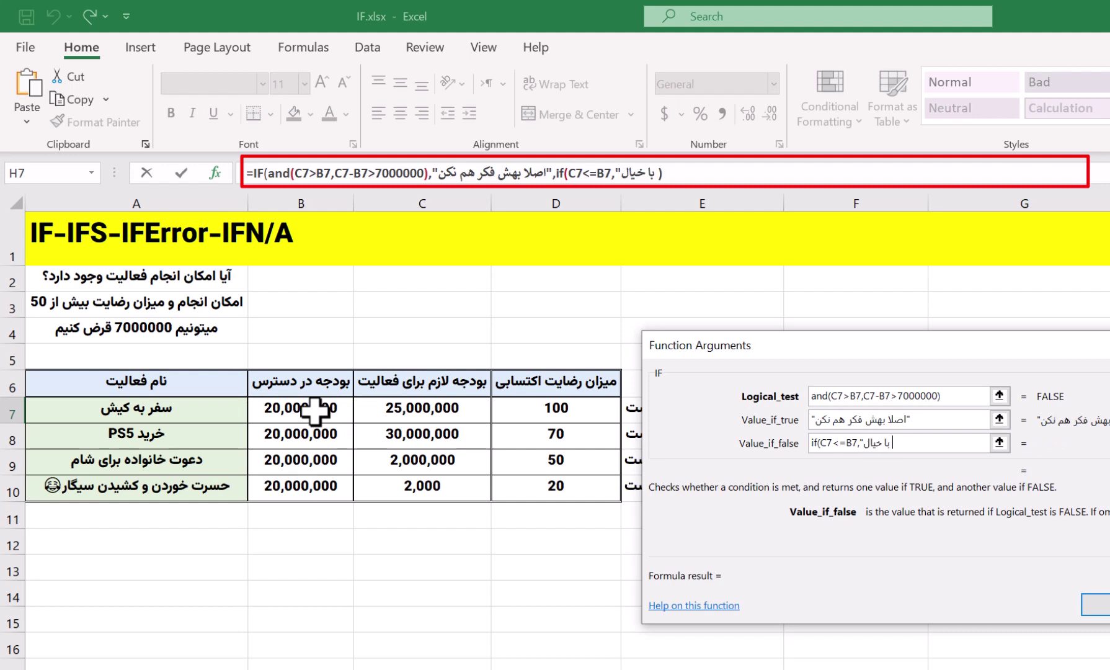
pyautogui.write('راحت انج')
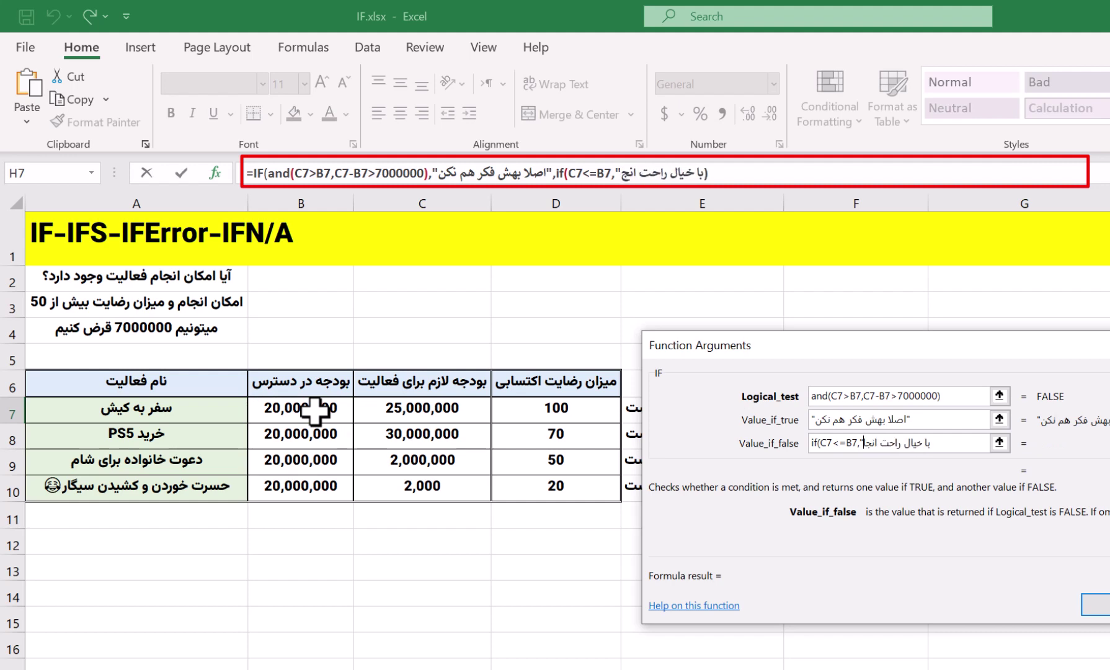
pyautogui.write('امش بده')
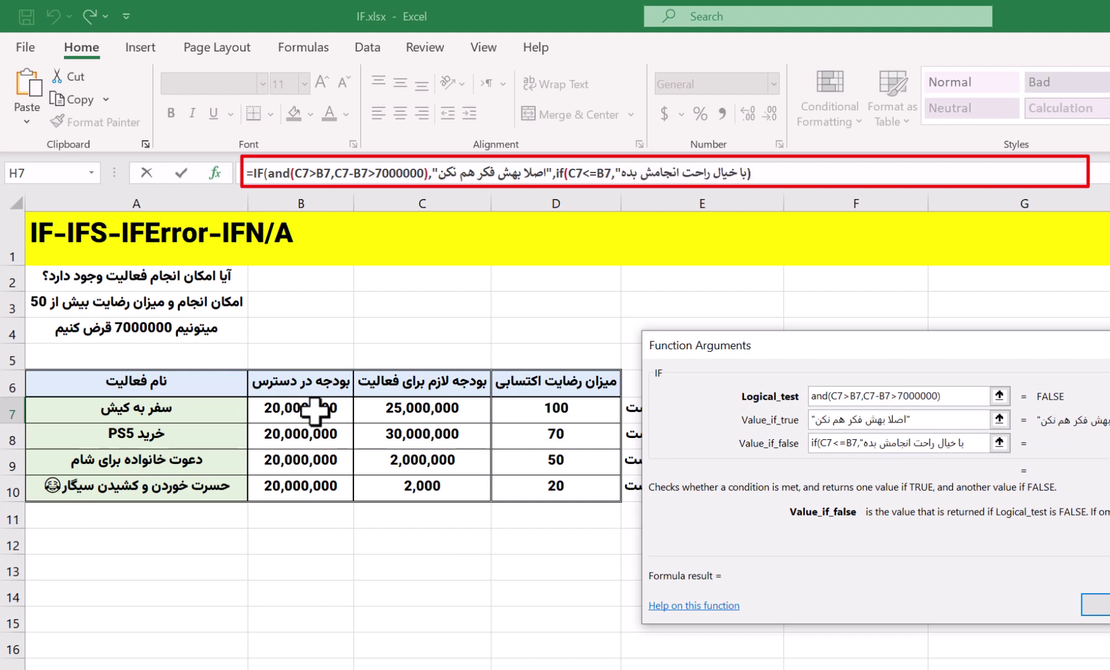
# Nest a third IF as the second one's false value, with the test and(C7>B7,C7-B7<=7000000).
pyautogui.write('",if(')
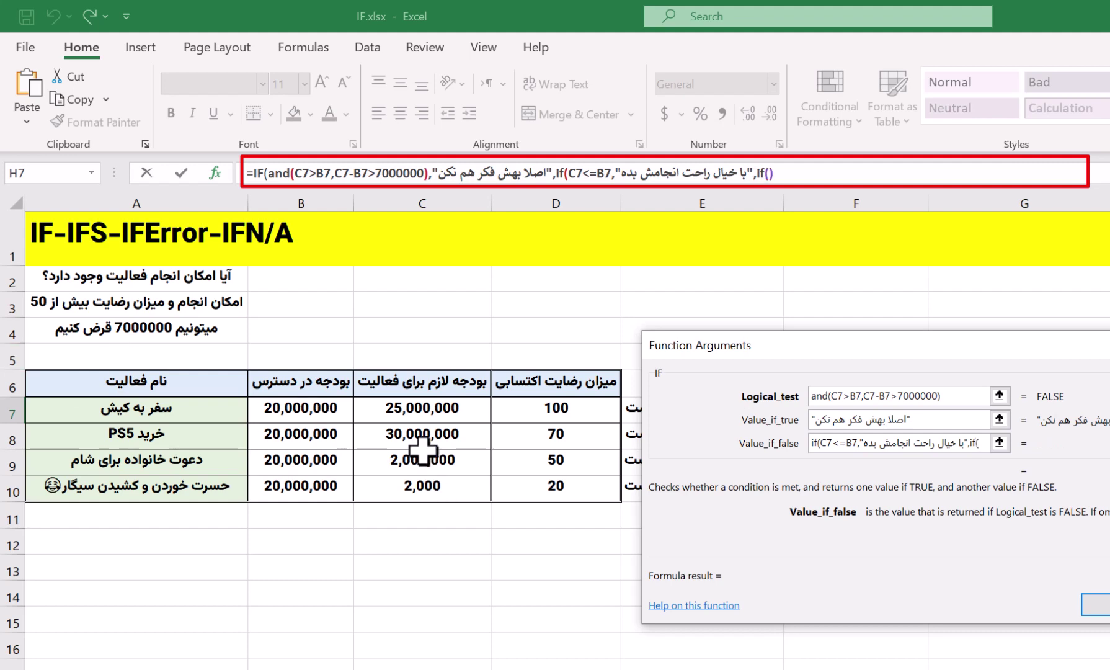
pyautogui.write('and')
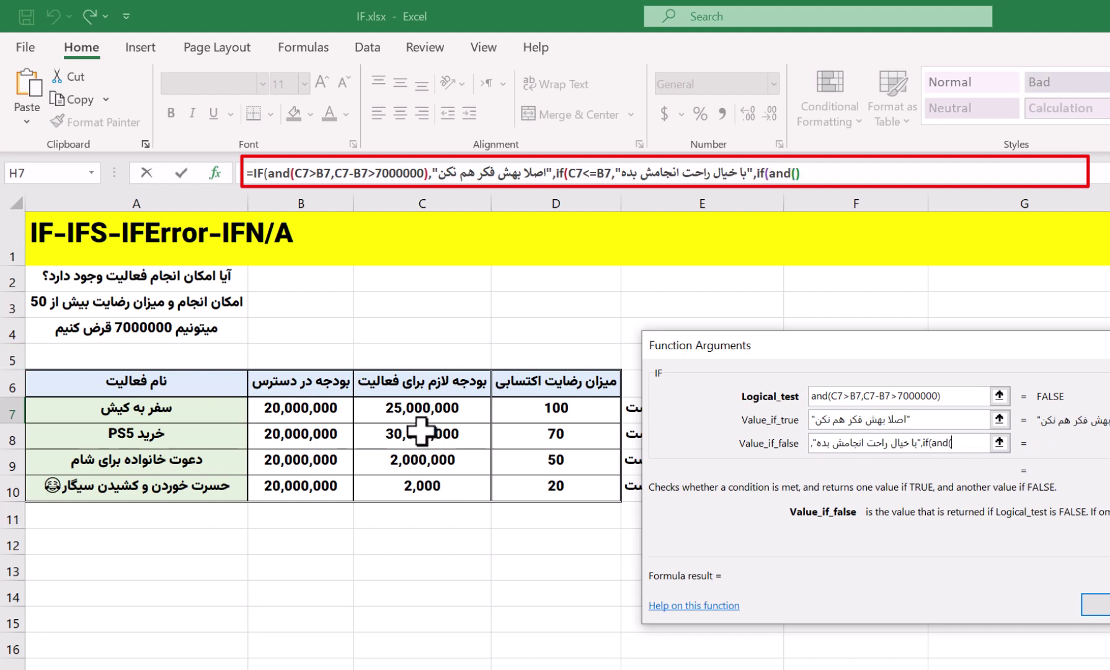
pyautogui.write('(')
pyautogui.click(413, 415)
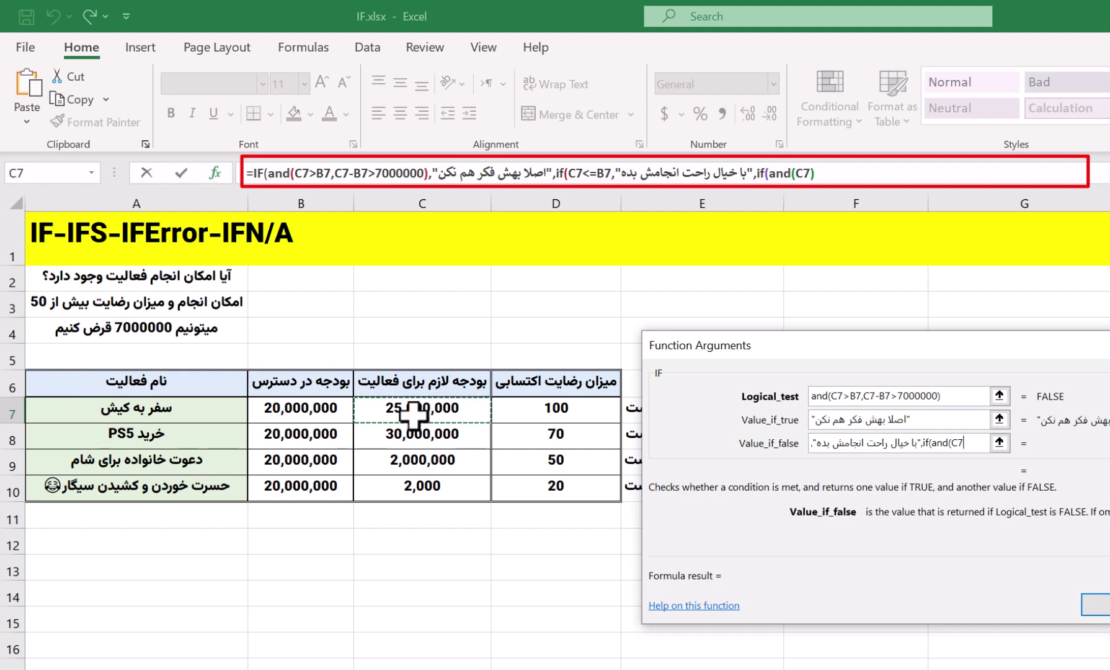
pyautogui.write('>')
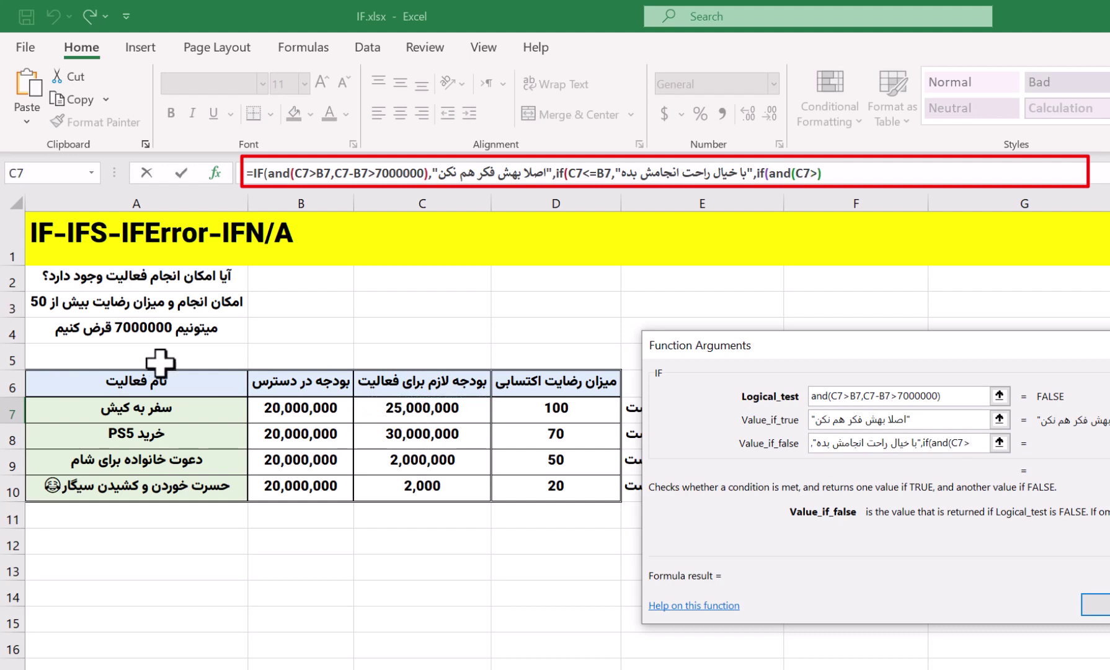
pyautogui.click(279, 414)
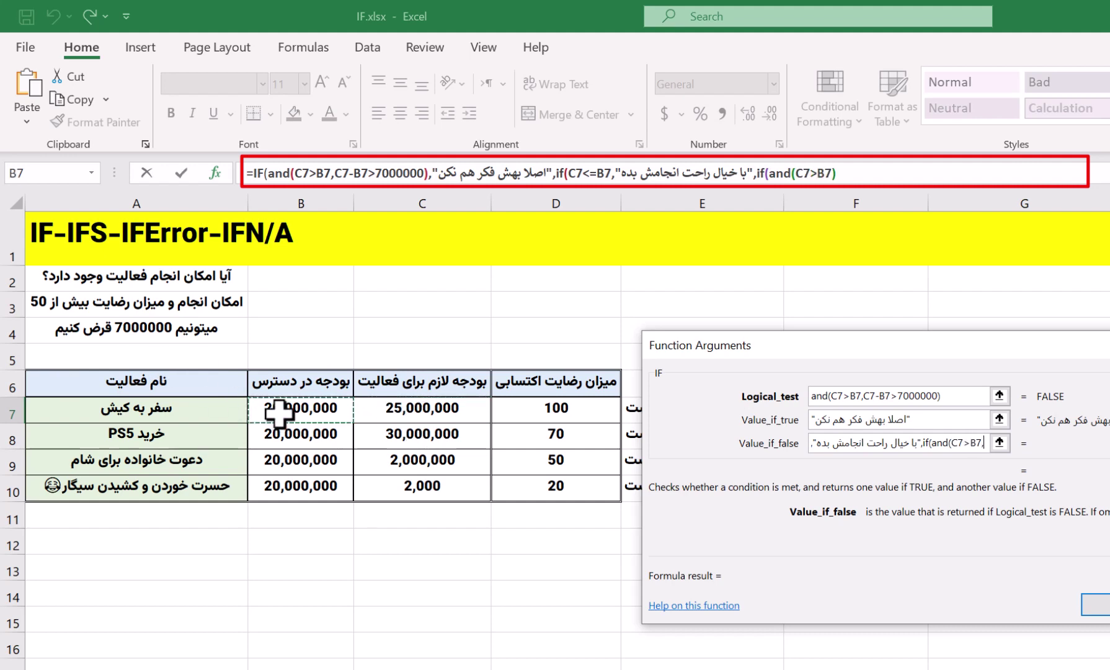
pyautogui.click(392, 410)
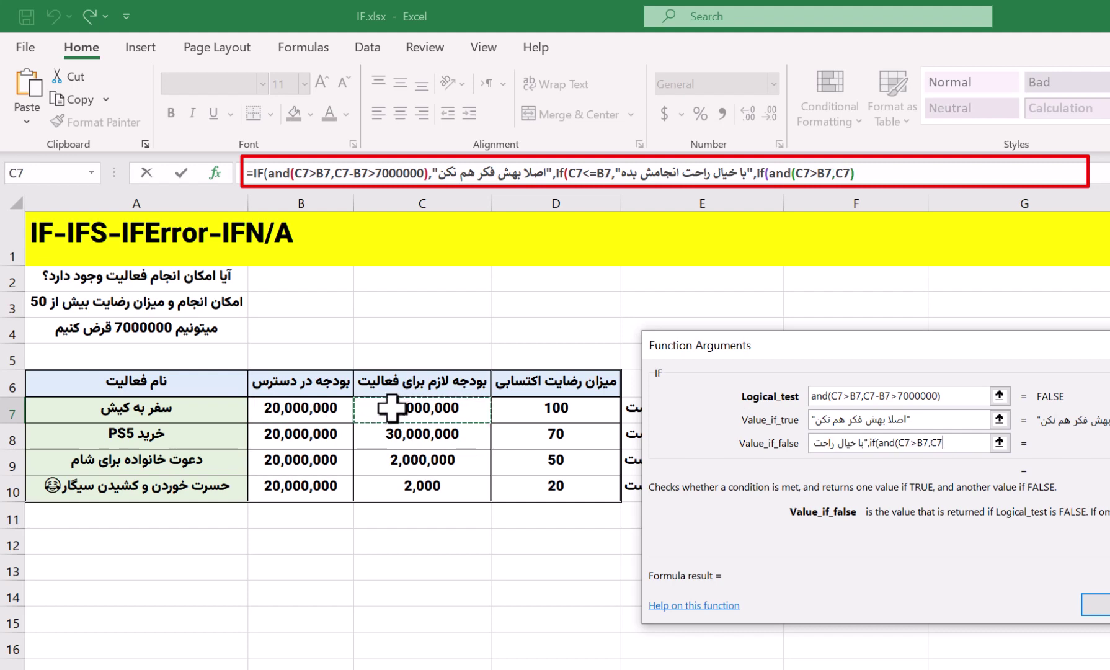
pyautogui.write('-')
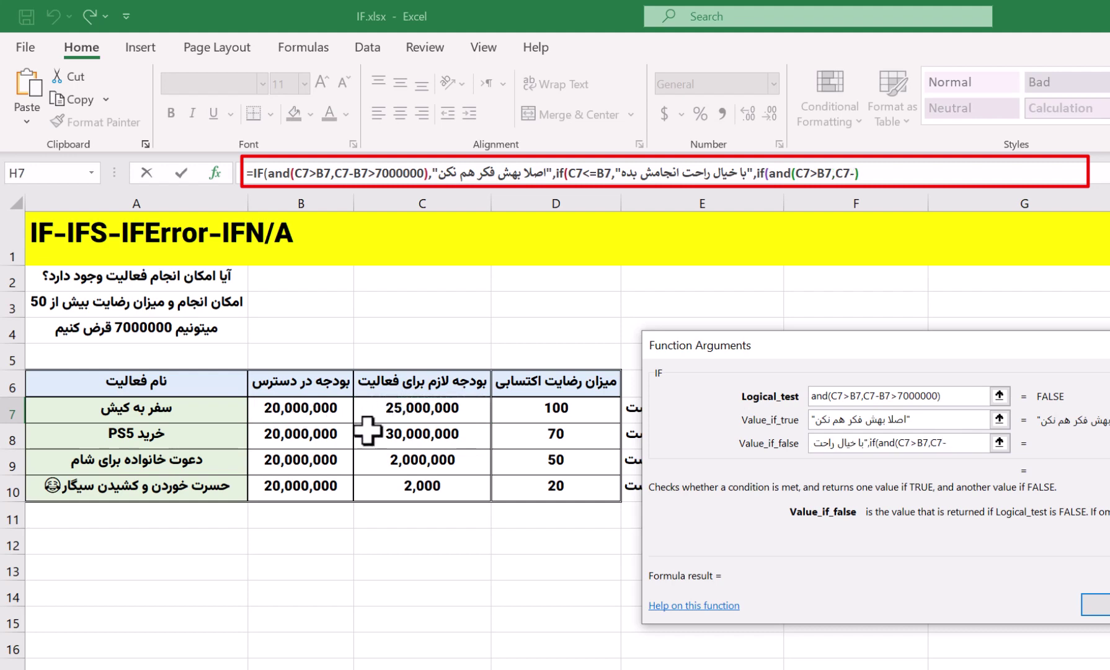
pyautogui.click(315, 408)
pyautogui.write('<=')
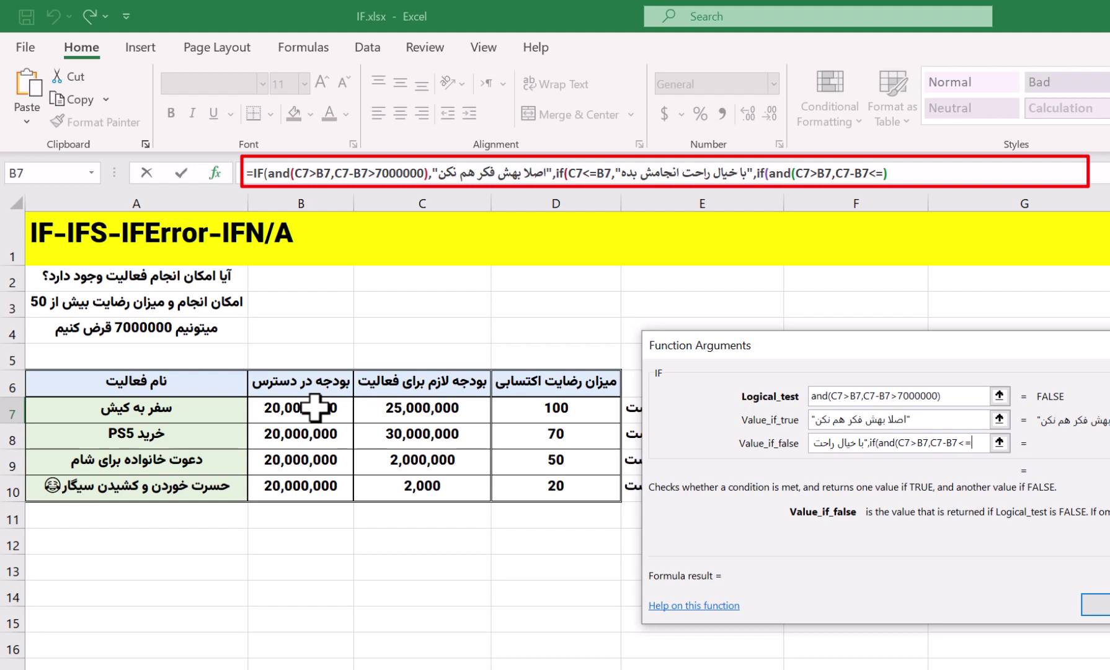
pyautogui.write('7000000')
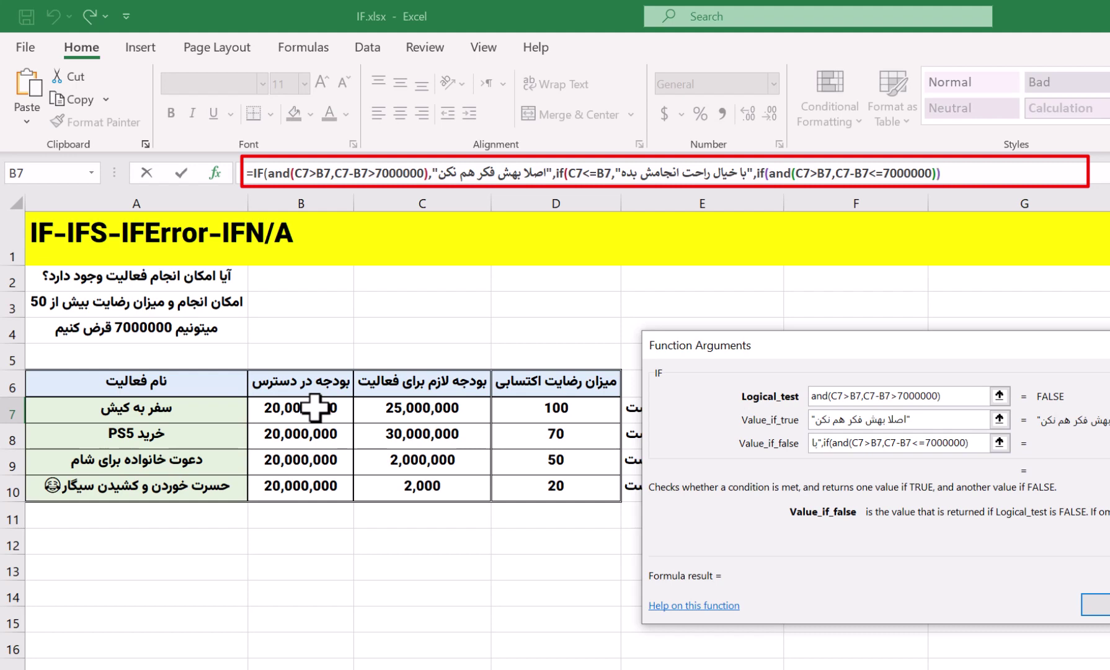
# Enter "با کمی قرض میتونی انجامش بدی" as the value returned when the third IF's test in H7 is true.
pyautogui.write('),"با کمی ')
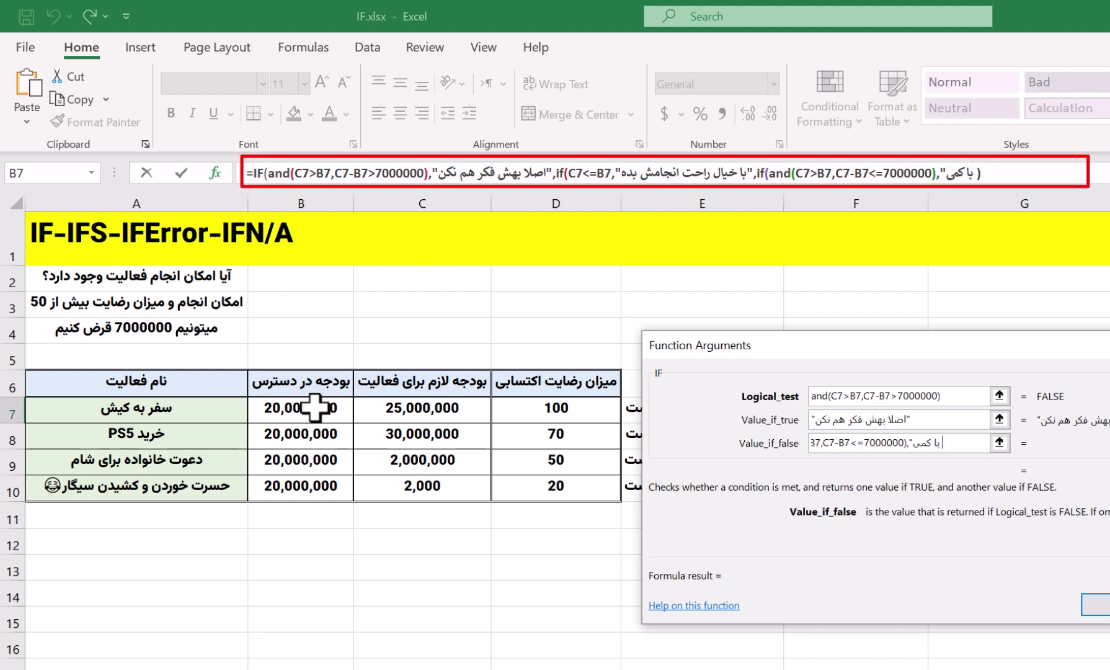
pyautogui.write('قرض میتون')
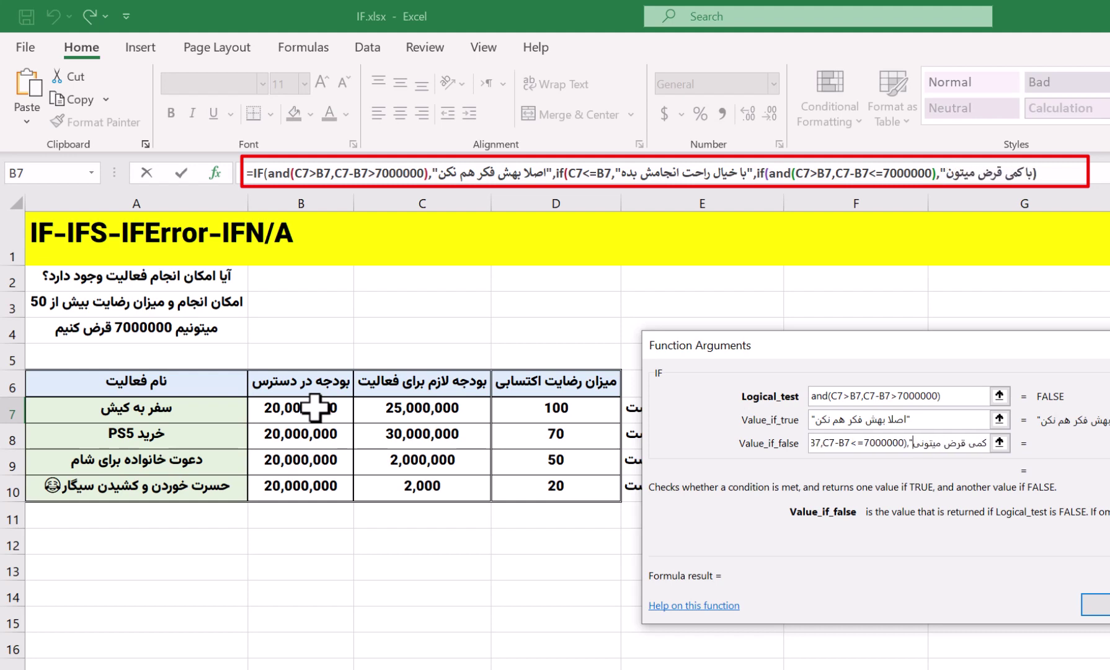
pyautogui.write('ی انجامش ')
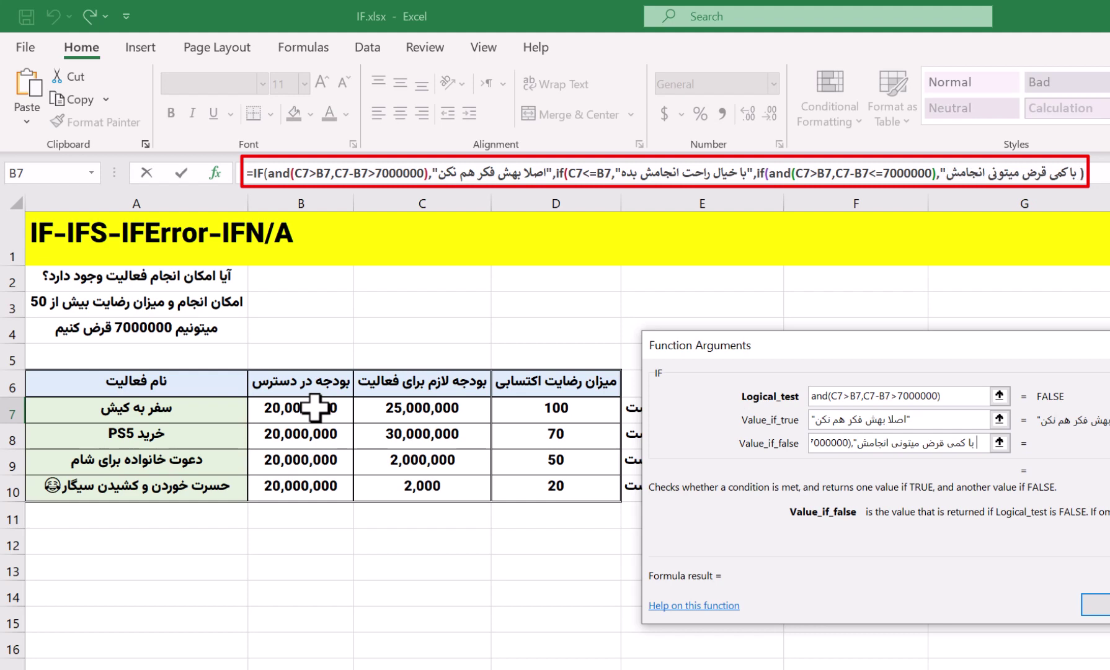
pyautogui.write('بدی"')
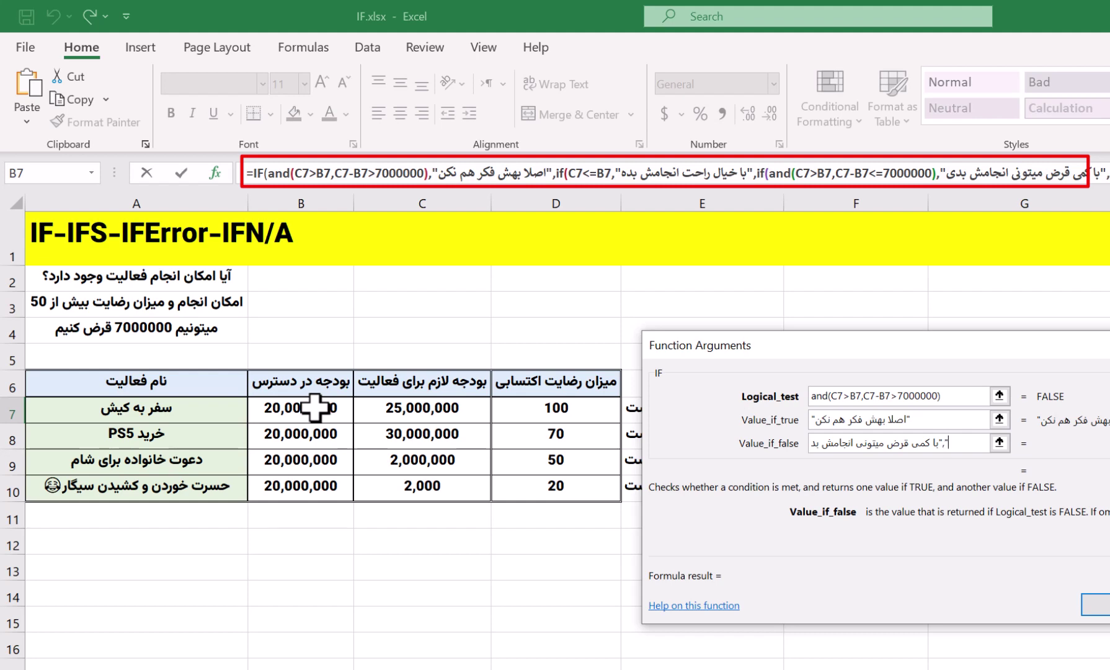
# Enter "اصلا بهش بکر هم نکن" as the third nested IF's value when its test is false.
pyautogui.write(',"اصلا به')
pyautogui.write('ش ب')
pyautogui.write('کر هم نکن')
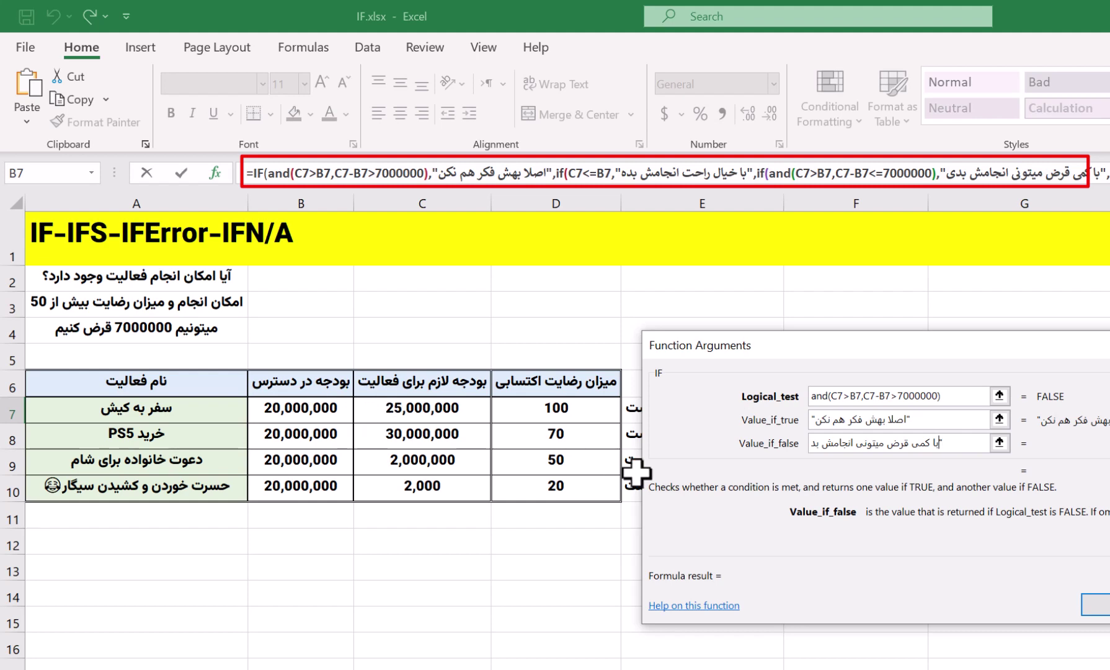
# Review the nested IF formula's text arguments and commit it to H7, accepting the suggested correction of the closing parentheses.
pyautogui.press('Left')
pyautogui.press('Left')
pyautogui.press('Left')
pyautogui.press('Left')
pyautogui.press('Left')
pyautogui.press('Left')
pyautogui.press('Left')
pyautogui.press('Left')
pyautogui.press('Left')
pyautogui.press('Left')
pyautogui.press('Left')
pyautogui.press('Left')
pyautogui.press('Left')
pyautogui.press('Left')
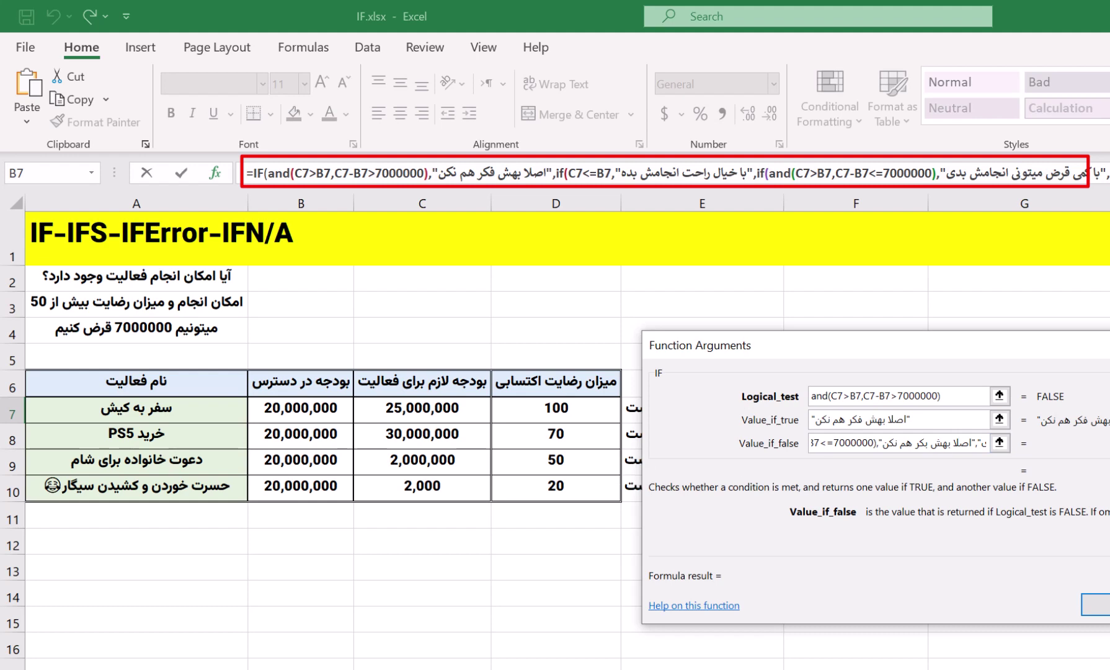
pyautogui.press('Return')
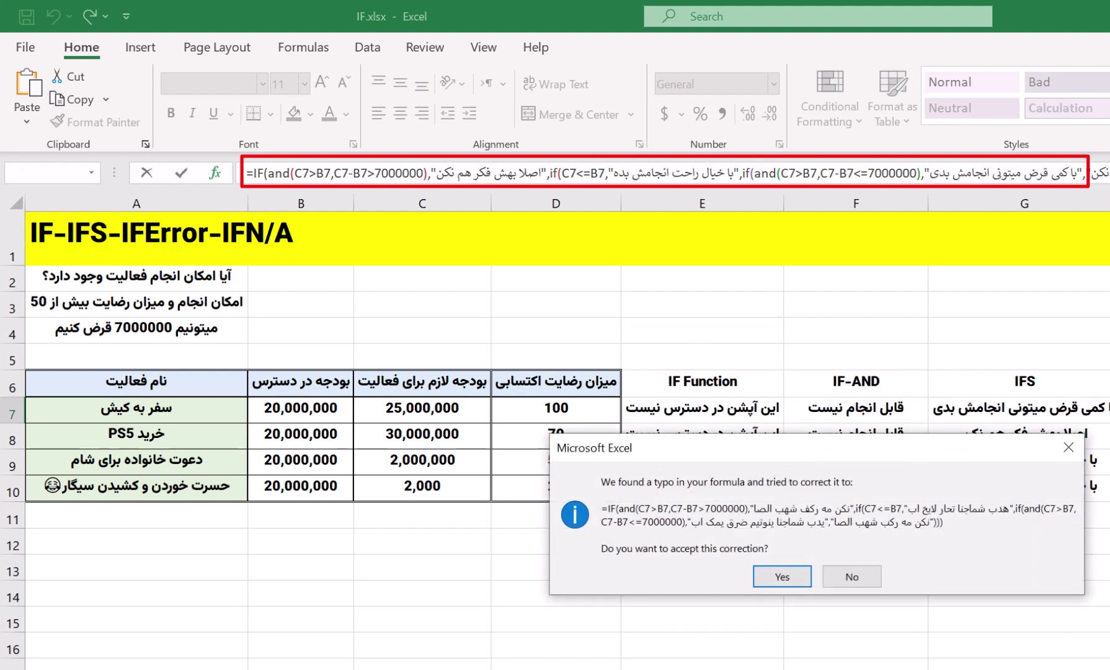
pyautogui.click(782, 576)
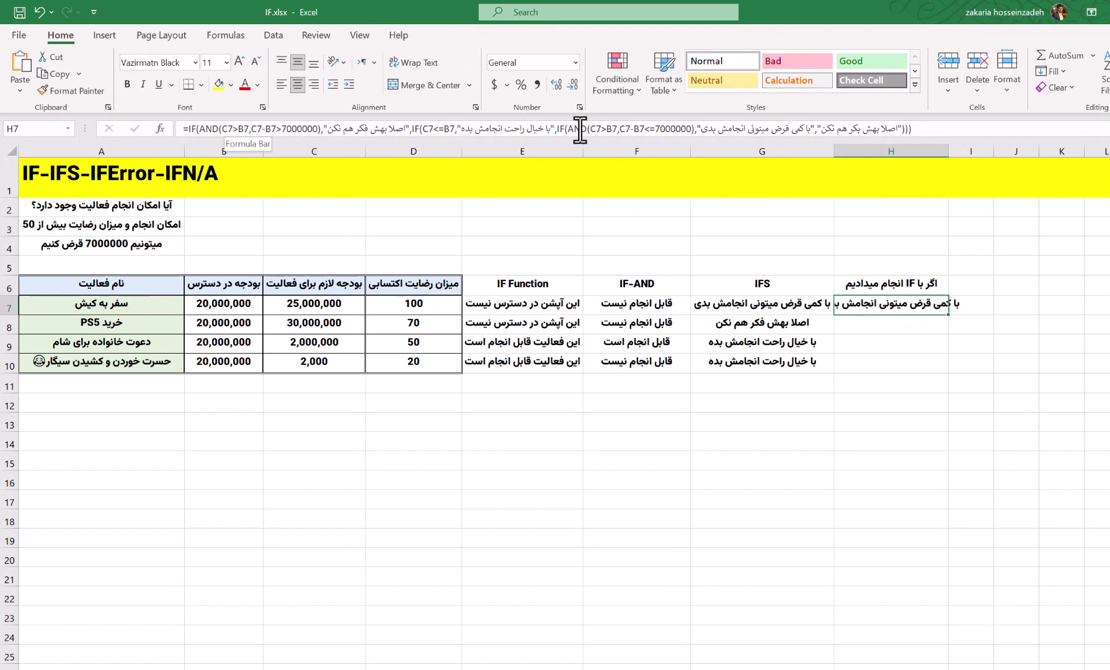
# Check the completed H7 formula and fit column H's width to its contents.
pyautogui.click(916, 128)
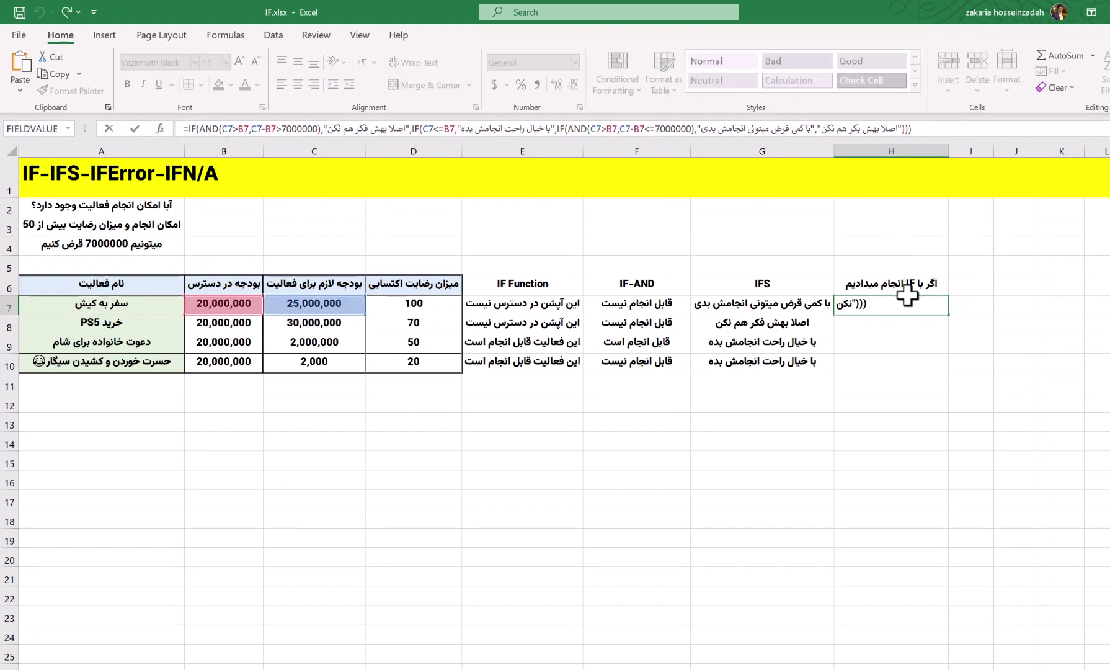
pyautogui.click(906, 338)
pyautogui.click(897, 307)
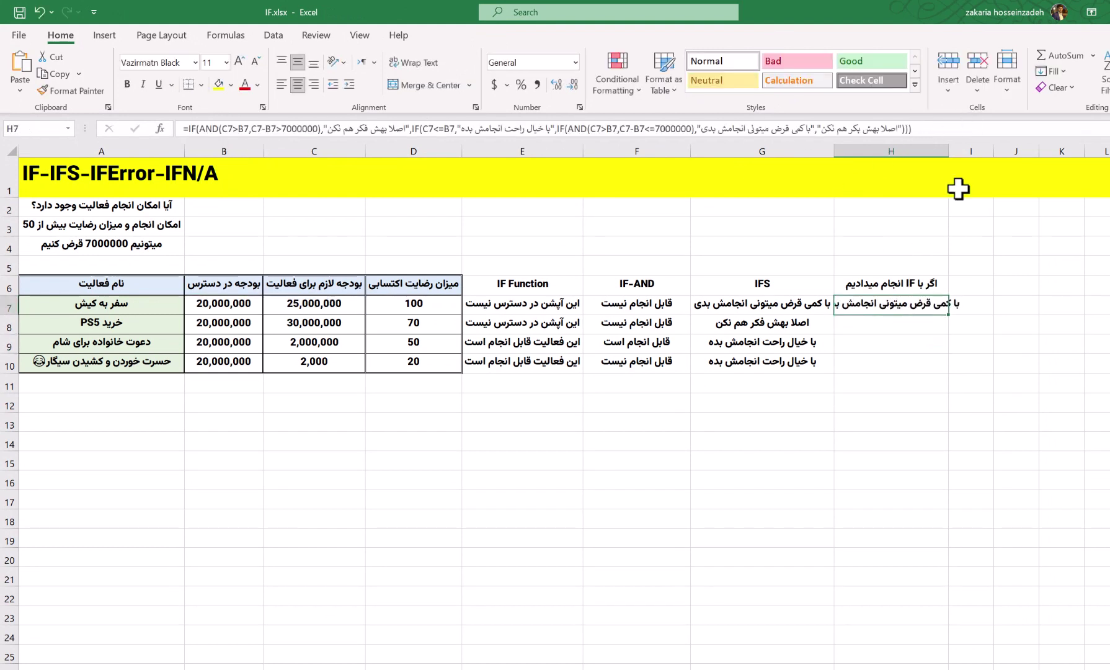
pyautogui.doubleClick(949, 150)
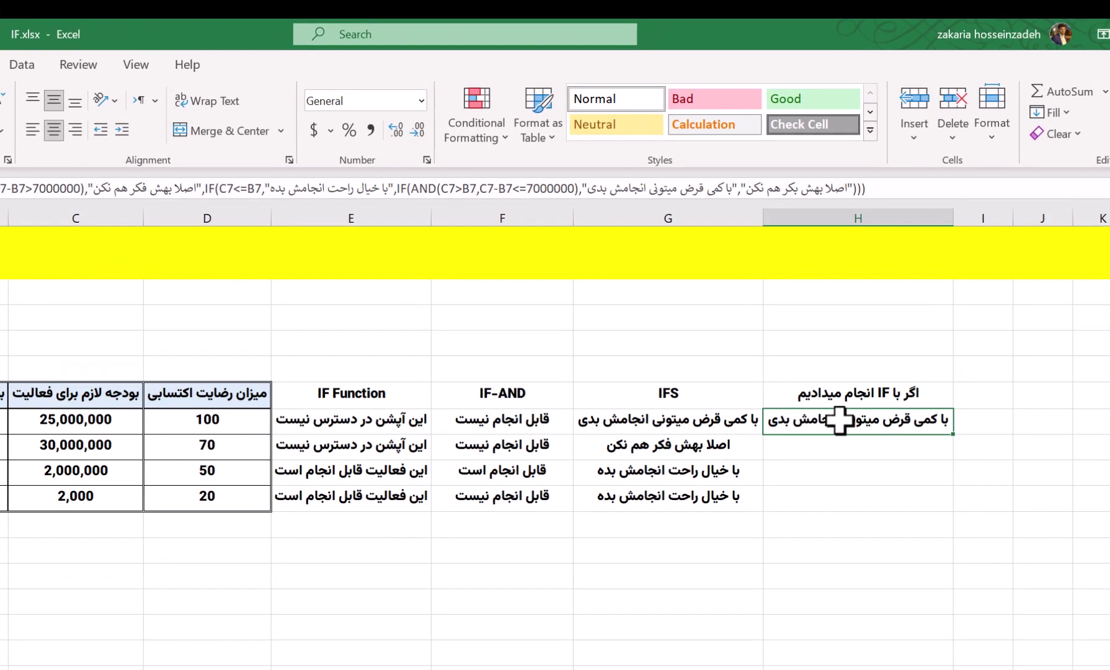
# Fill the H7 formula down through H10 and compare H7's nested IF with the IFS formula in G7.
pyautogui.hotkey('shift', 'Down')
pyautogui.hotkey('shift', 'Down')
pyautogui.hotkey('shift', 'Down')
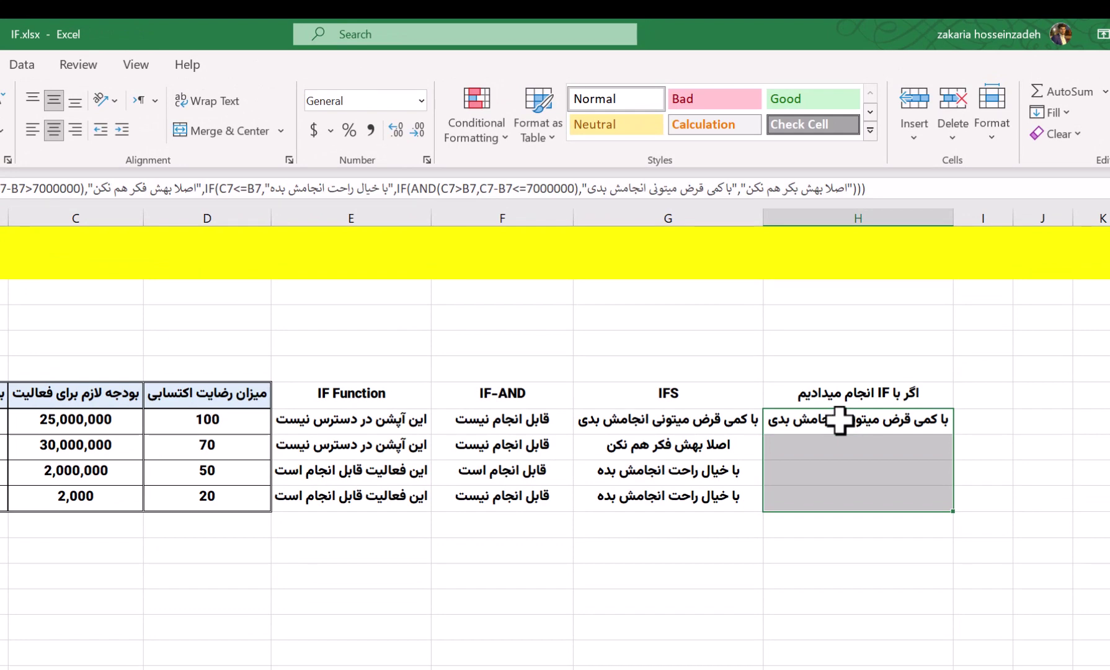
pyautogui.hotkey('ctrl', 'd')
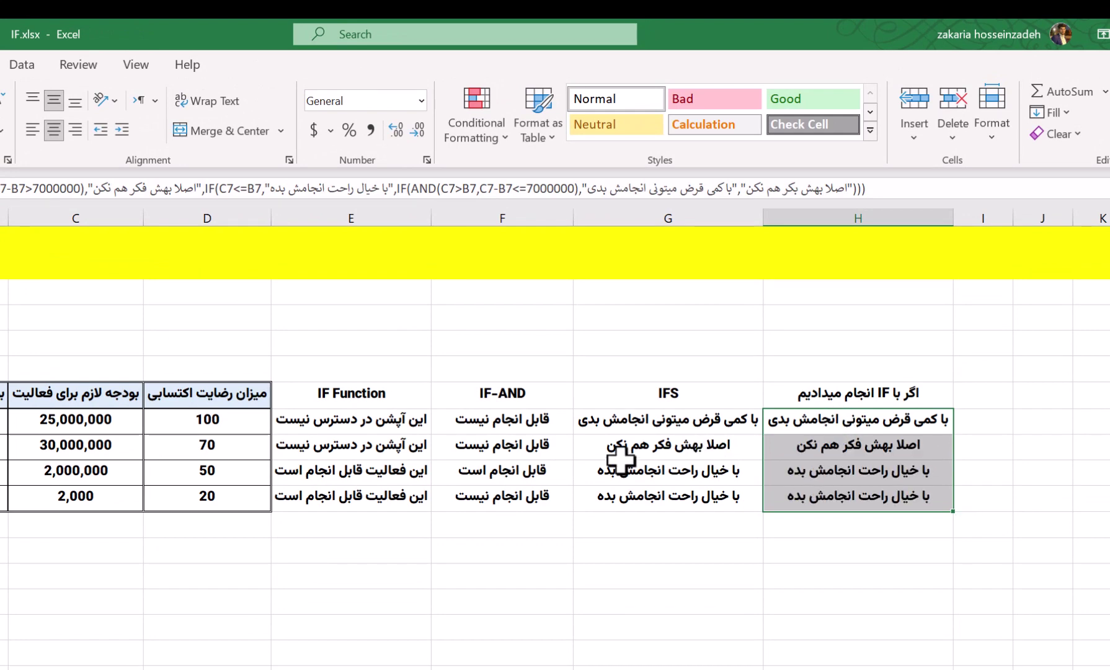
pyautogui.click(820, 427)
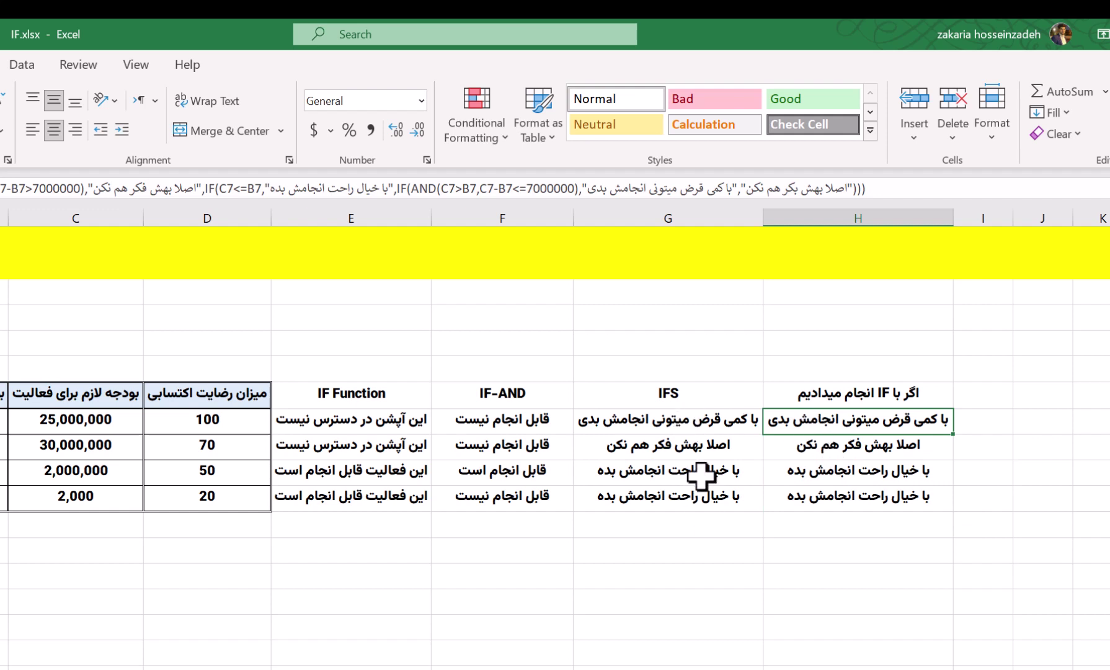
pyautogui.click(669, 419)
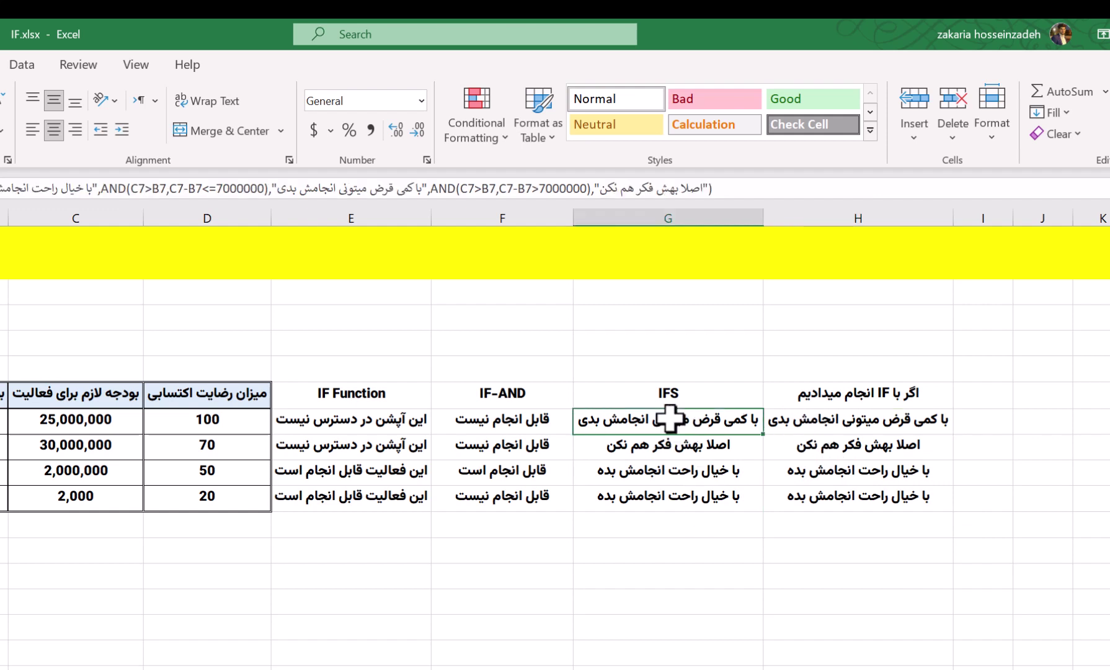
pyautogui.click(827, 421)
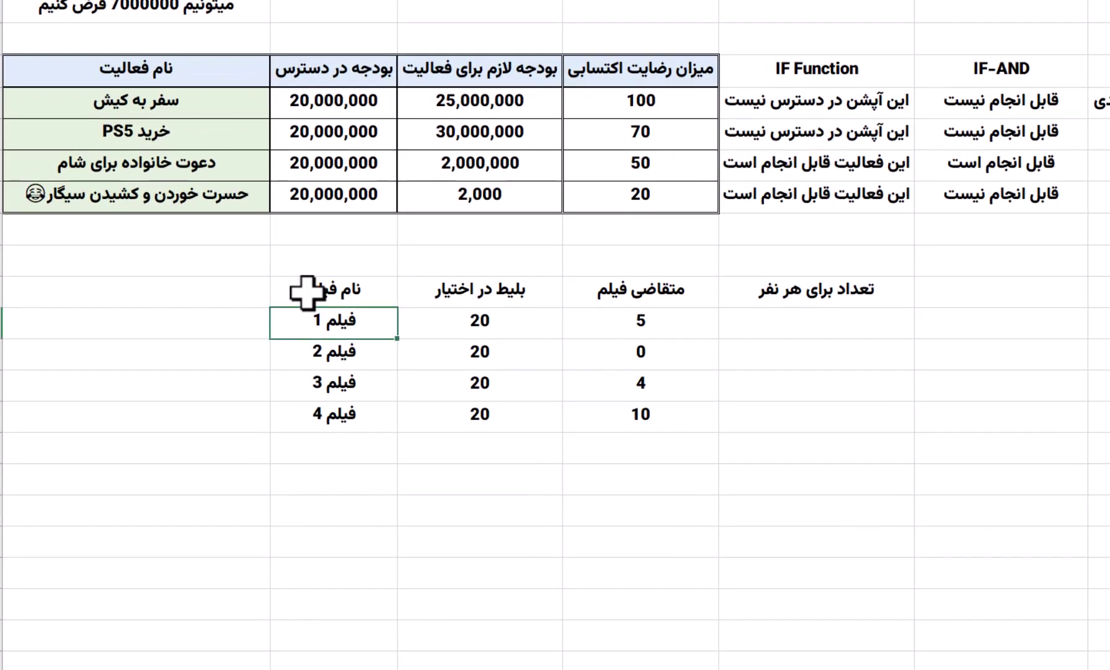
# Enter the formula =C14/D14 in E14 to divide film 1's available tickets by its number of requesters.
pyautogui.moveTo(303, 290); pyautogui.dragTo(652, 412)
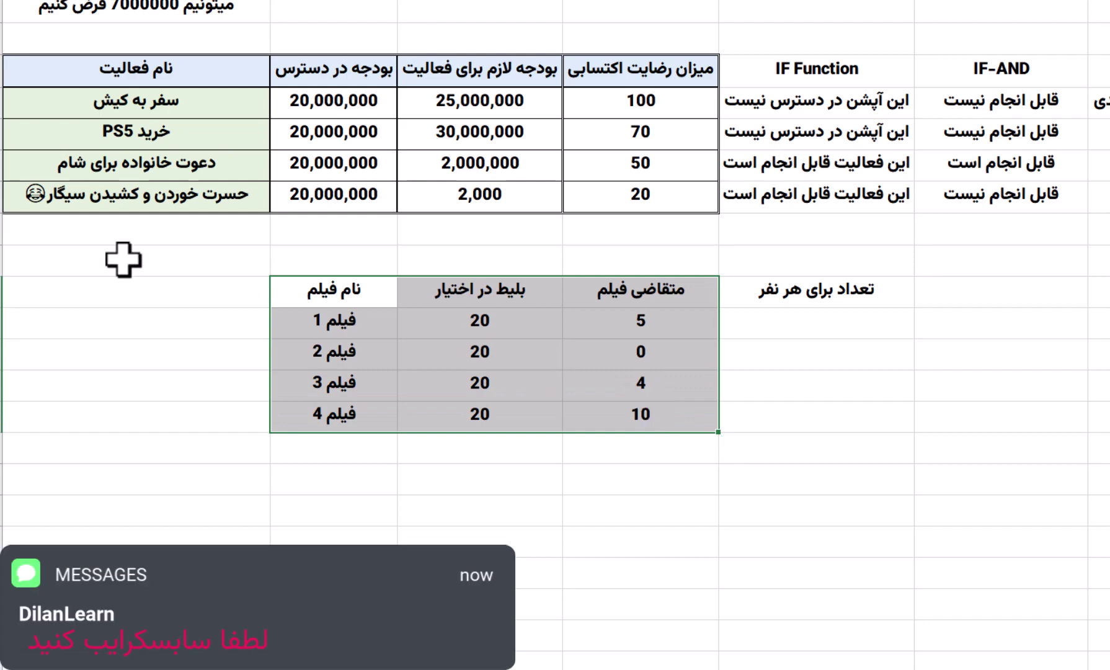
pyautogui.click(501, 322)
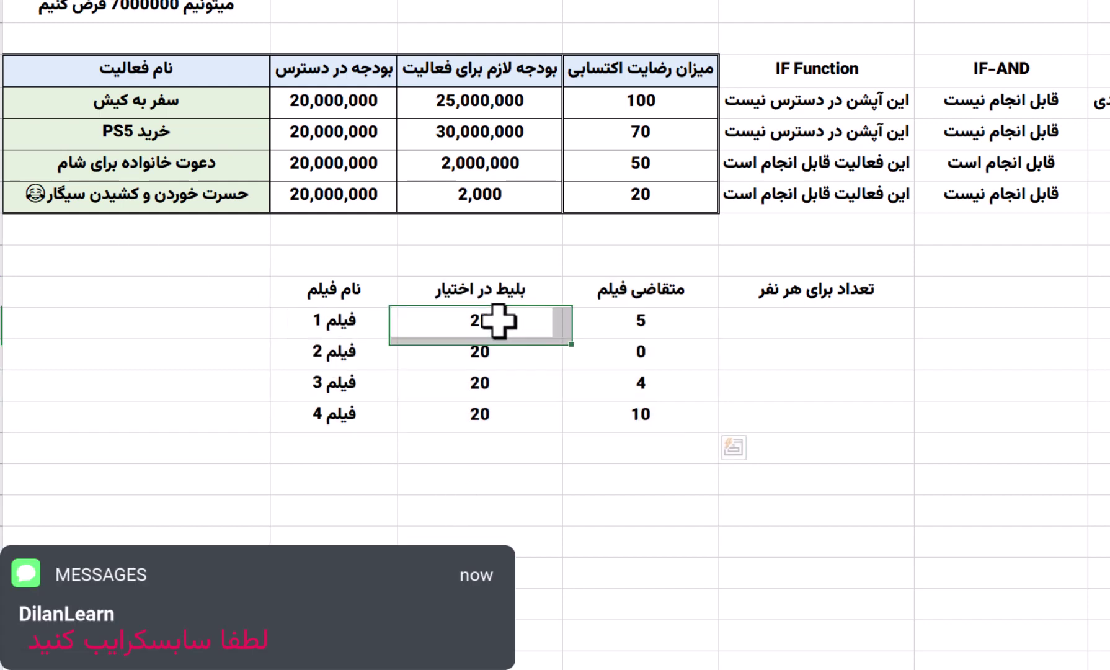
pyautogui.click(682, 322)
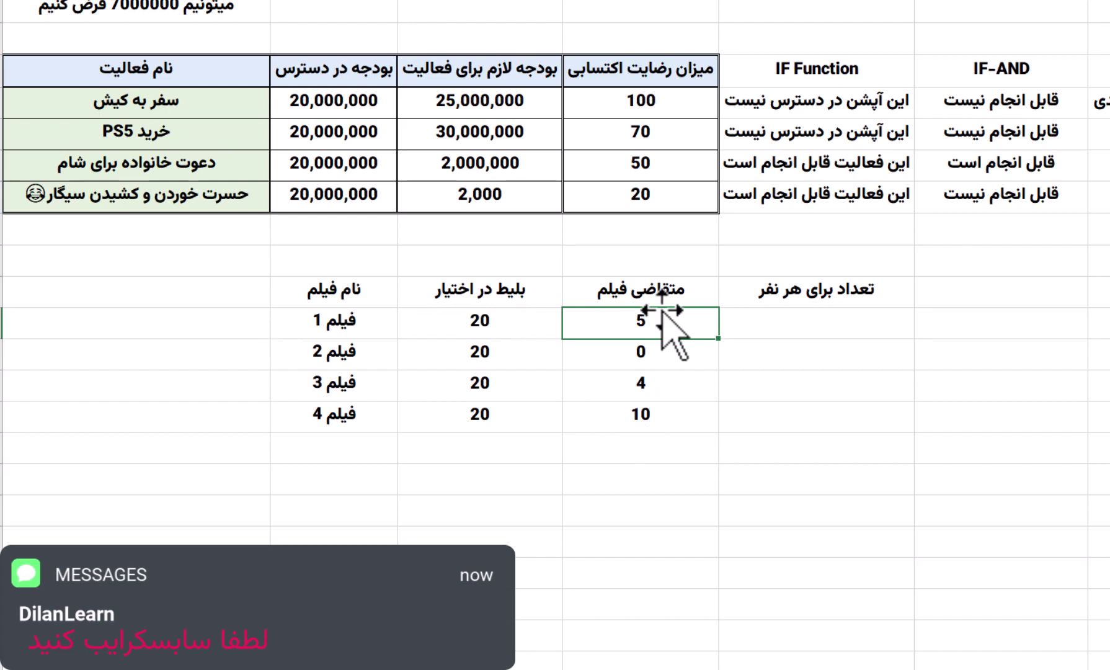
pyautogui.click(821, 332)
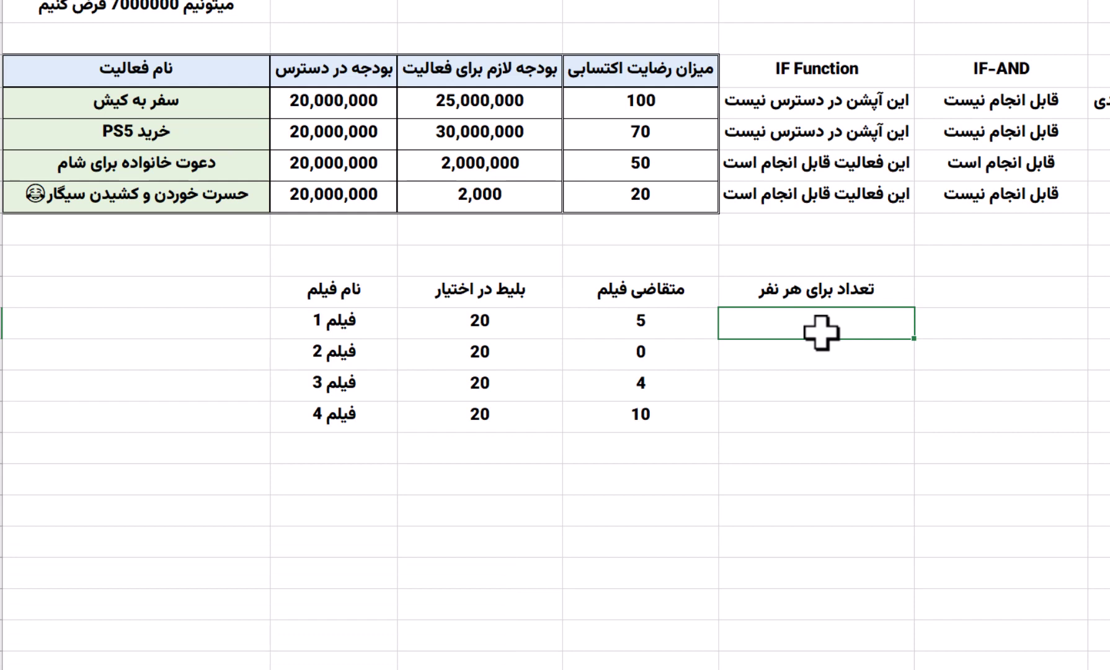
pyautogui.write('=')
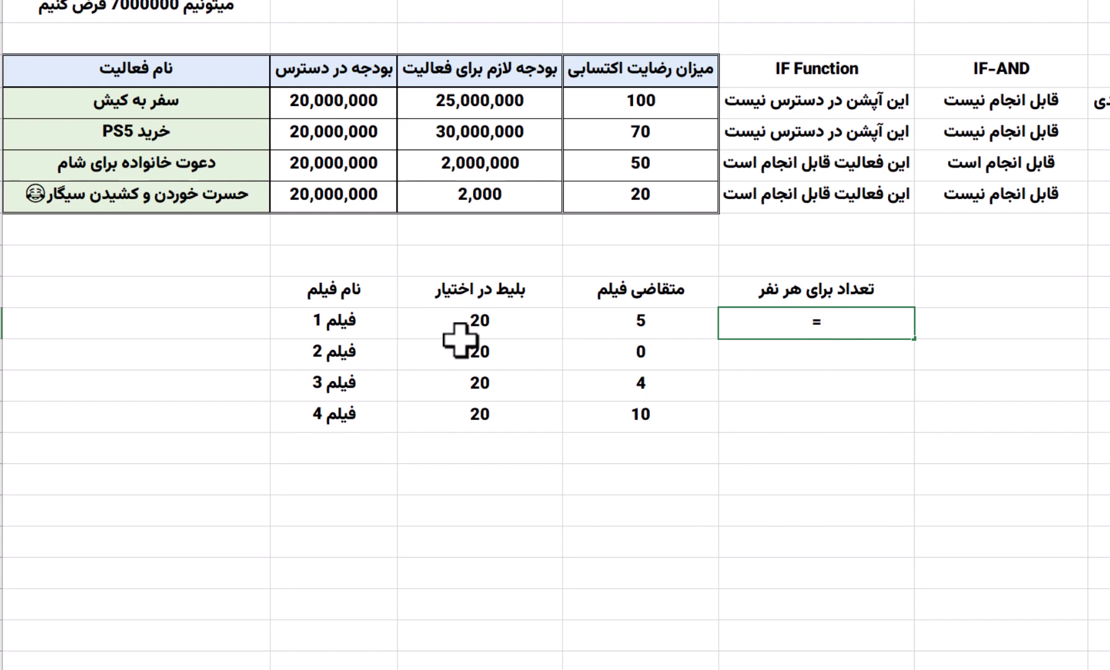
pyautogui.click(476, 320)
pyautogui.write('/')
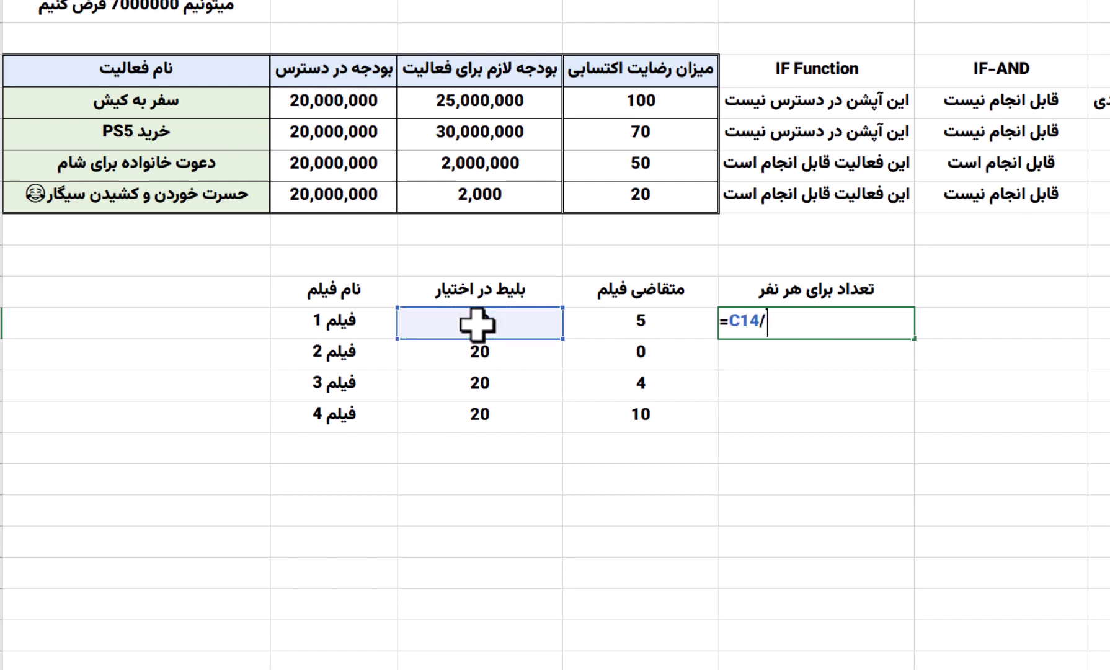
pyautogui.click(628, 332)
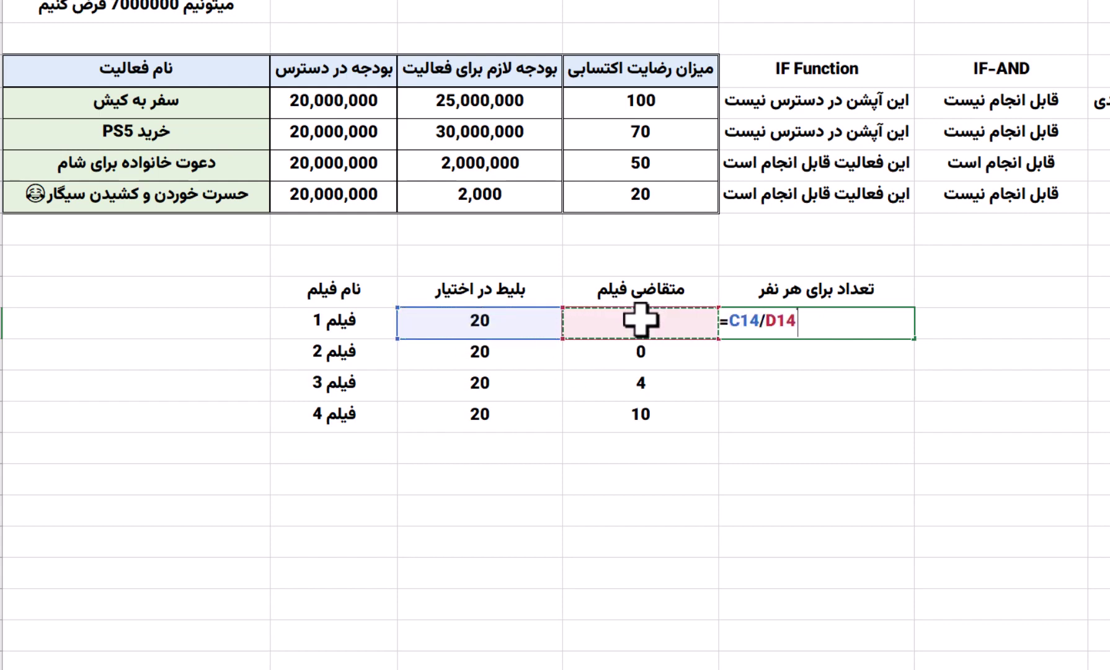
pyautogui.press('Return')
# Fill the per-person ticket formula from E14 down through E17.
pyautogui.click(831, 323)
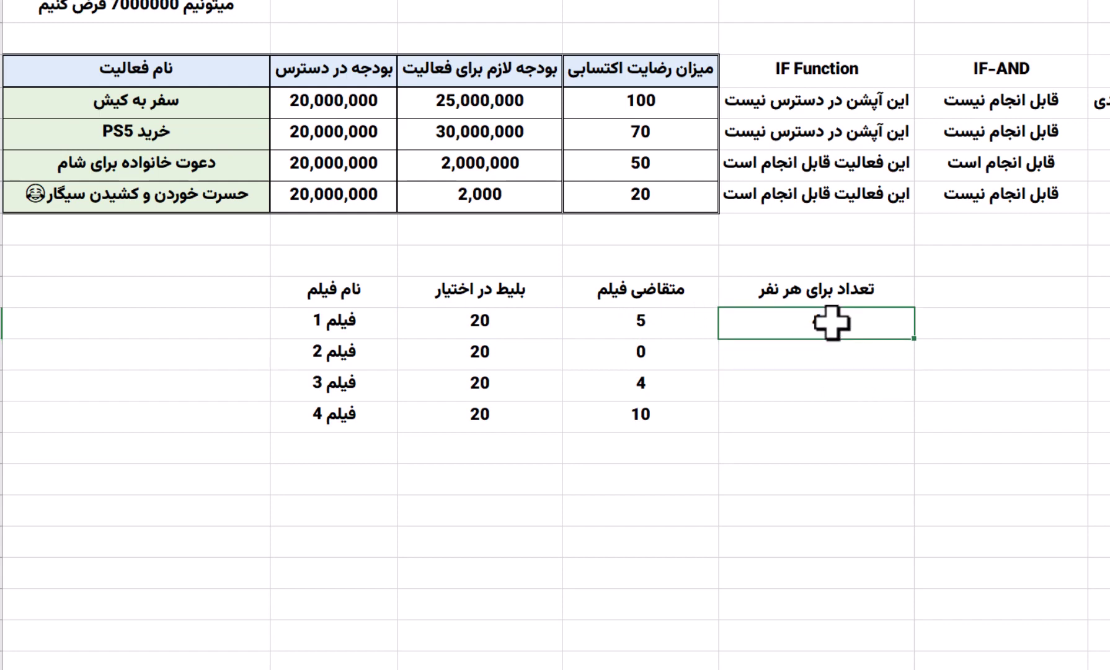
pyautogui.hotkey('shift', 'Down')
pyautogui.hotkey('shift', 'Down')
pyautogui.hotkey('shift', 'Down')
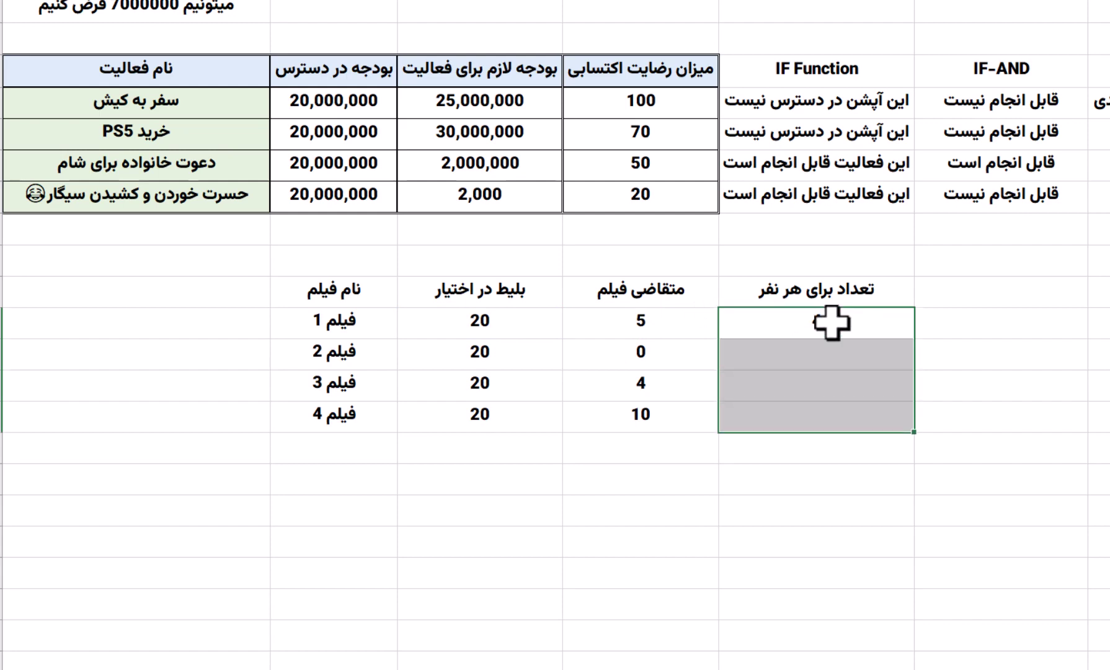
pyautogui.hotkey('ctrl', 'd')
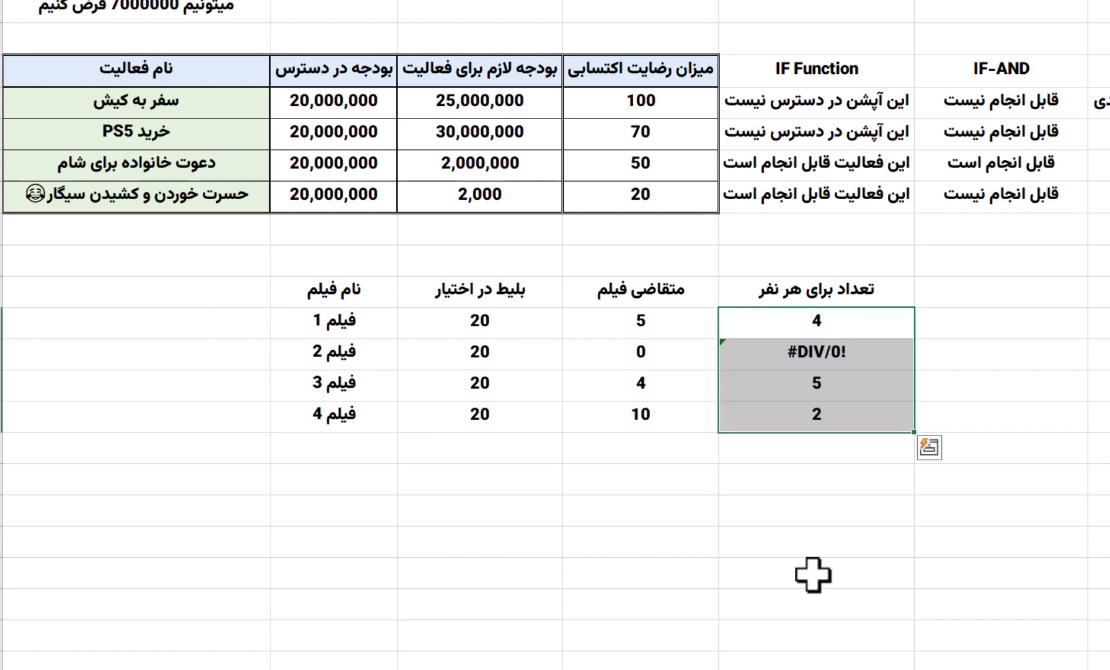
# Inspect film 2's per-person cell E15, then open E14's division formula for editing just before C14.
pyautogui.click(806, 361)
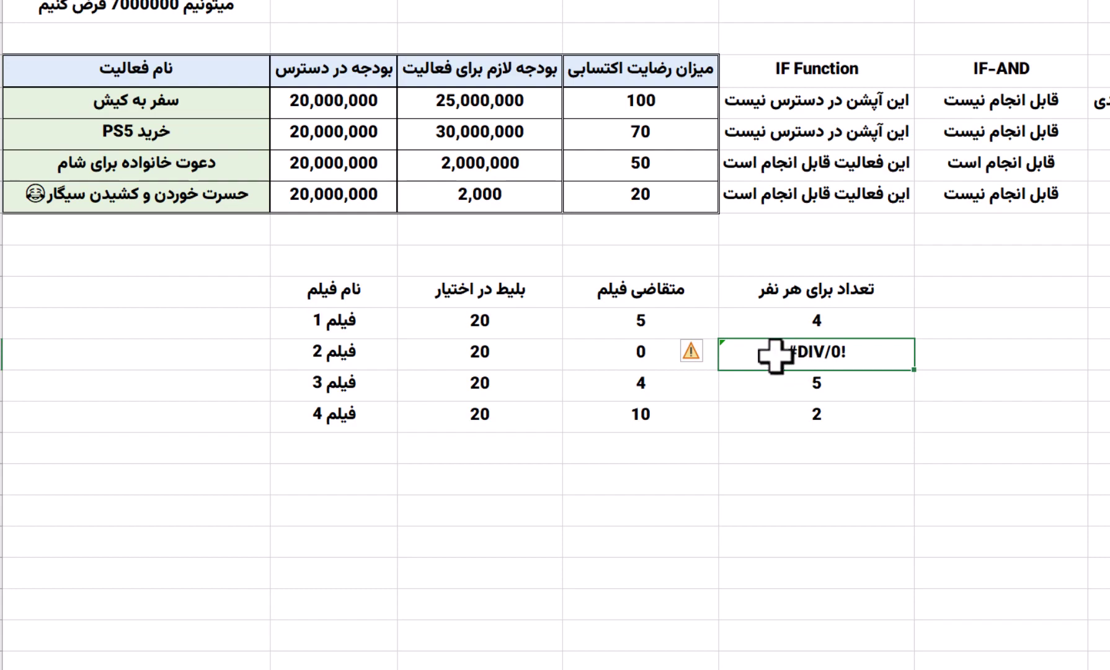
pyautogui.click(813, 313)
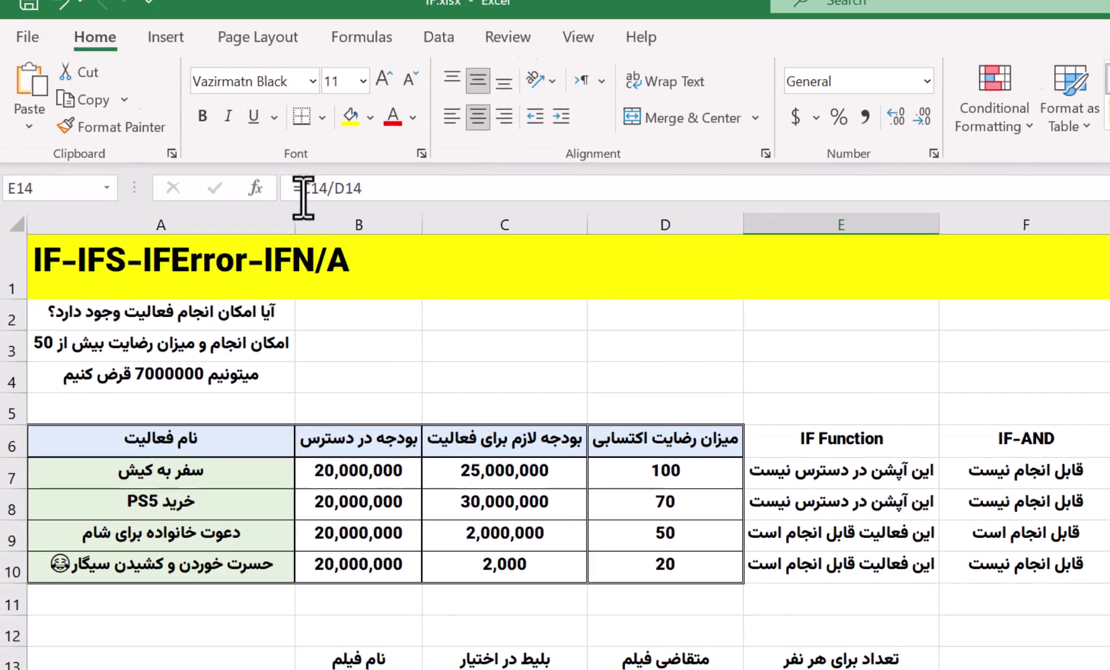
pyautogui.click(303, 195)
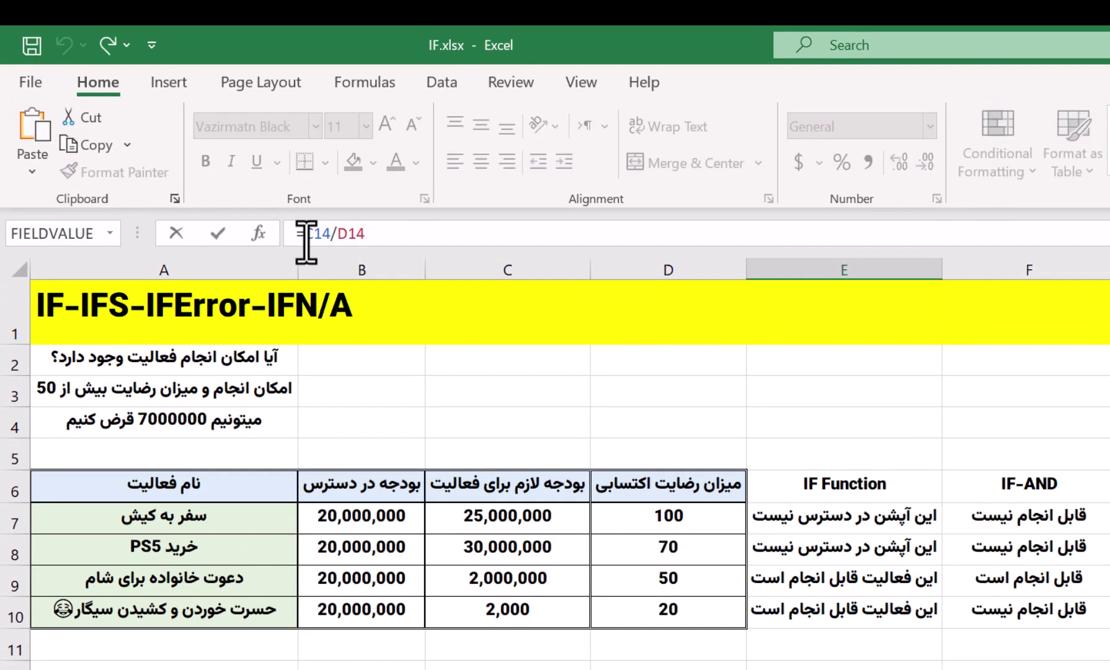
pyautogui.write('هب')
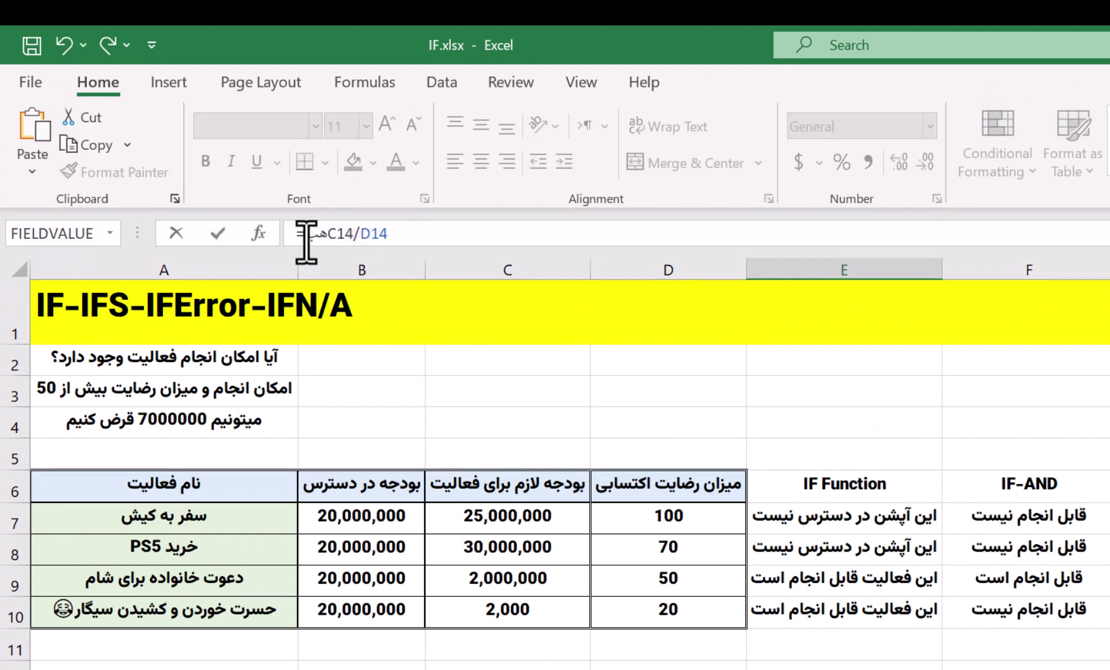
pyautogui.press('BackSpace')
pyautogui.press('BackSpace')
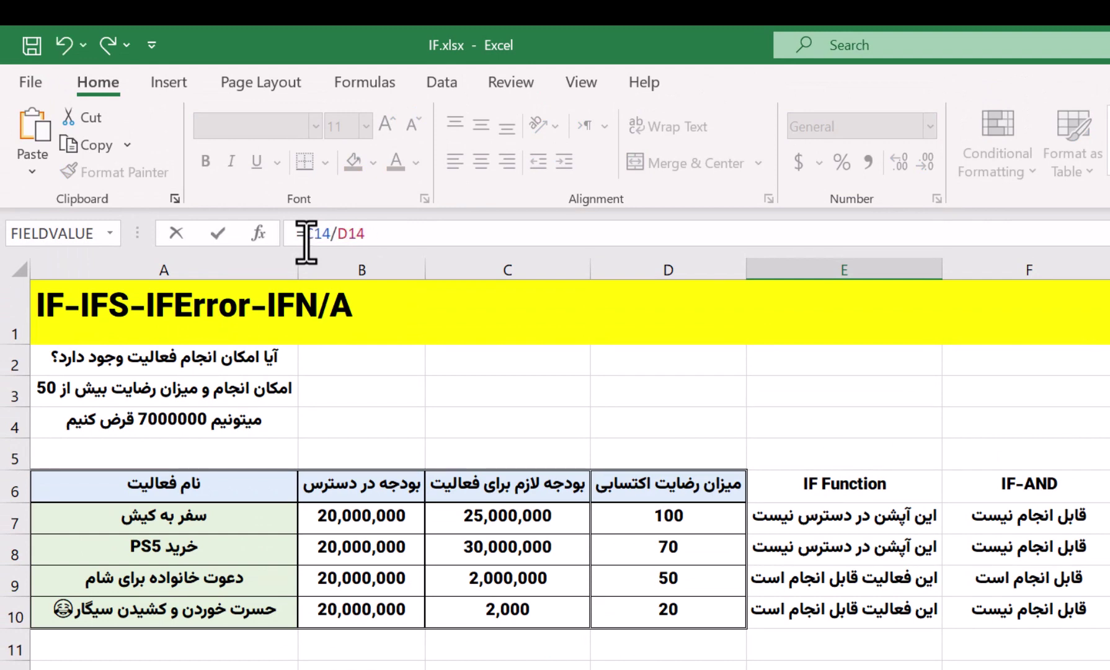
pyautogui.write('هب')
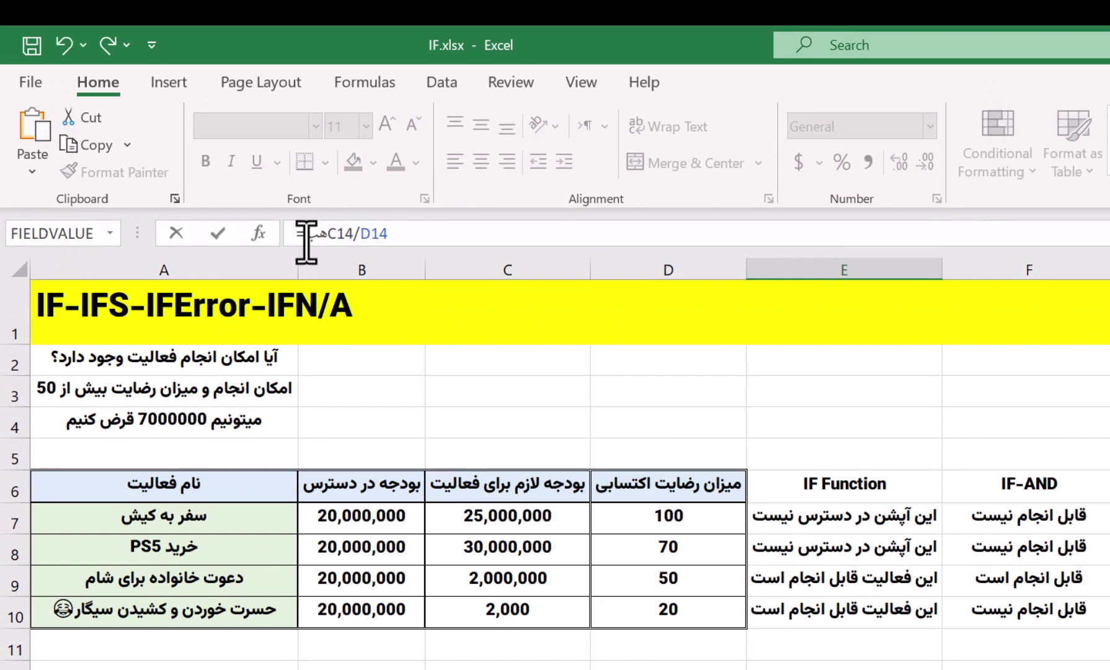
pyautogui.press('BackSpace')
pyautogui.press('BackSpace')
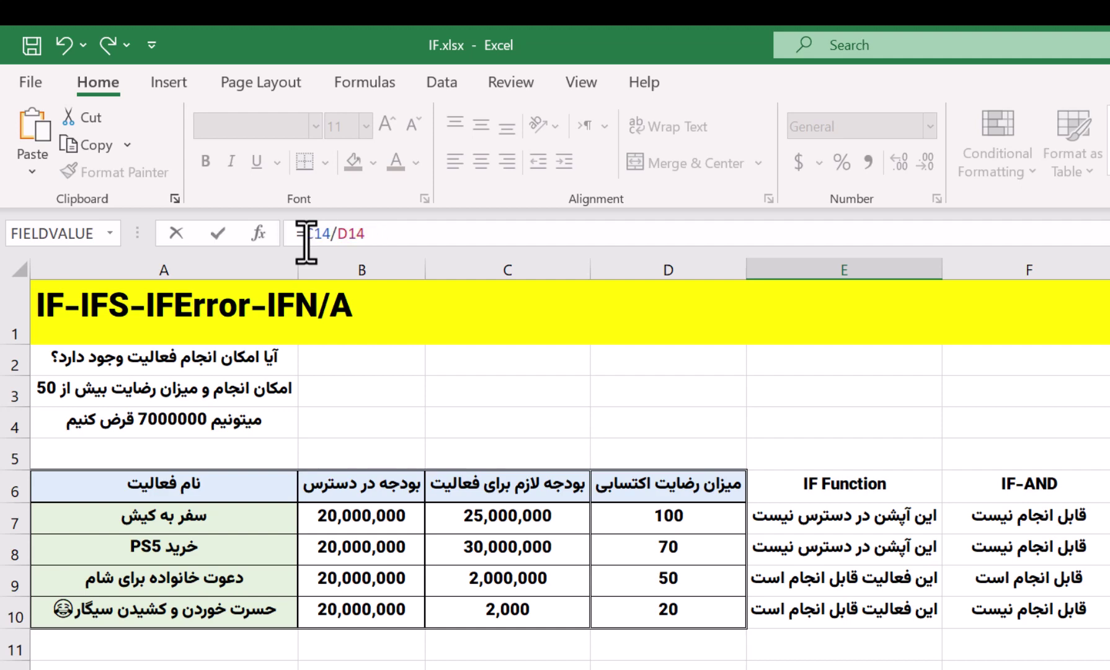
# Insert IFERROR before C14/D14 in E14's formula and open its function arguments.
pyautogui.write('if')
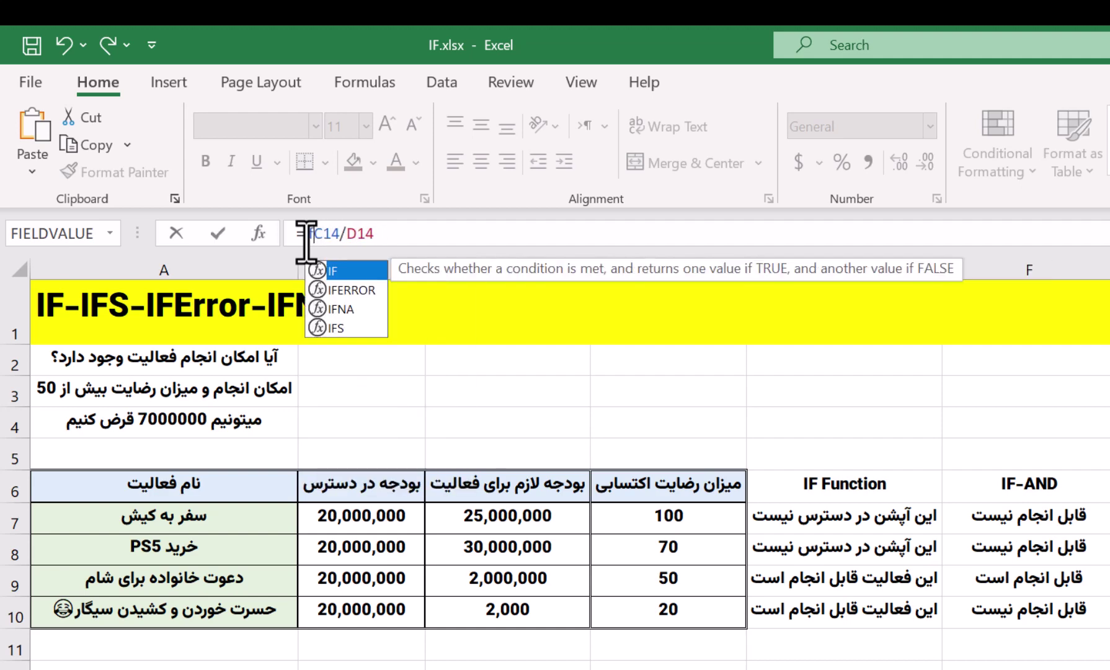
pyautogui.write('err')
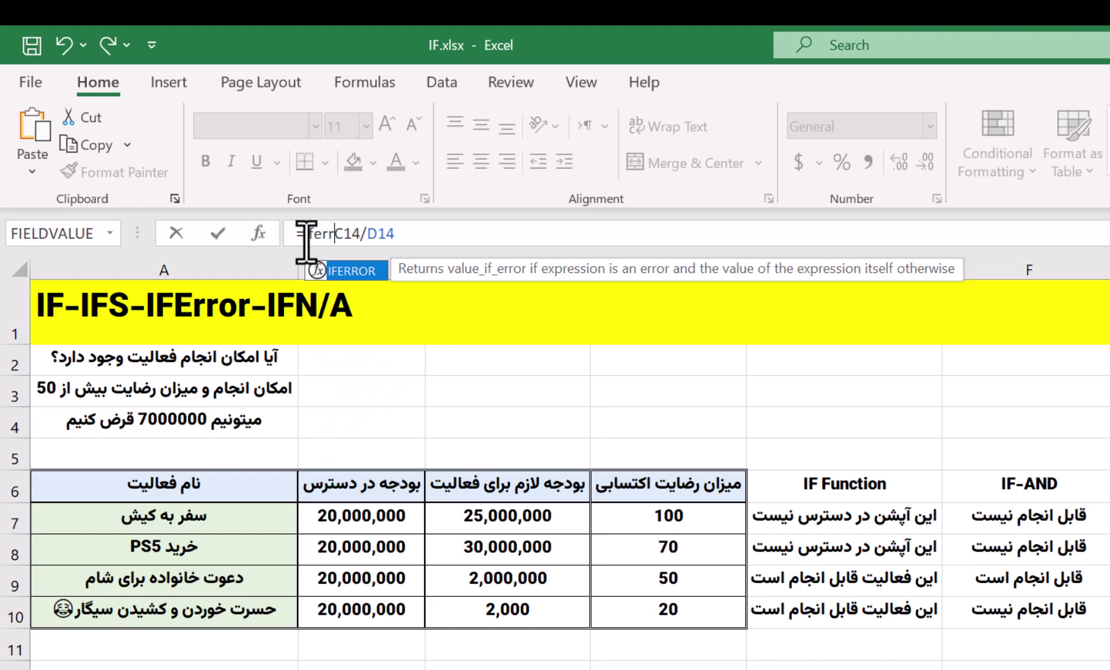
pyautogui.doubleClick(359, 271)
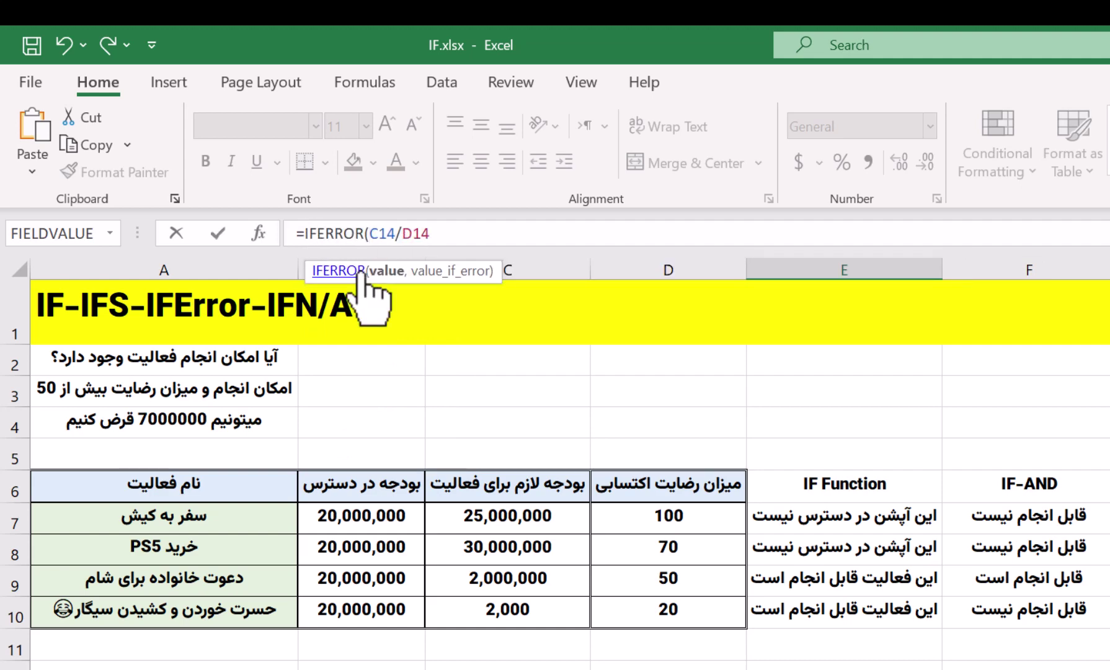
pyautogui.click(247, 229)
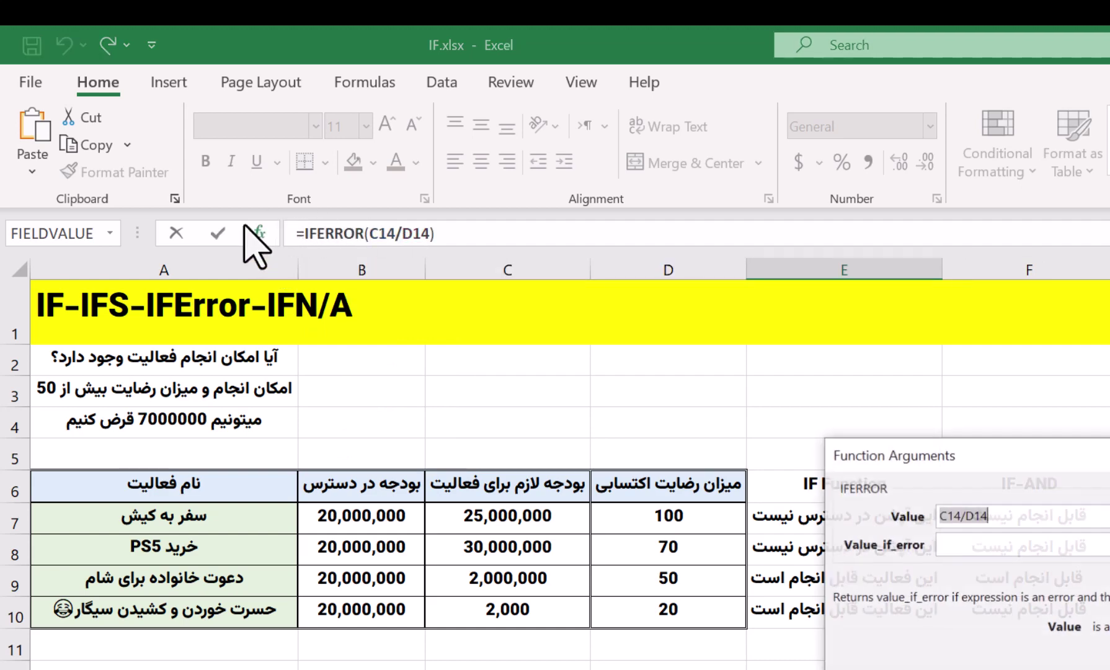
pyautogui.moveTo(993, 462); pyautogui.dragTo(695, 337)
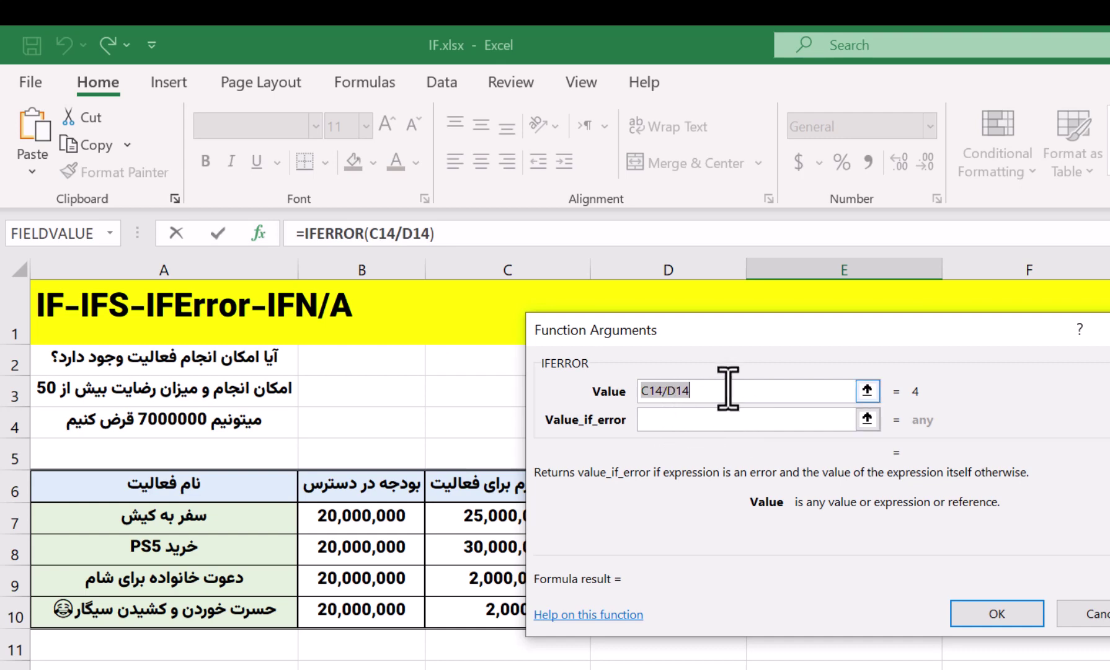
# Set E14's IFERROR fallback value to "قابل انجام نیست" and apply the formula.
pyautogui.click(745, 426)
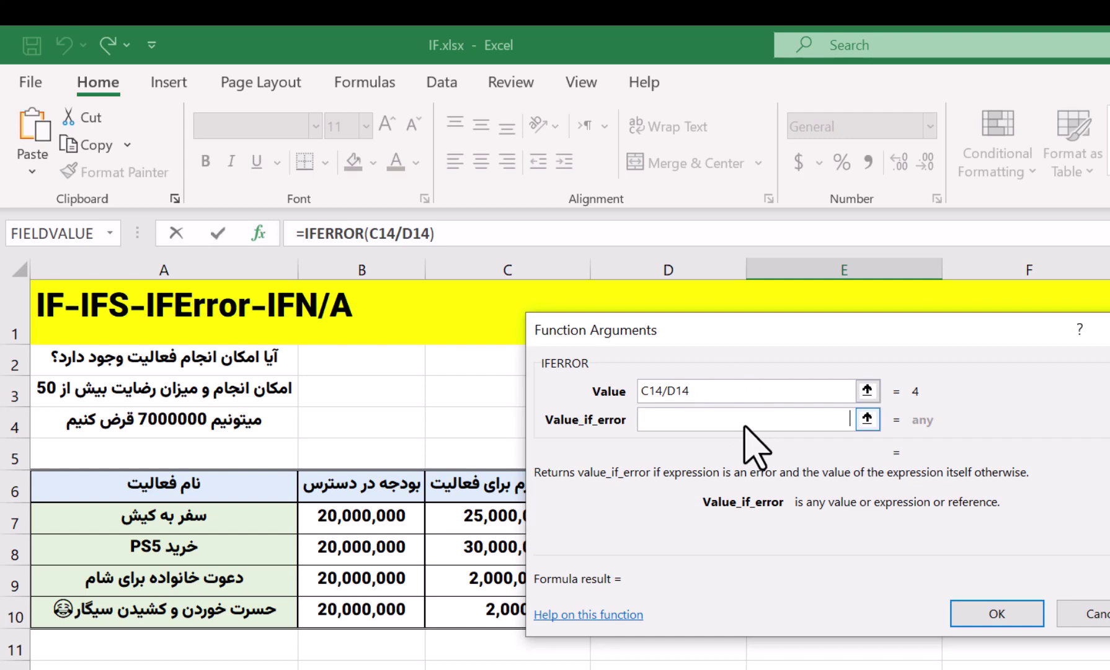
pyautogui.write('قابل')
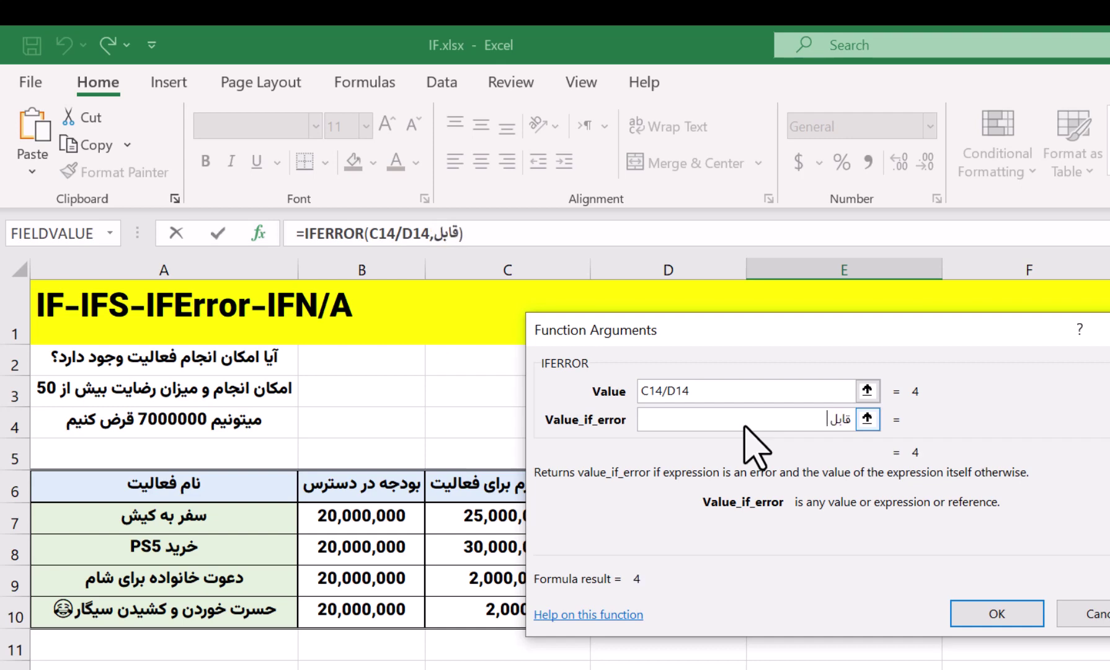
pyautogui.write(' انجام نیست')
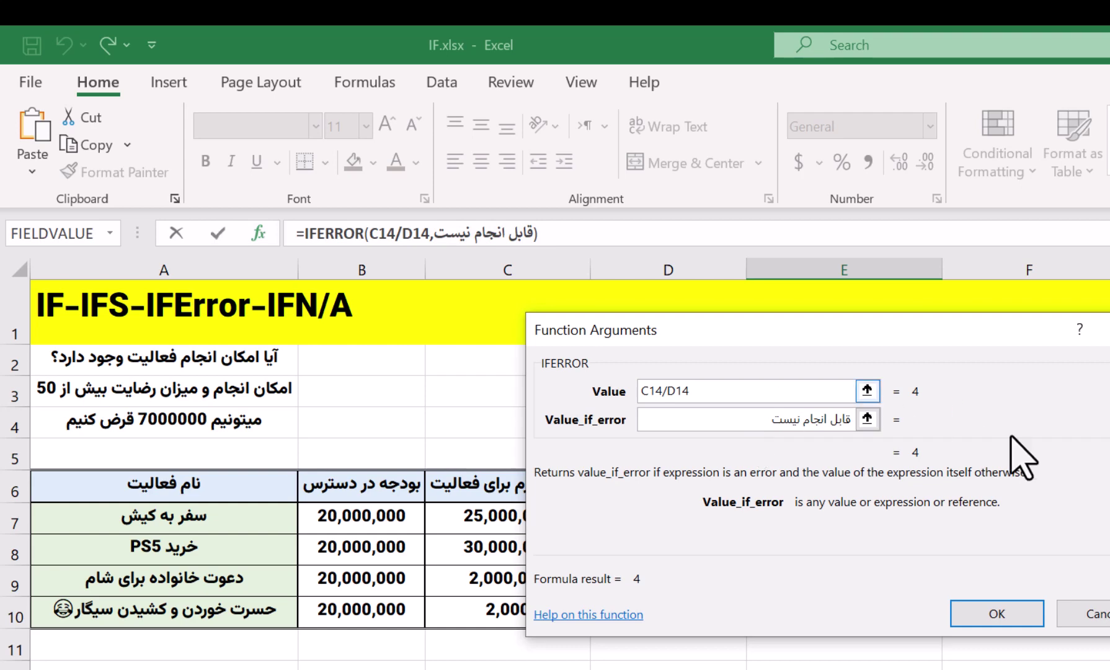
pyautogui.click(1006, 613)
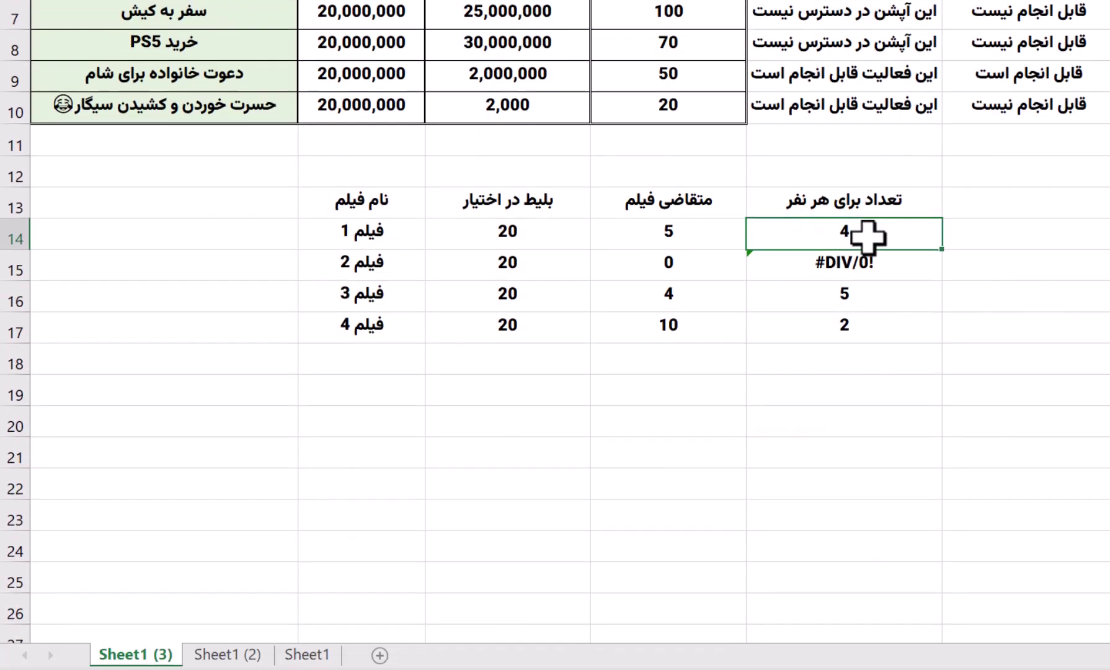
# Fill the IFERROR formula from E14 down through E17 and compare film 2's requester count with its per-person result.
pyautogui.hotkey('shift', 'Down')
pyautogui.hotkey('shift', 'Down')
pyautogui.hotkey('shift', 'Down')
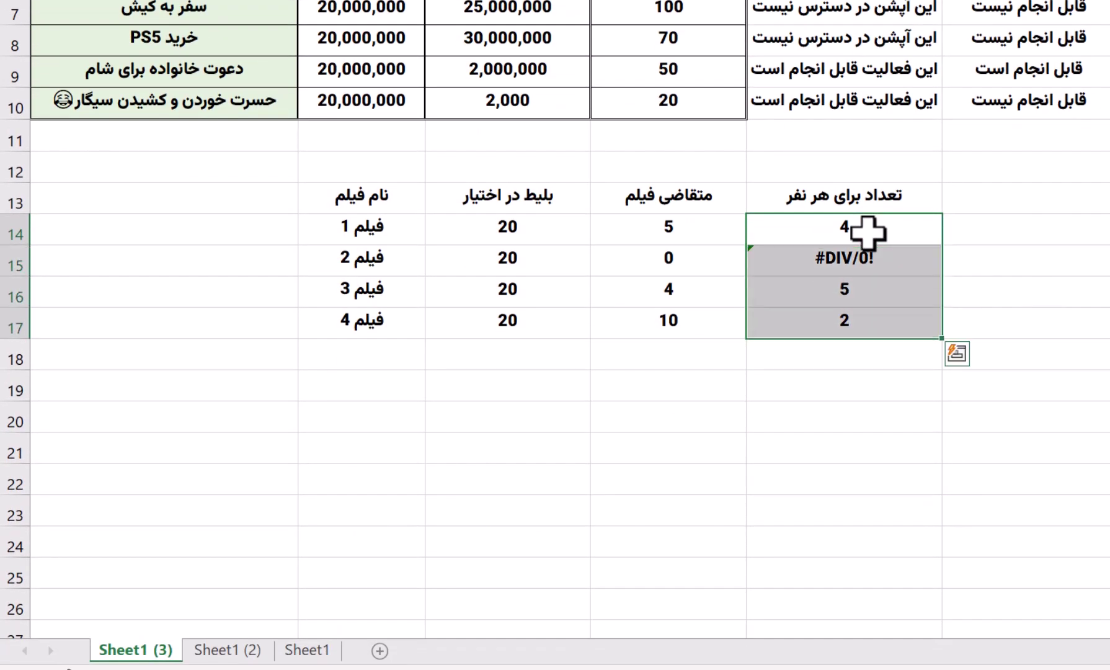
pyautogui.hotkey('ctrl', 'd')
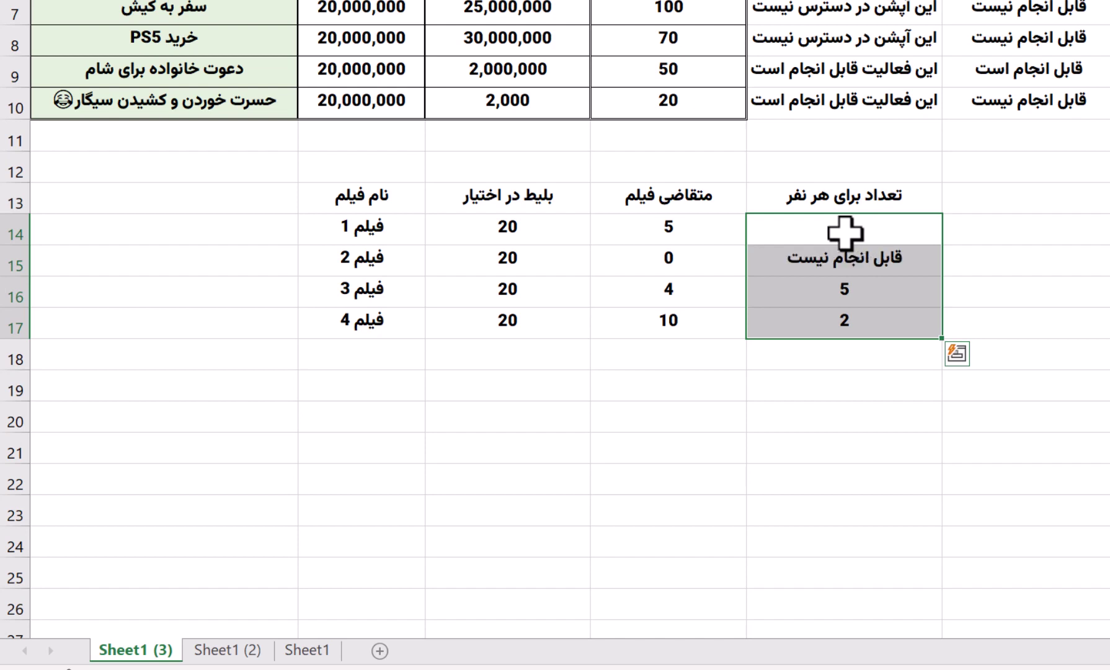
pyautogui.click(821, 385)
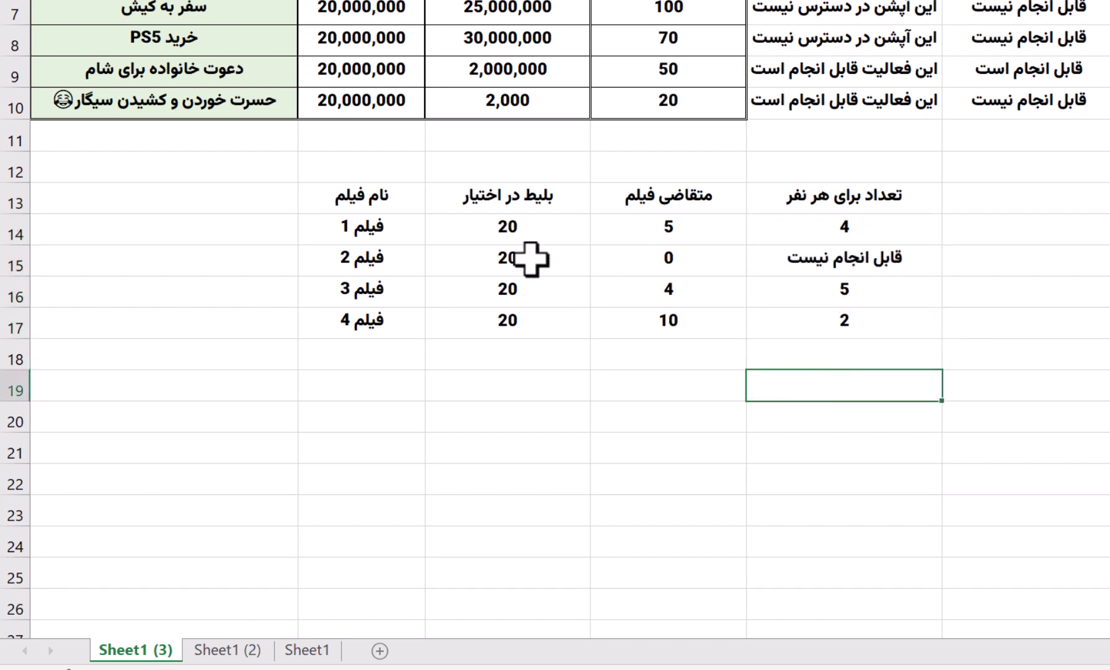
pyautogui.click(675, 250)
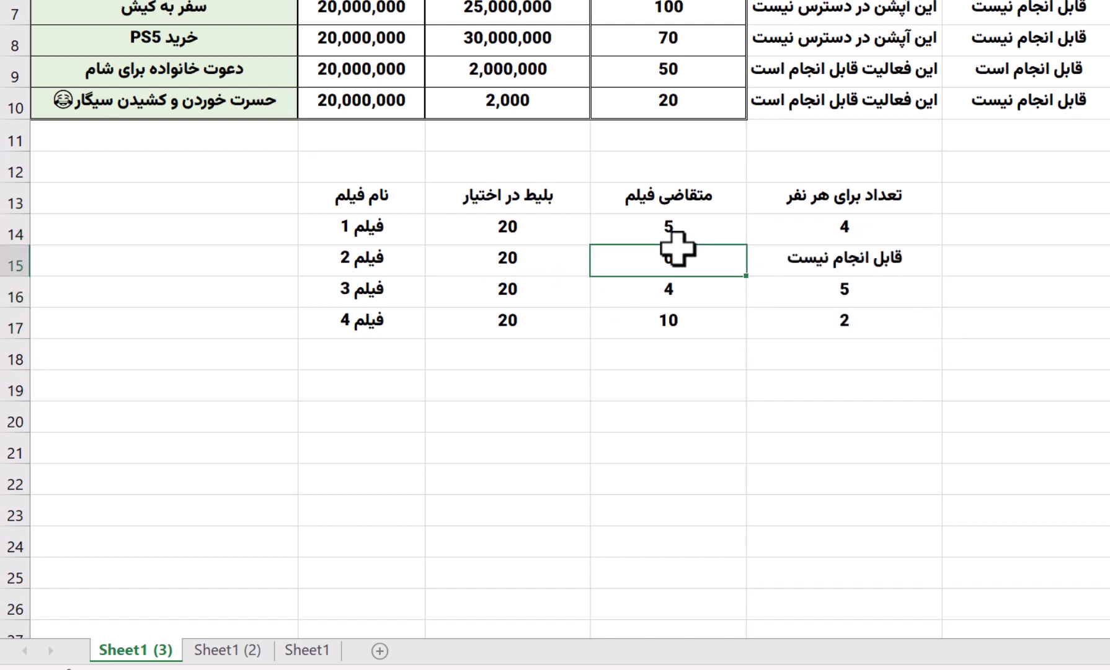
pyautogui.click(526, 273)
pyautogui.click(676, 285)
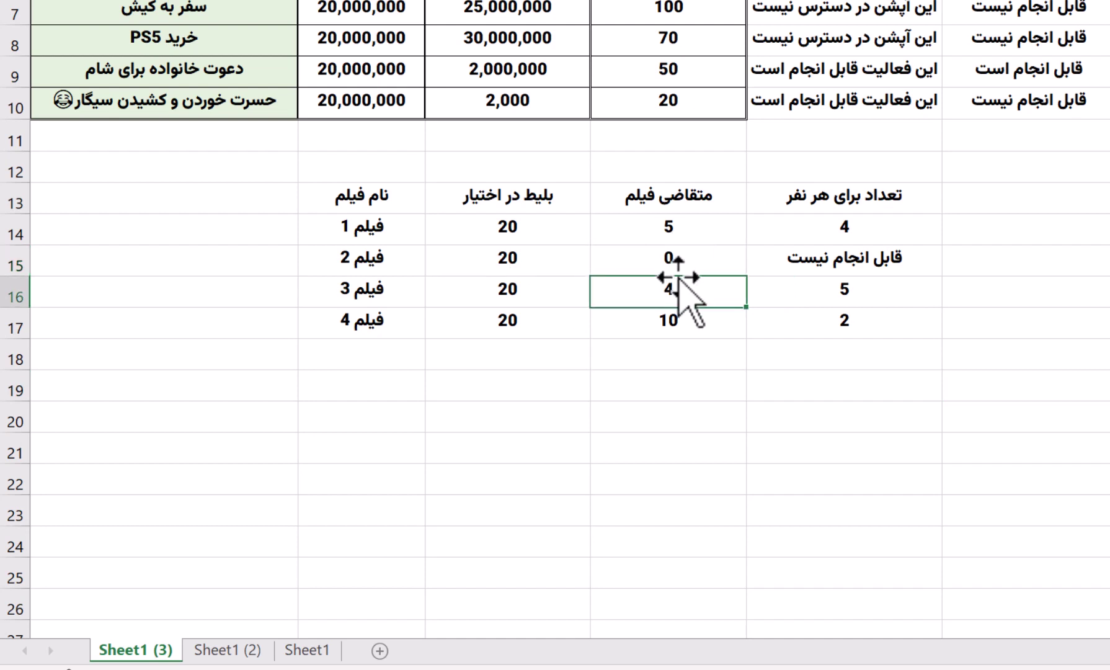
pyautogui.click(684, 264)
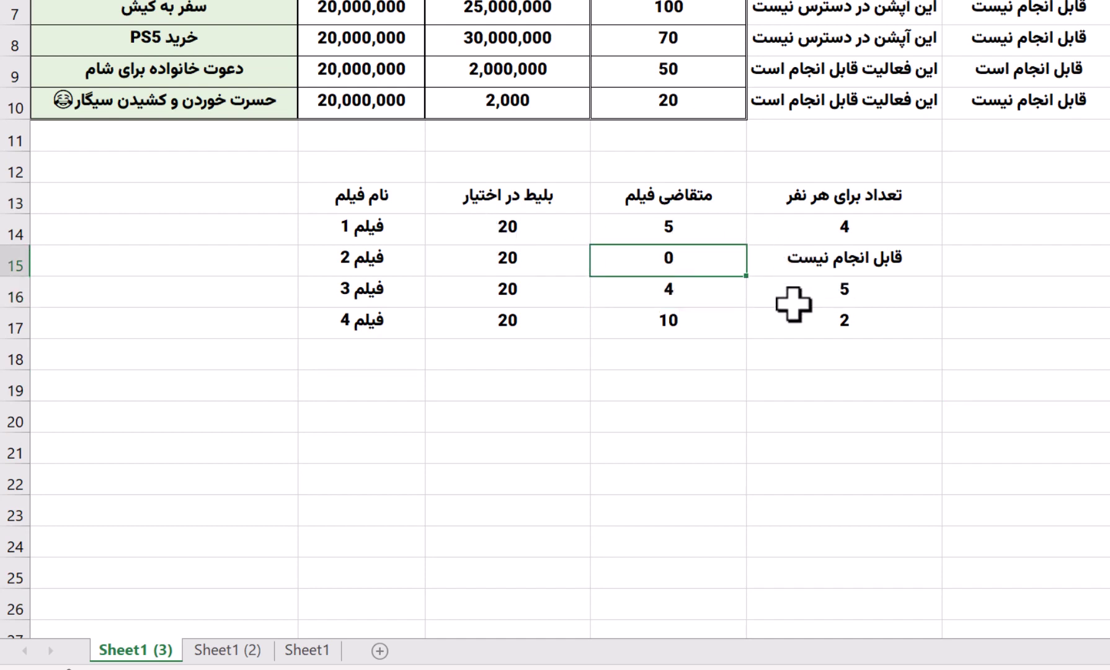
pyautogui.click(788, 257)
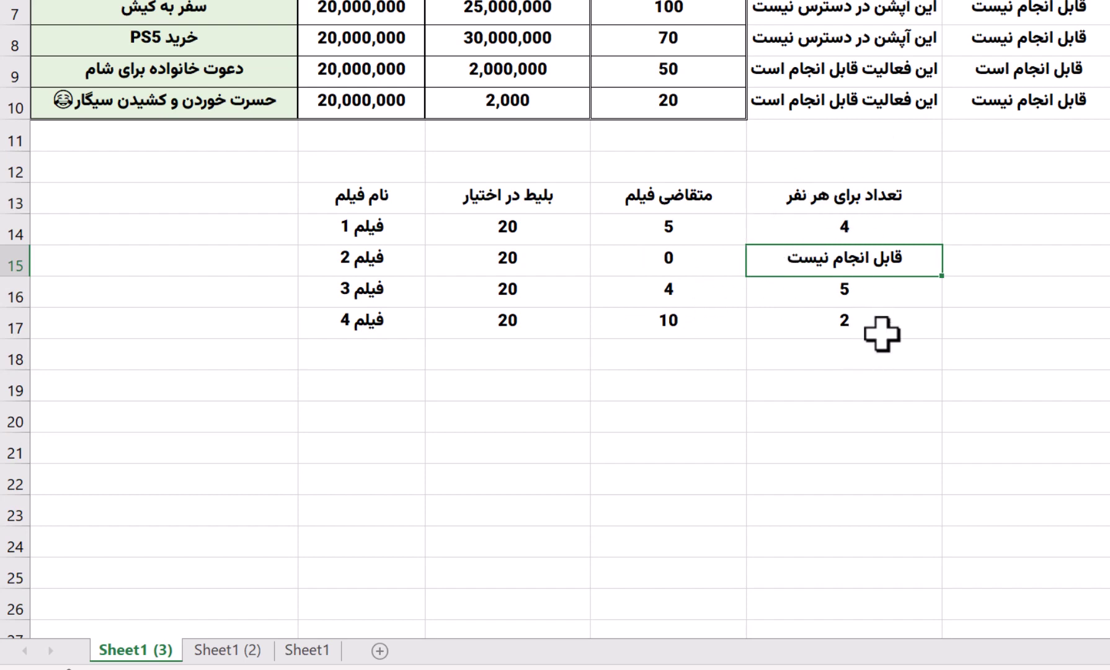
# Enter =VLOOKUP(F12,B13:E17,3,false) in F13 to look up the film named in F12 and return its requester count.
pyautogui.click(1060, 201)
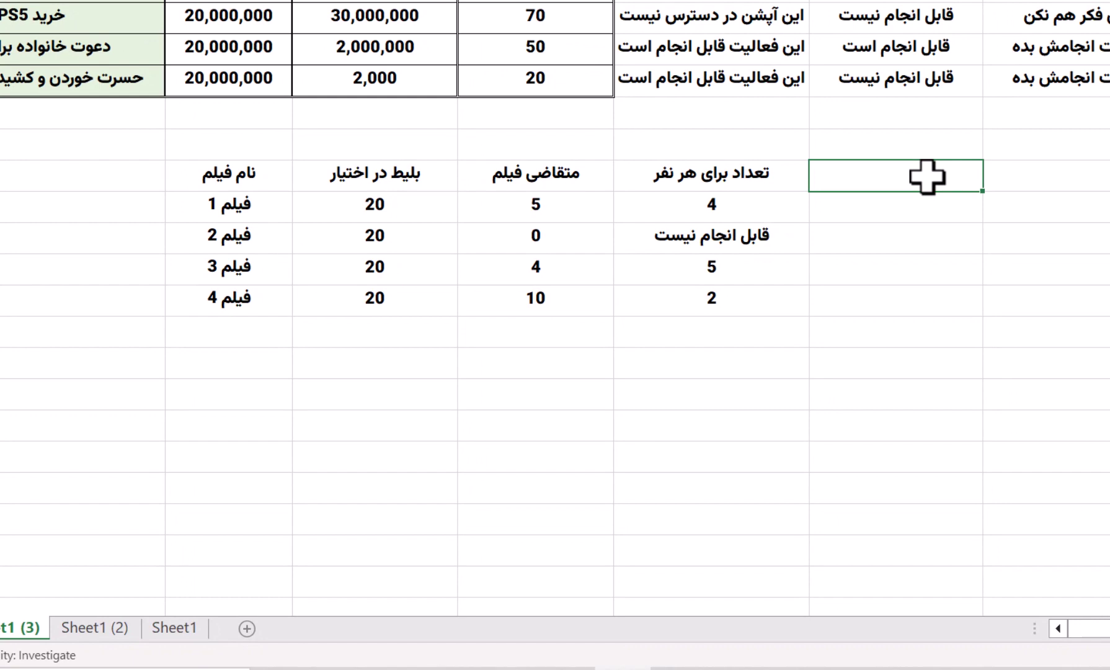
pyautogui.write('=vloo')
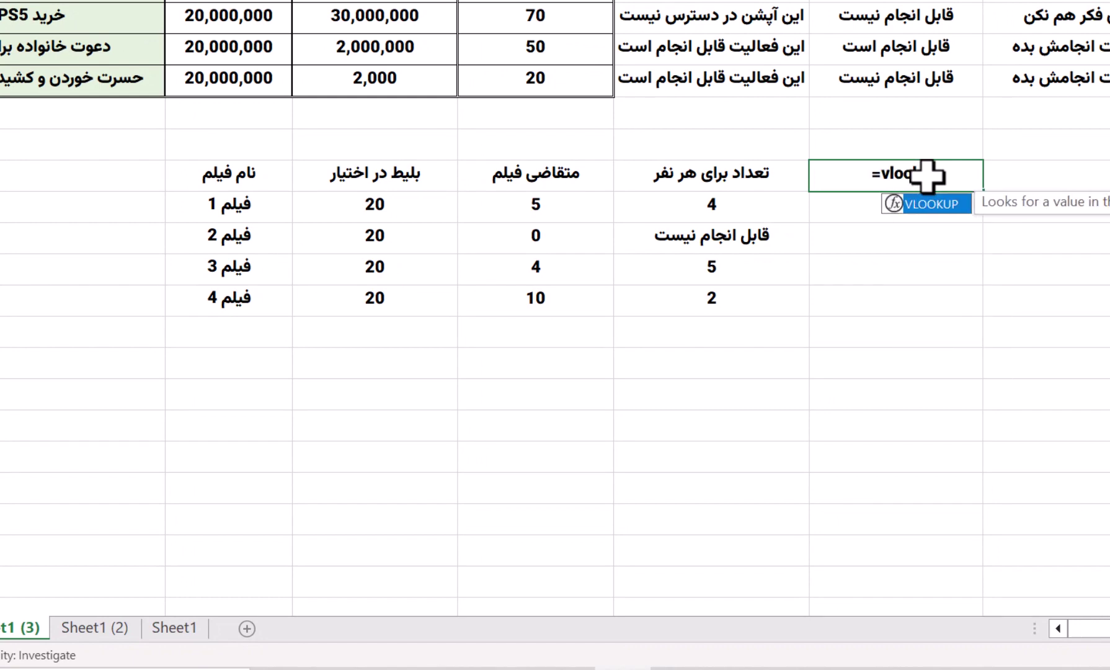
pyautogui.write('kup')
pyautogui.doubleClick(921, 206)
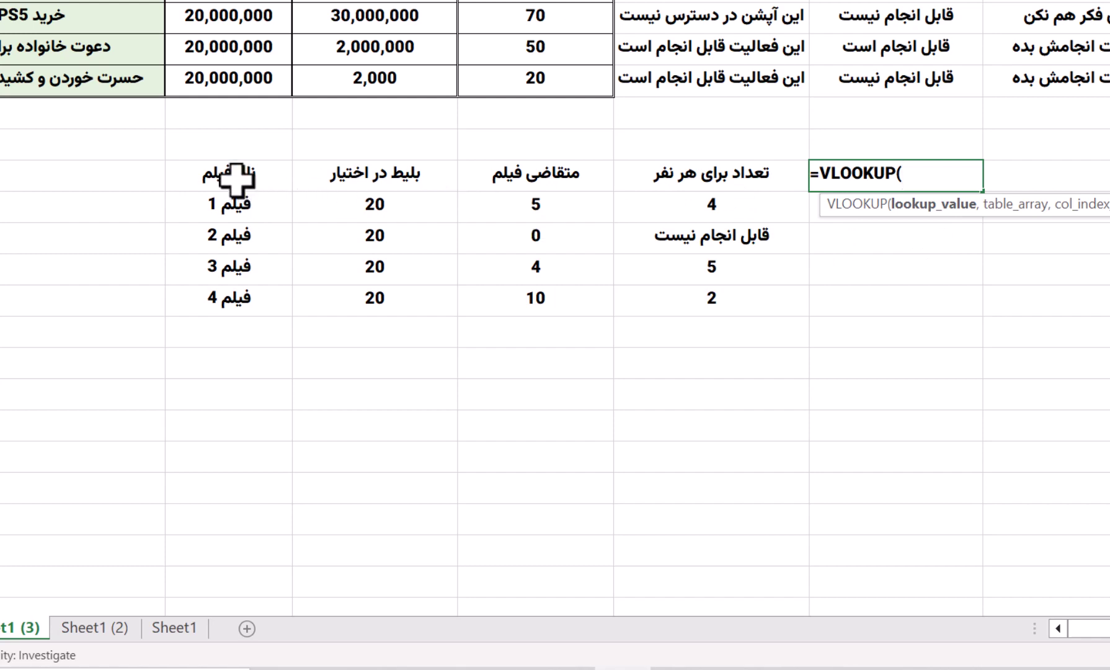
pyautogui.click(860, 145)
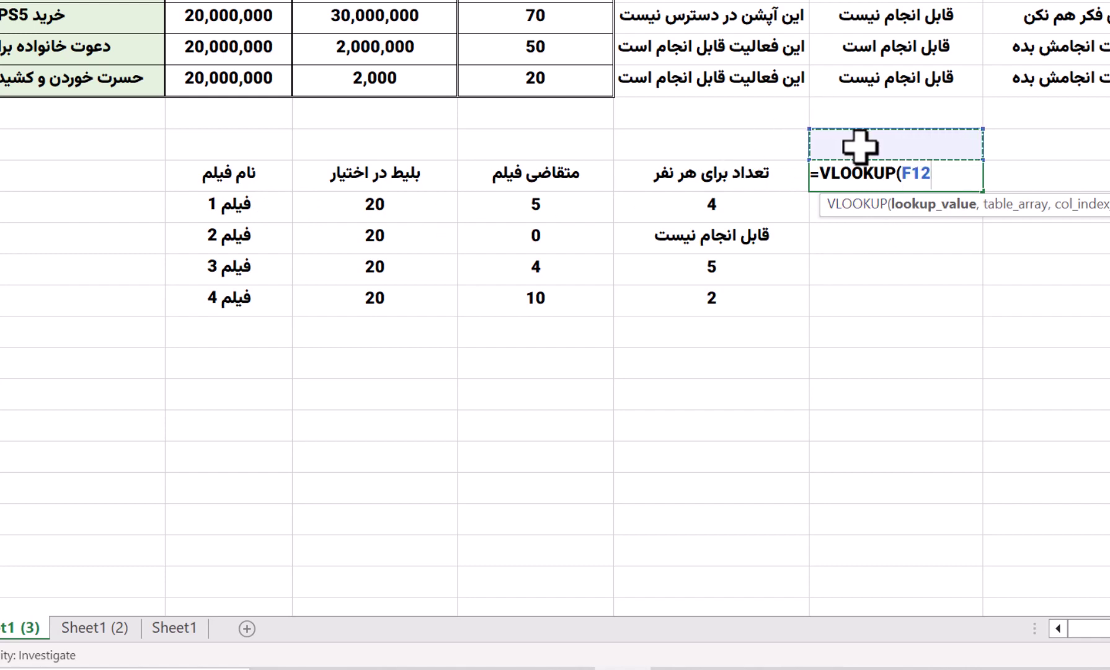
pyautogui.write(',')
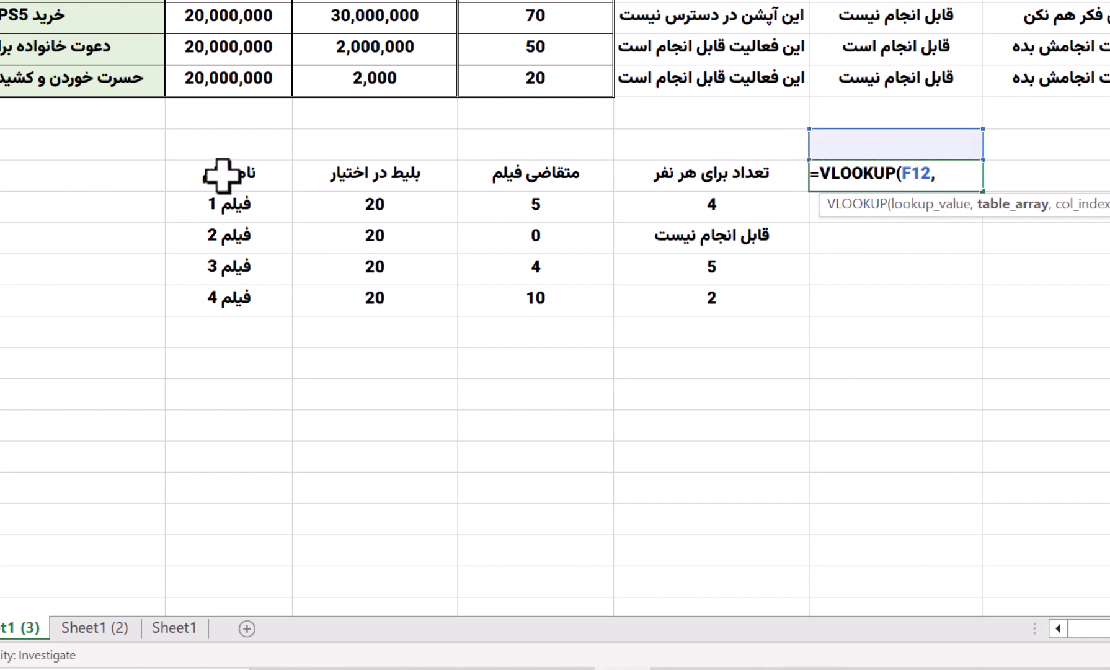
pyautogui.moveTo(222, 176); pyautogui.dragTo(674, 293)
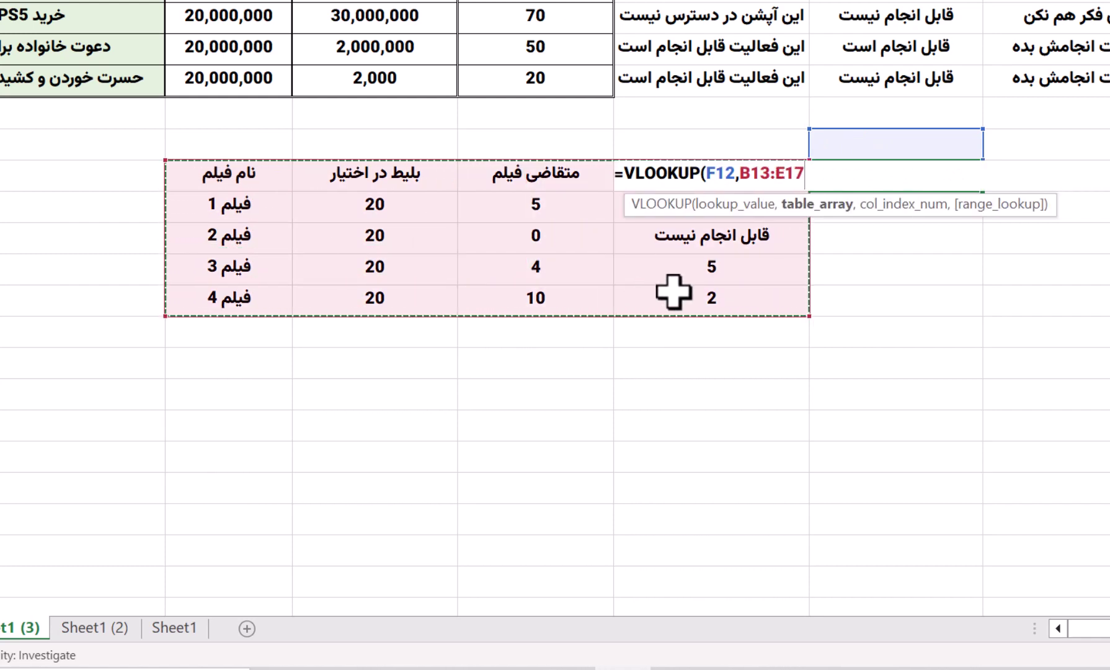
pyautogui.write(',')
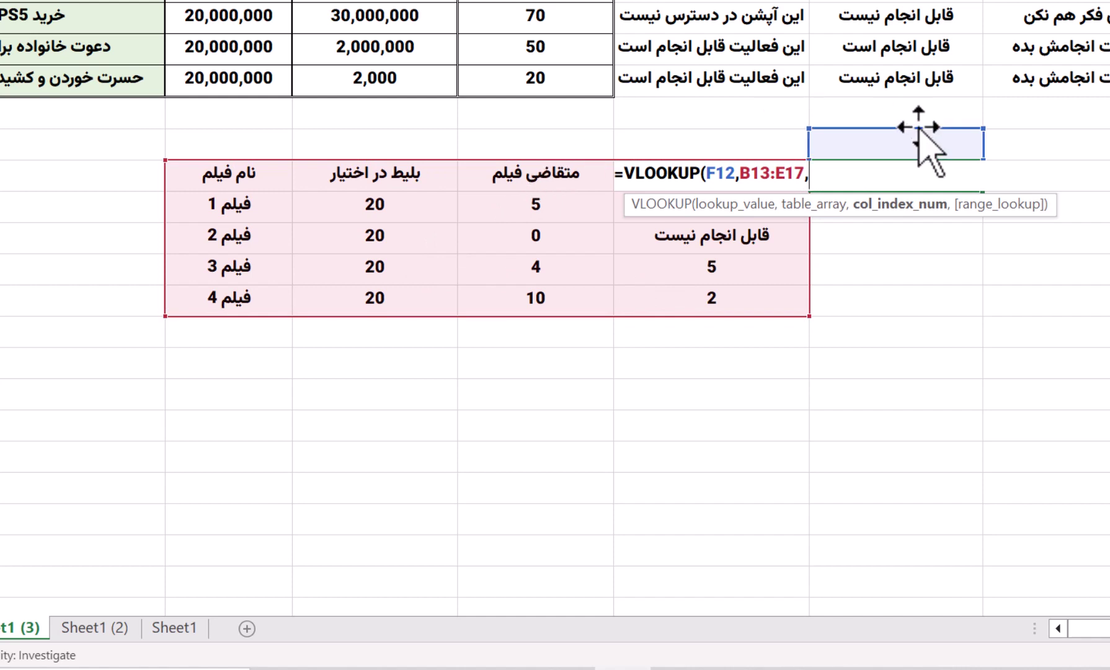
pyautogui.write('3,')
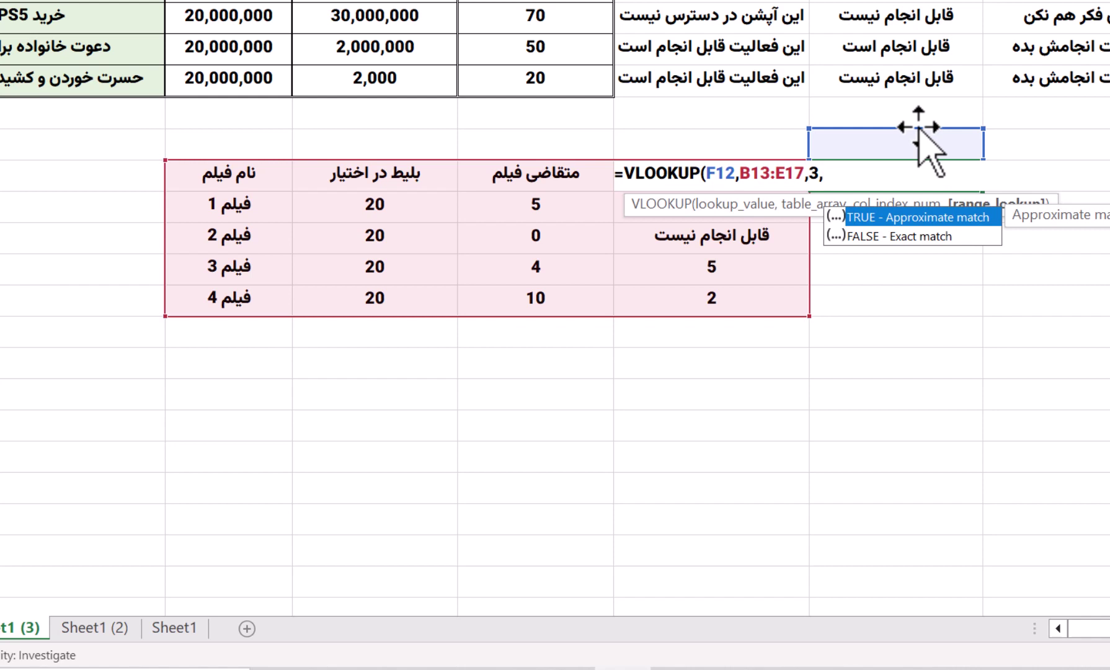
pyautogui.write('false)')
pyautogui.press('Return')
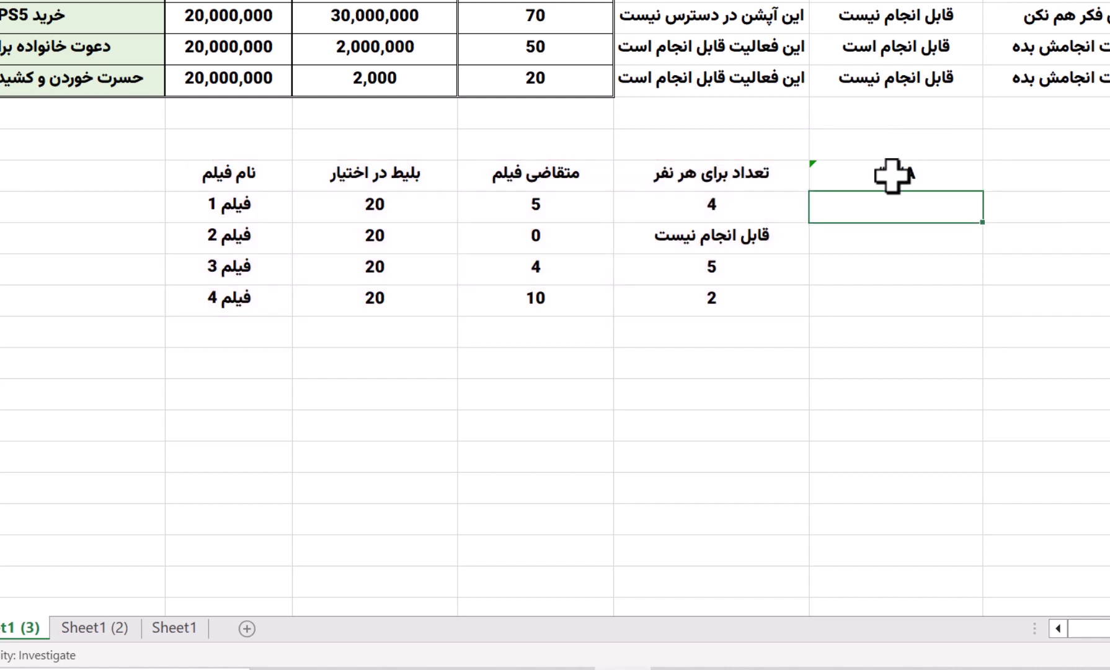
# Enter 7 in F12 as the lookup value for the VLOOKUP formula.
pyautogui.press('Up')
pyautogui.press('Up')
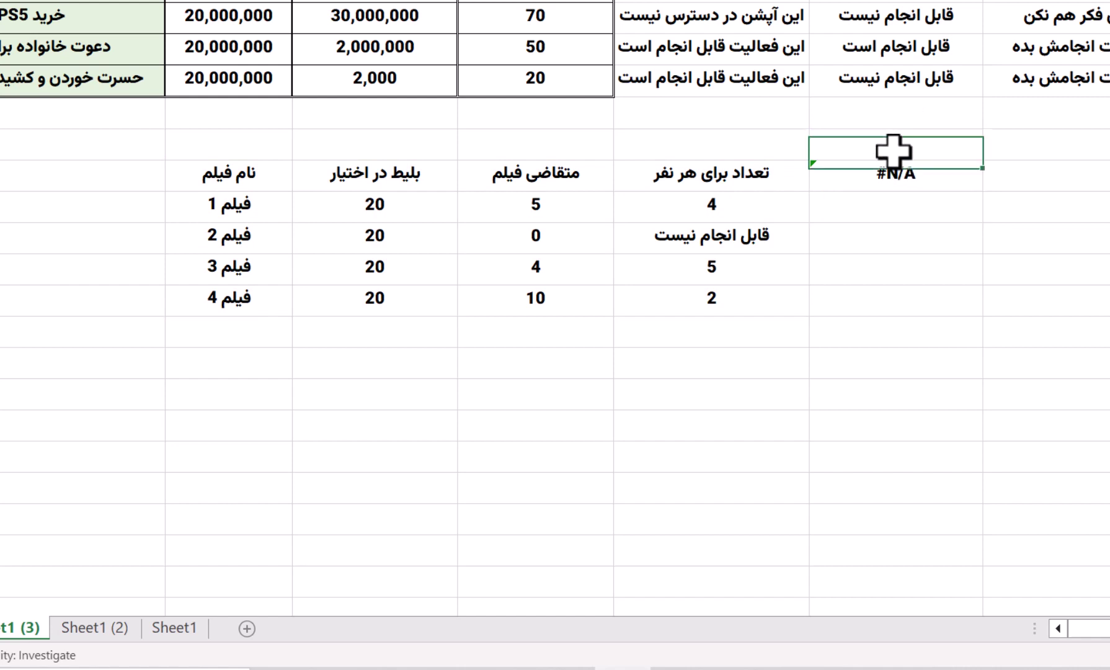
pyautogui.click(891, 168)
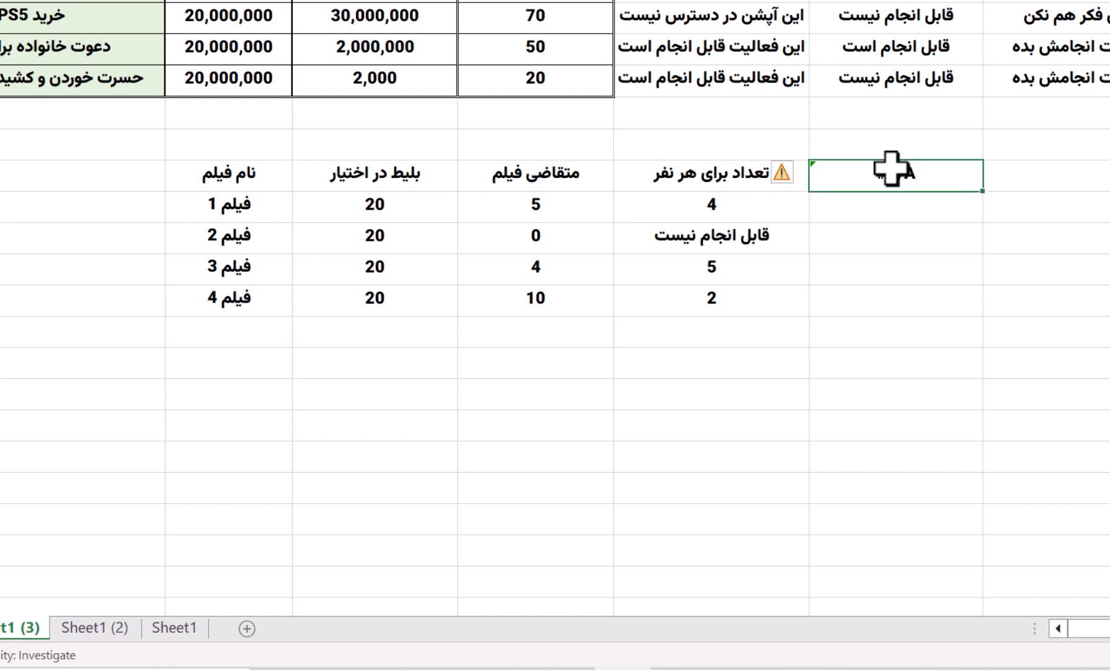
pyautogui.click(885, 125)
pyautogui.click(892, 145)
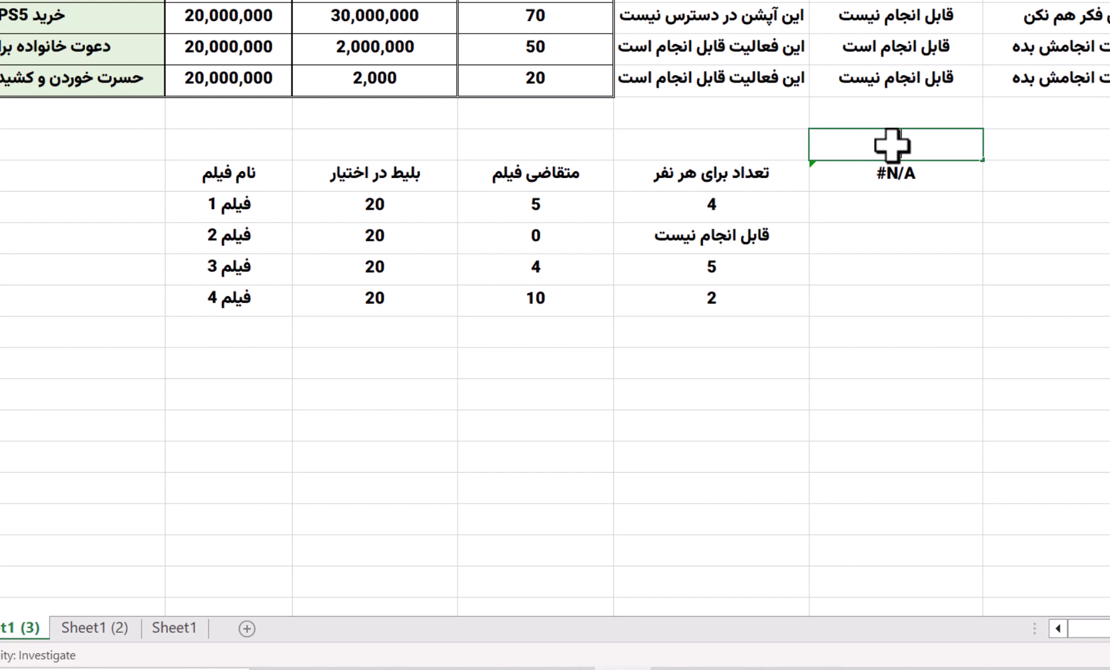
pyautogui.press('Down')
pyautogui.click(892, 145)
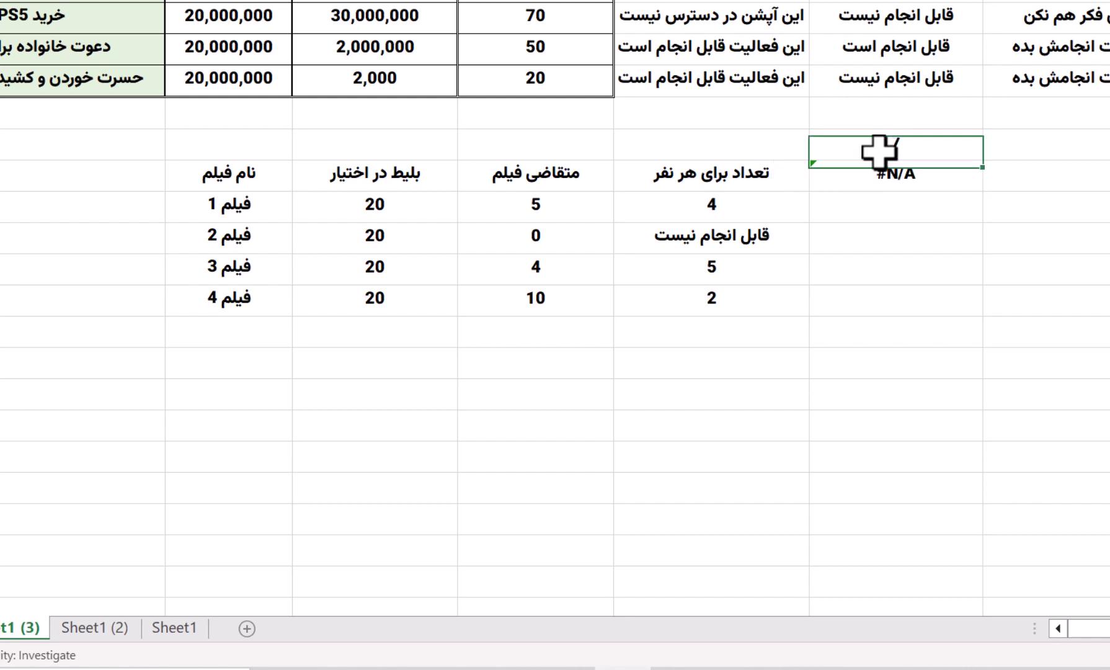
pyautogui.write('7')
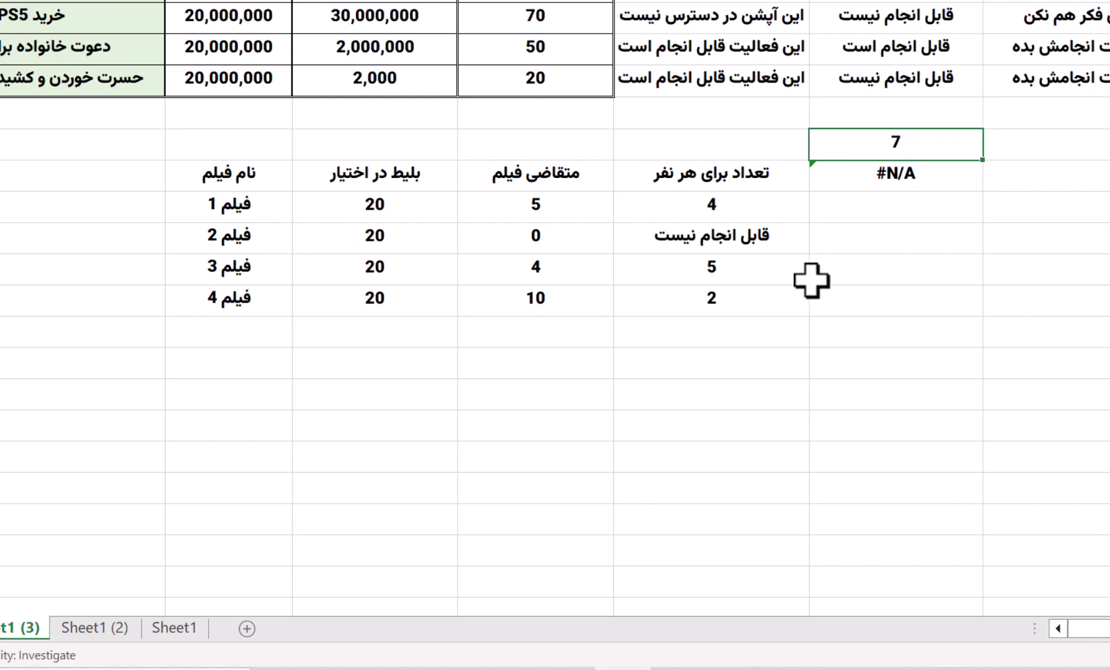
pyautogui.click(881, 176)
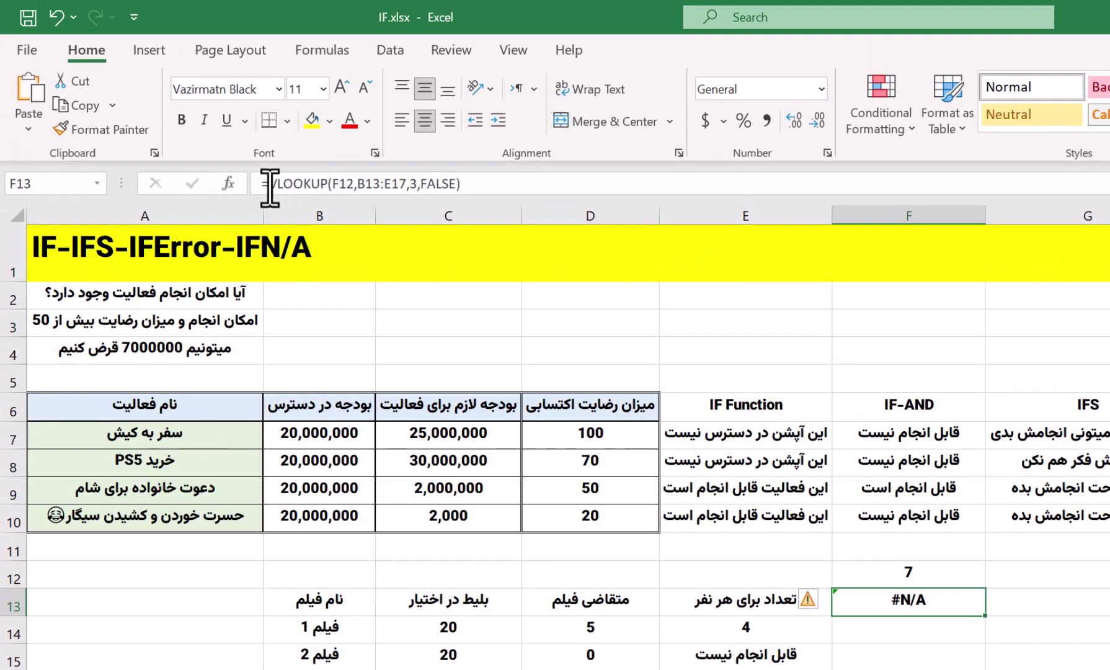
pyautogui.click(270, 186)
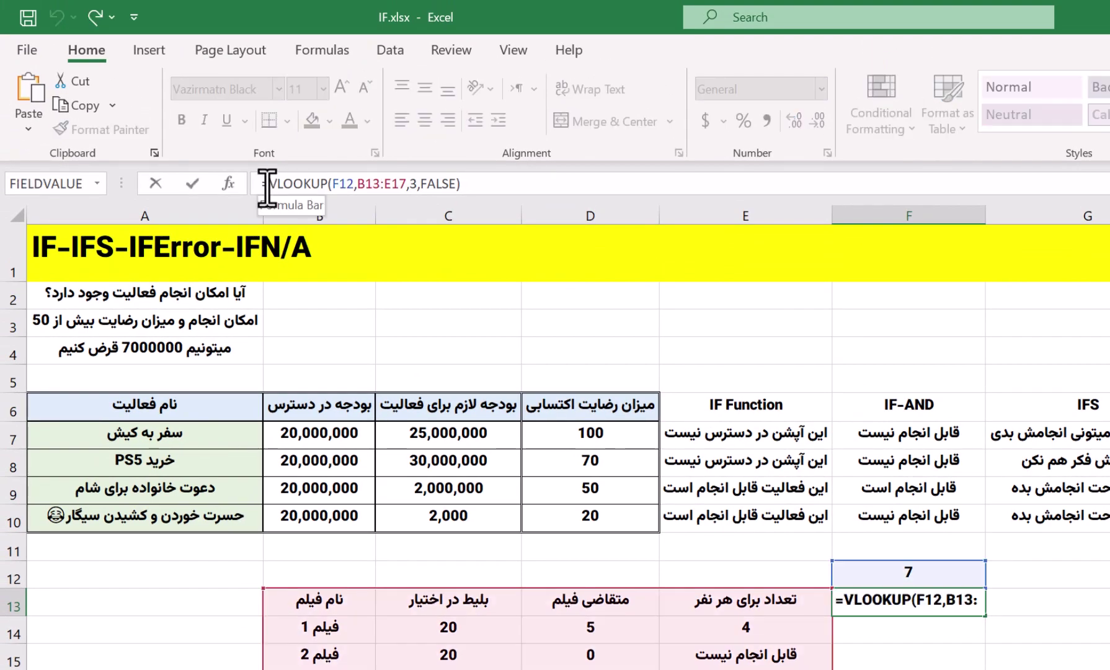
pyautogui.write('if')
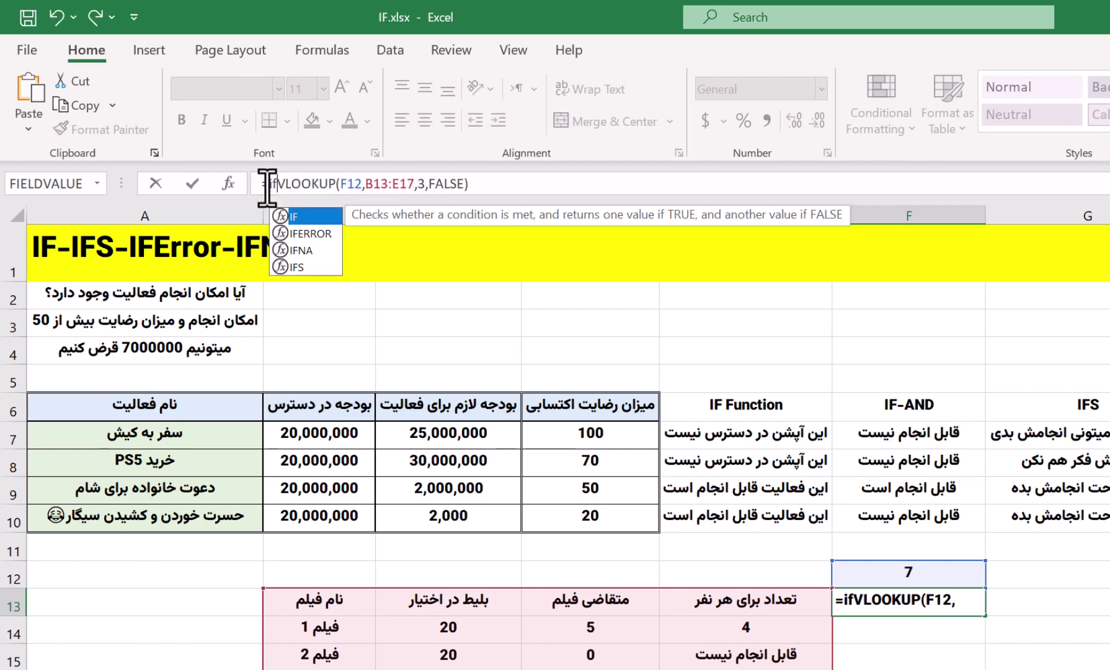
pyautogui.doubleClick(303, 250)
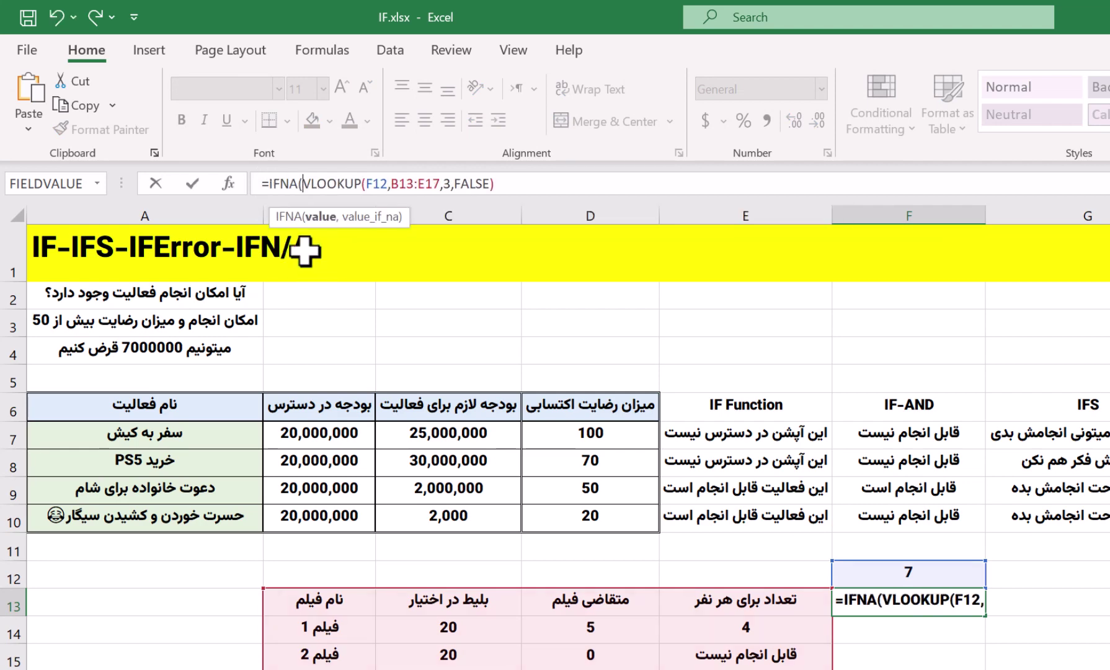
pyautogui.click(227, 183)
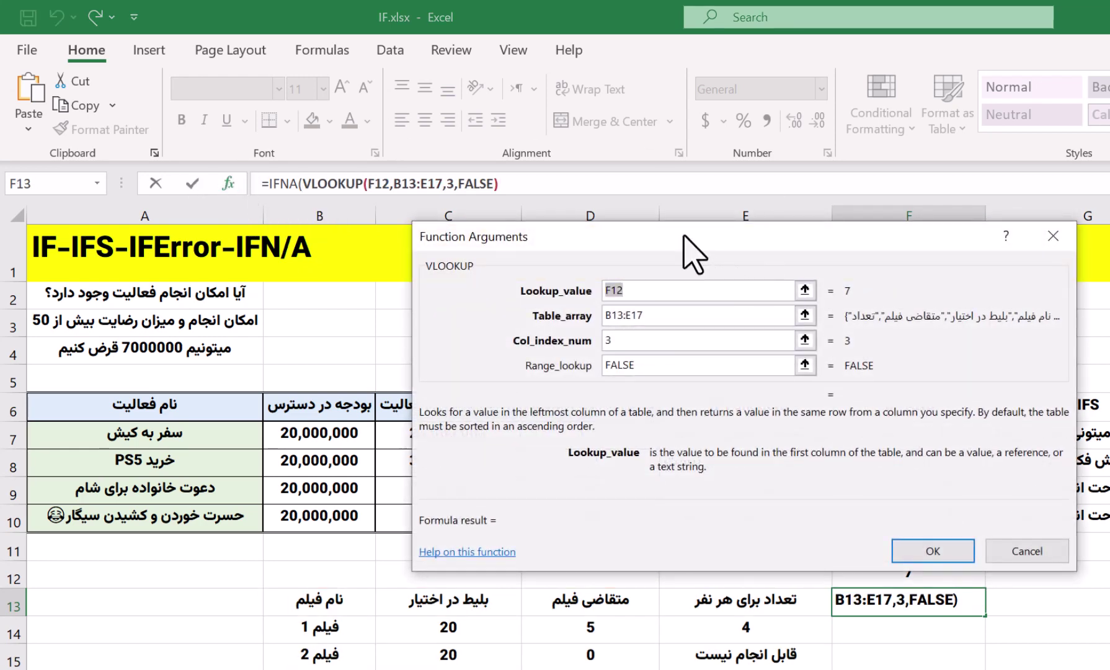
pyautogui.moveTo(689, 249); pyautogui.dragTo(1109, 287)
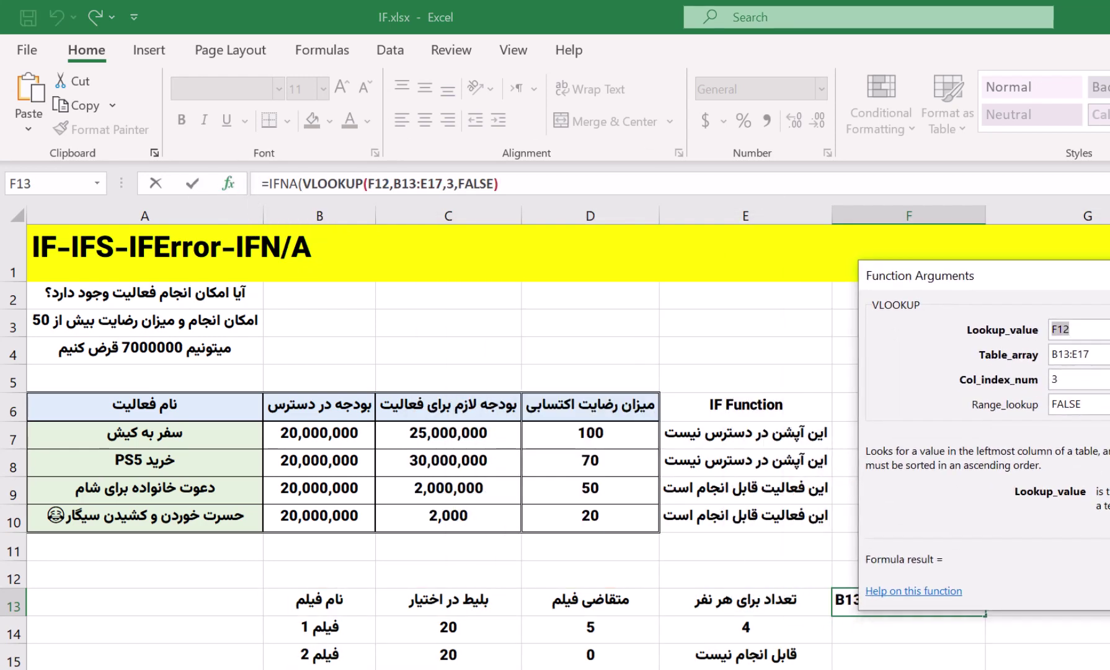
pyautogui.press('Escape')
# Wrap F13's VLOOKUP formula in IFNA with the fallback text "همچین دیتایی وجود ندارد".
pyautogui.click(270, 191)
pyautogui.write('ifna')
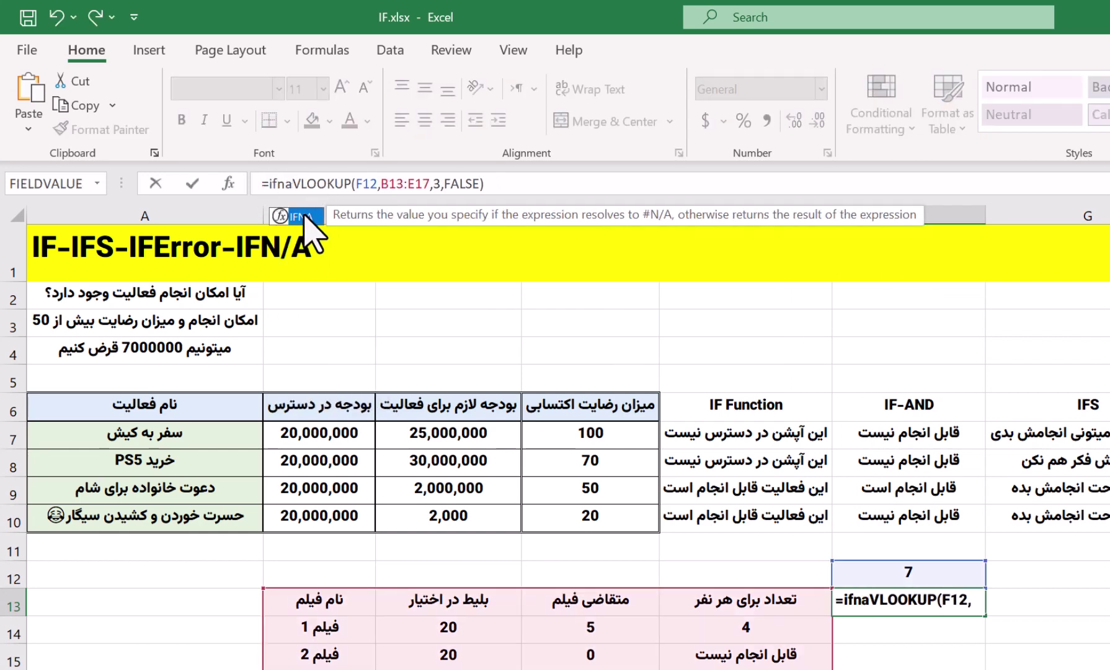
pyautogui.doubleClick(305, 217)
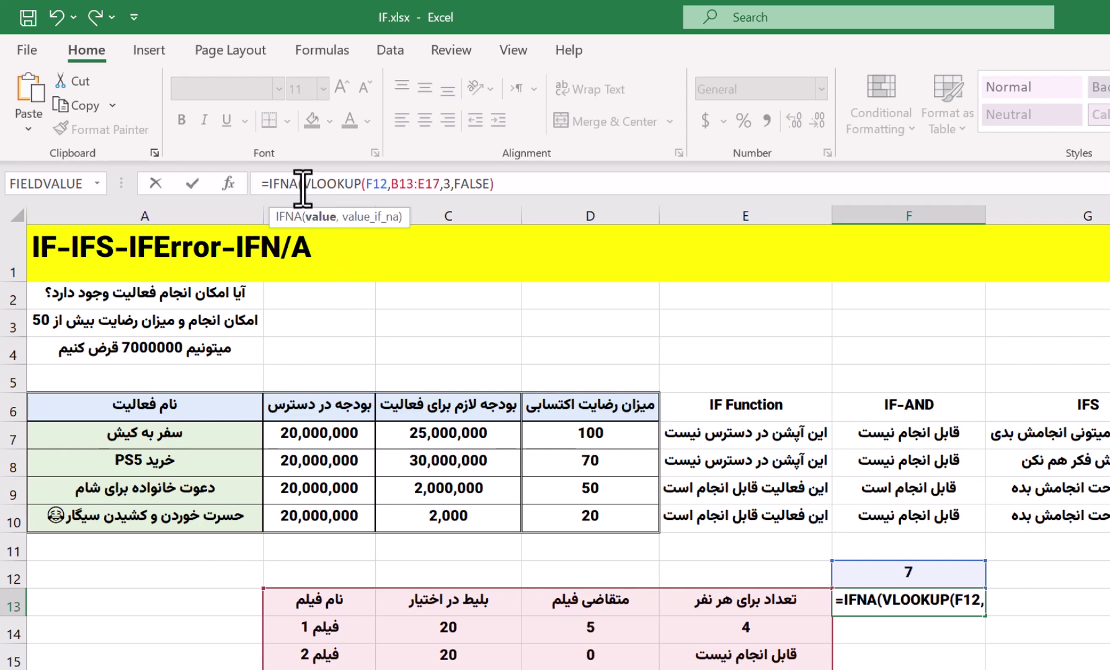
pyautogui.click(499, 184)
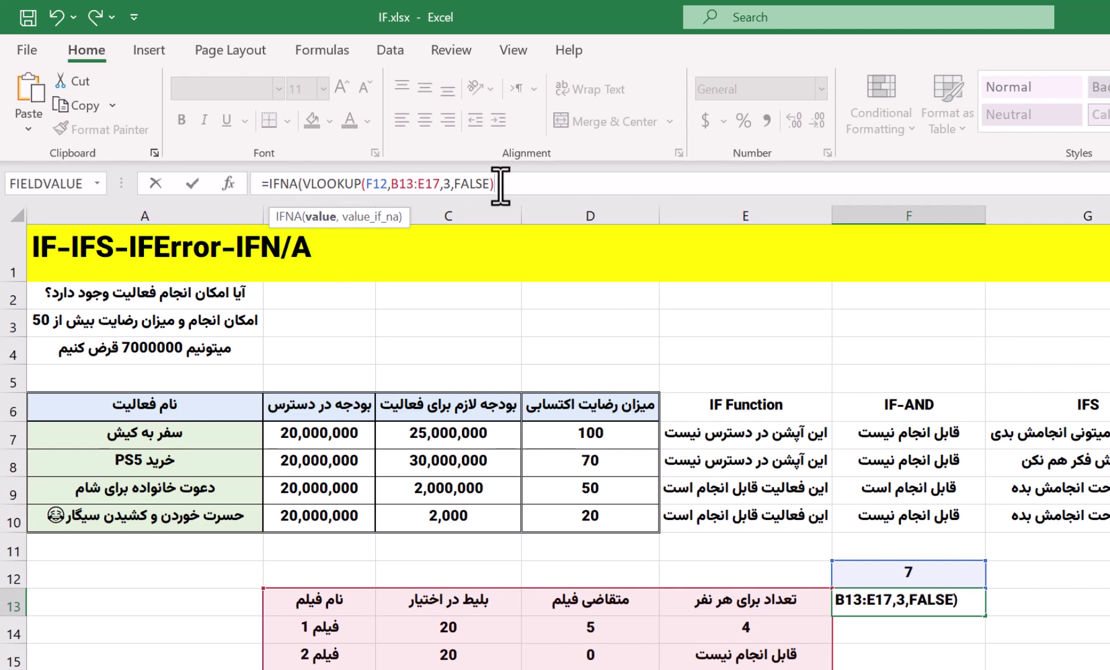
pyautogui.write(',')
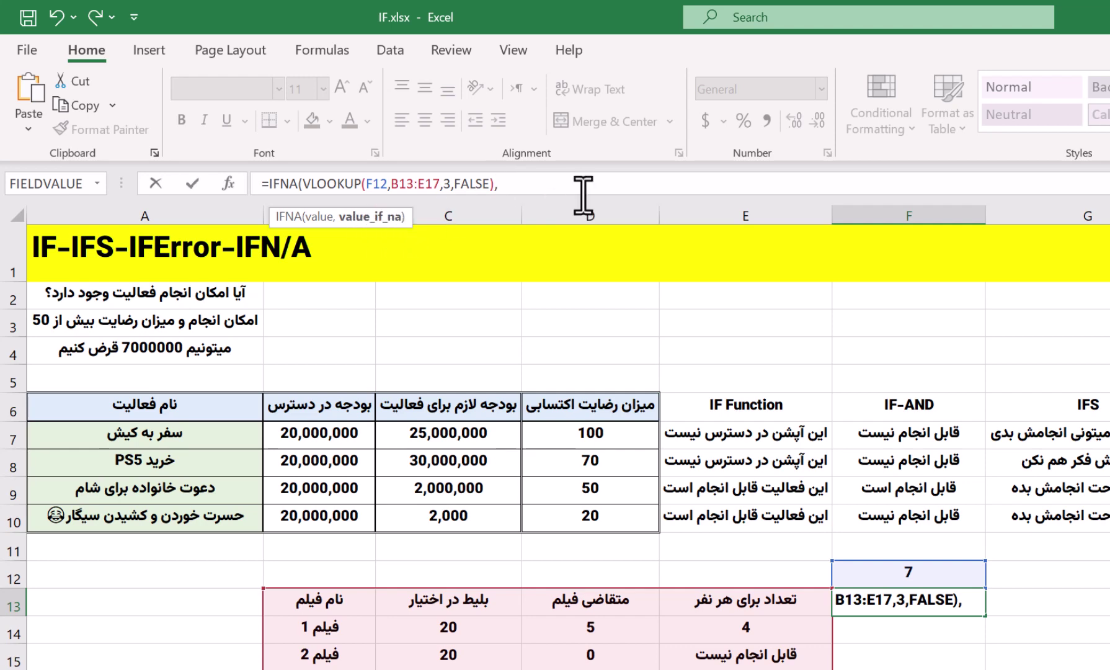
pyautogui.write('"همچین')
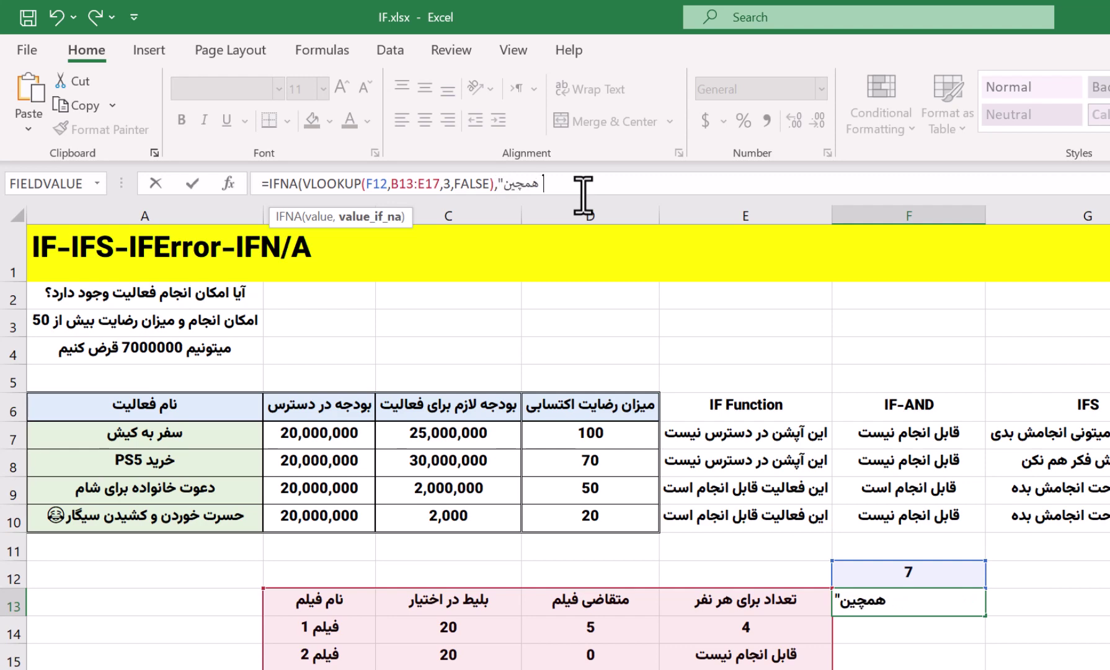
pyautogui.write(' دیت')
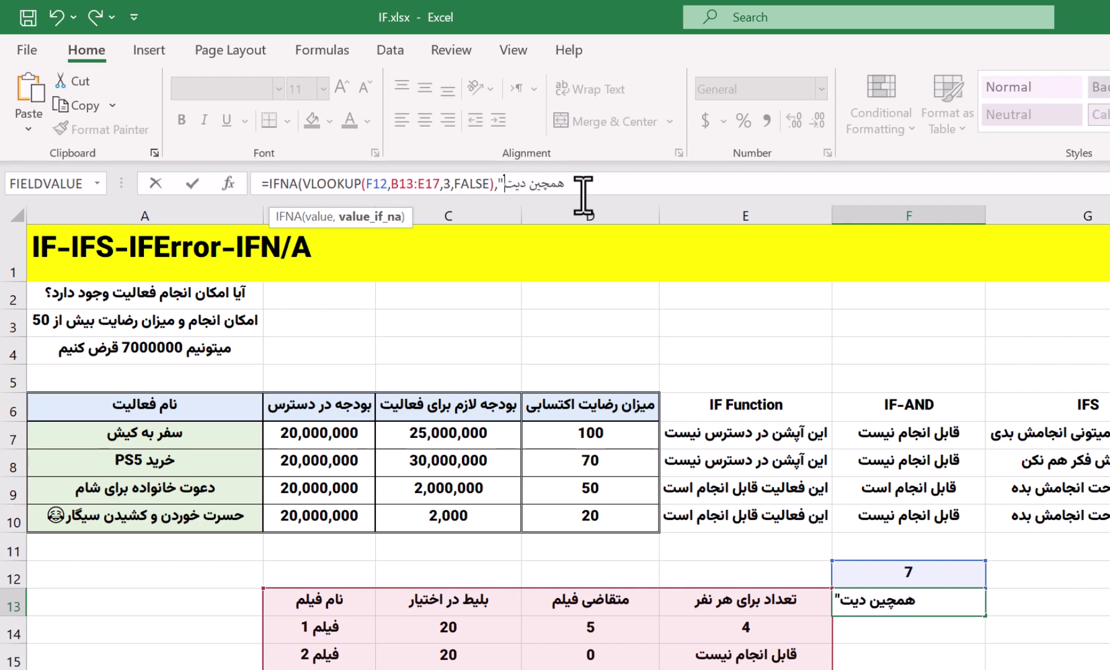
pyautogui.write('ایی وجود ')
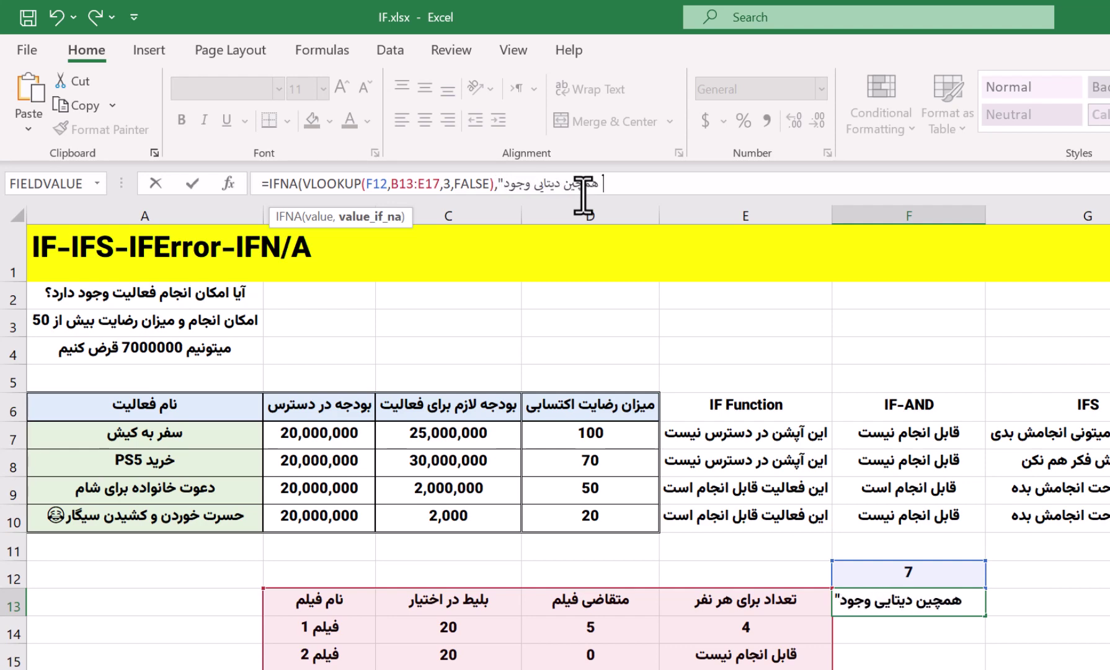
pyautogui.write('ندارد"')
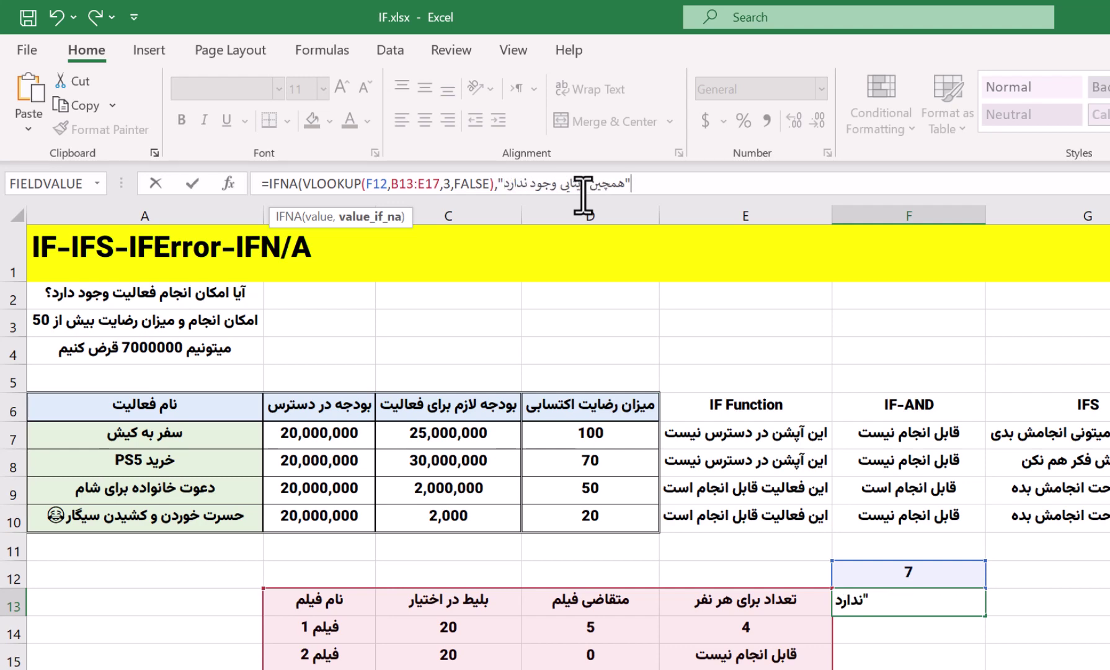
pyautogui.write(')')
pyautogui.press('Return')
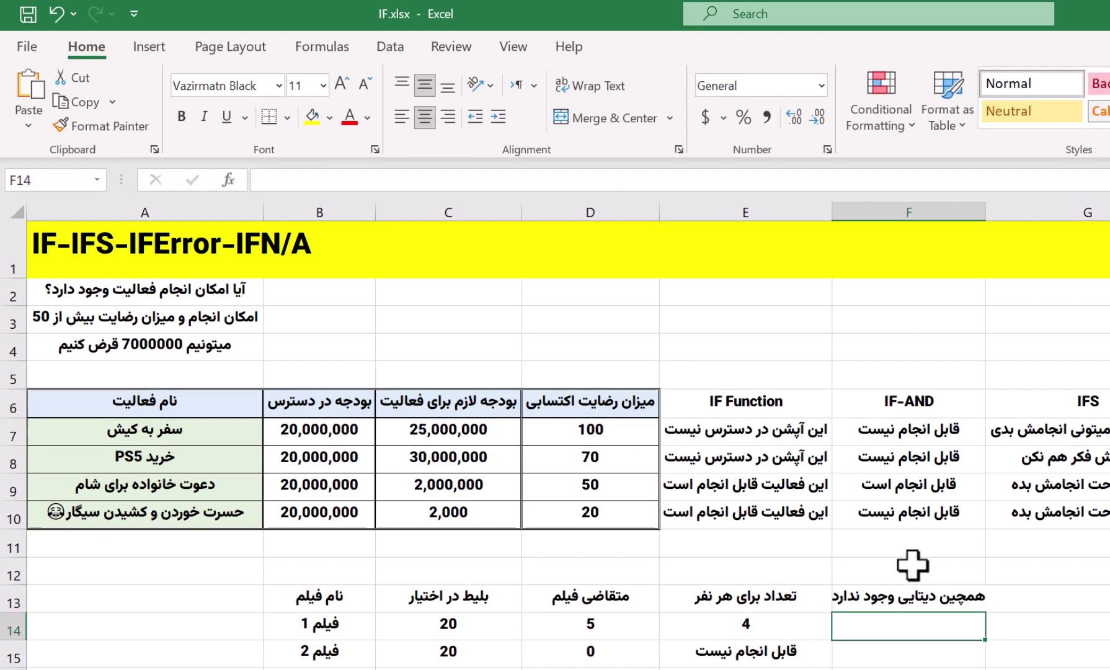
# Enter 8 in F12 to test the IFNA lookup with a film value missing from the table.
pyautogui.click(913, 569)
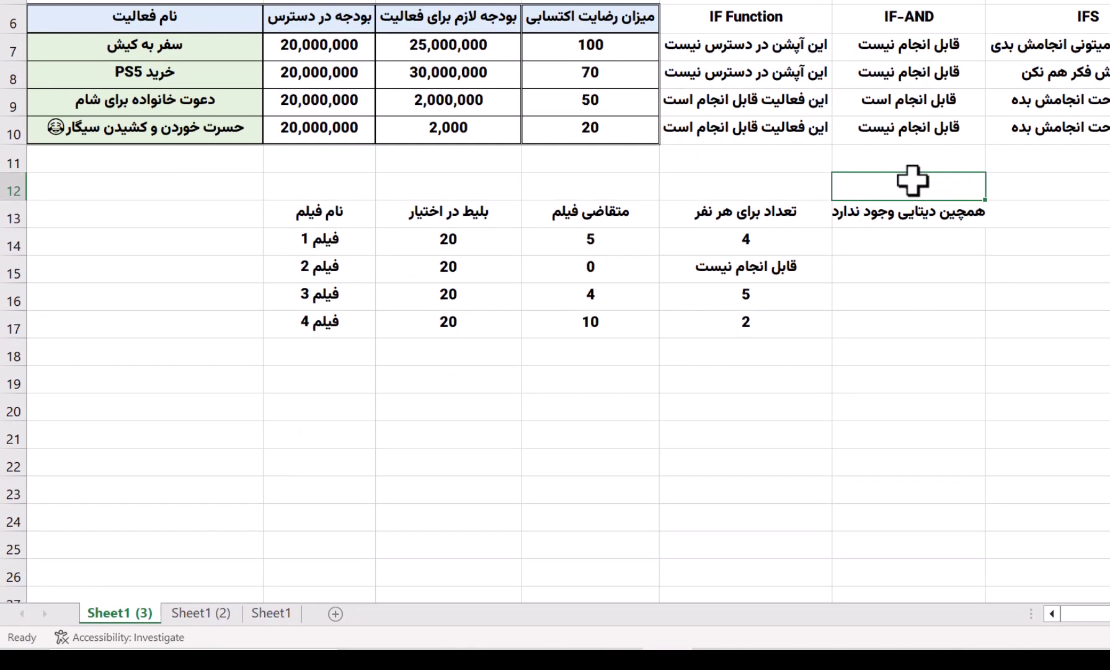
pyautogui.press('Down')
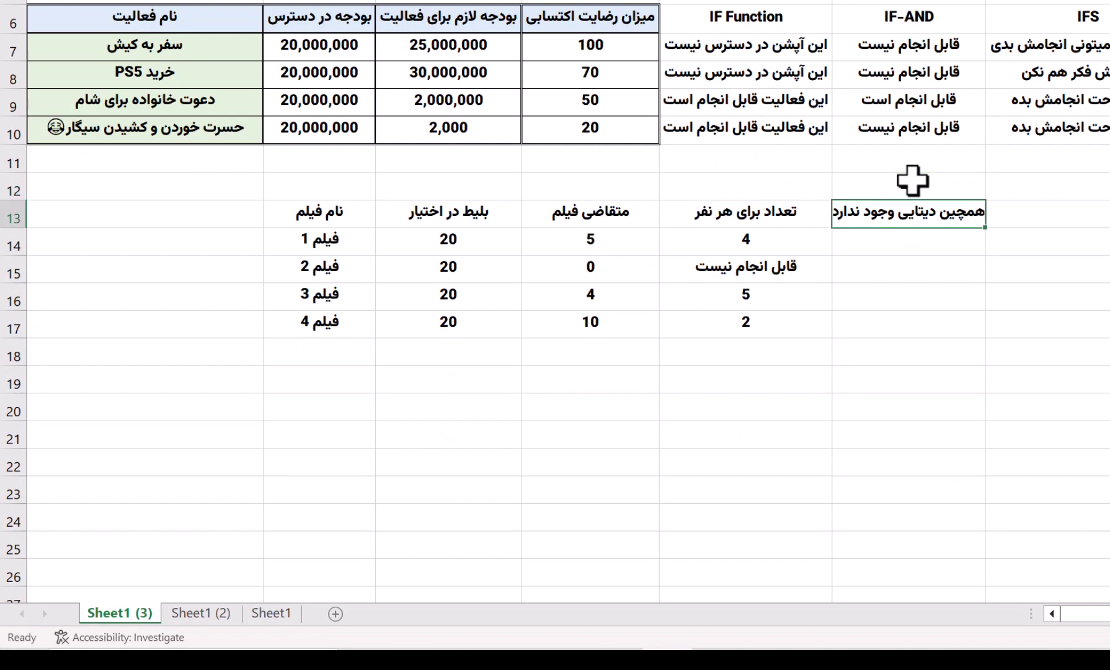
pyautogui.click(913, 181)
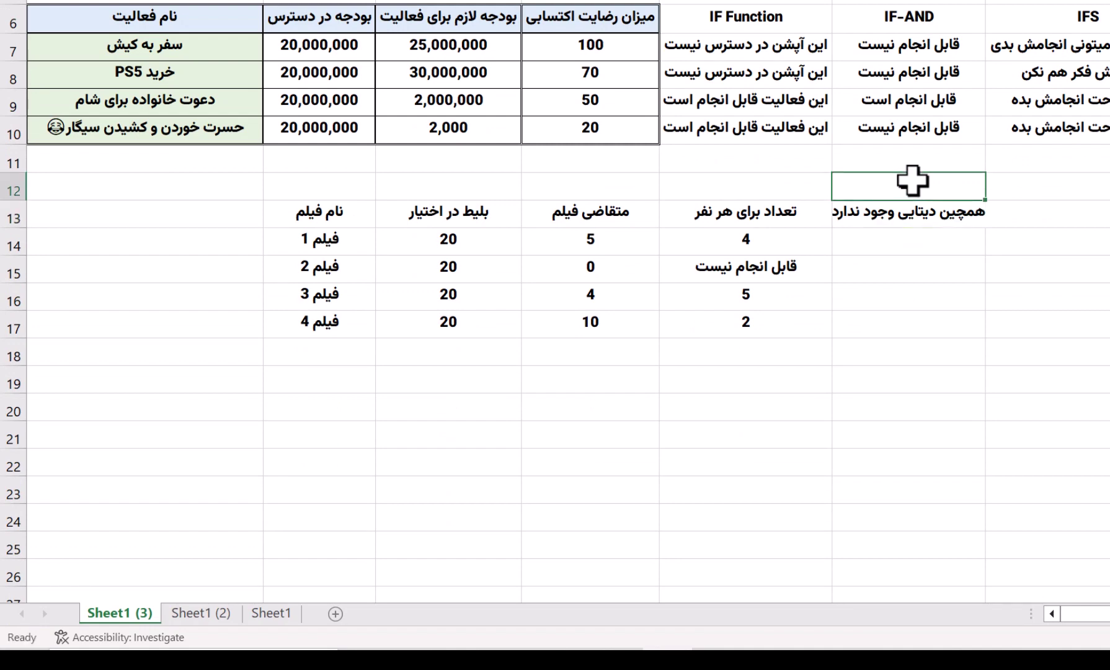
pyautogui.write('8')
pyautogui.press('Return')
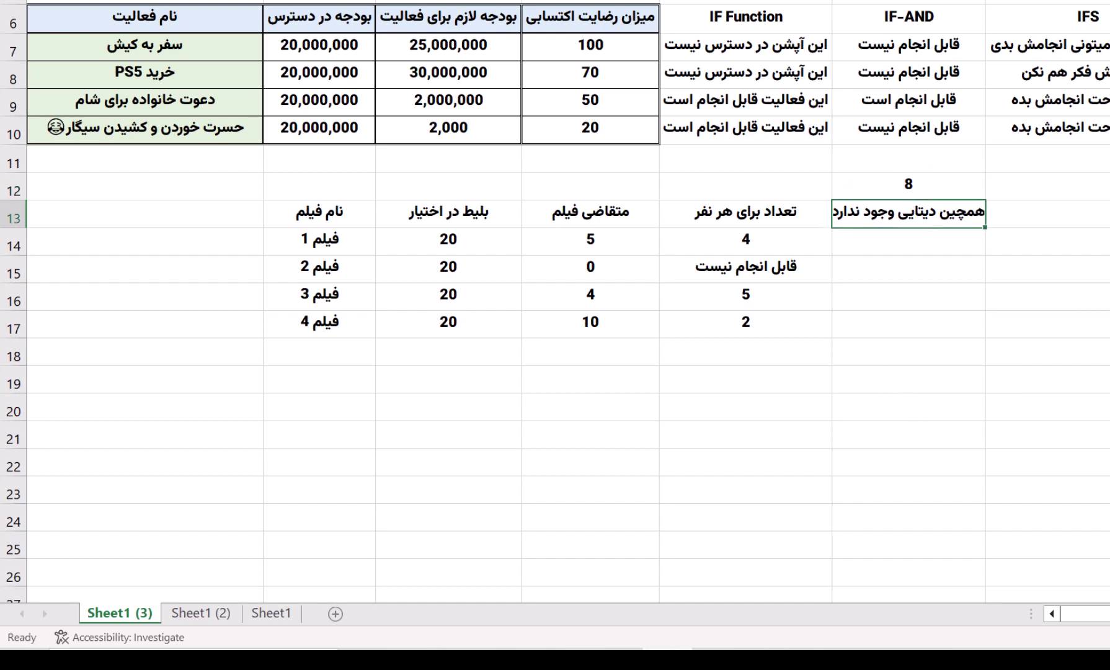
# Copy the sheet title in A1 and view the IF formula in E7.
pyautogui.hotkey('ctrl', 'Home')
pyautogui.hotkey('ctrl', 'c')
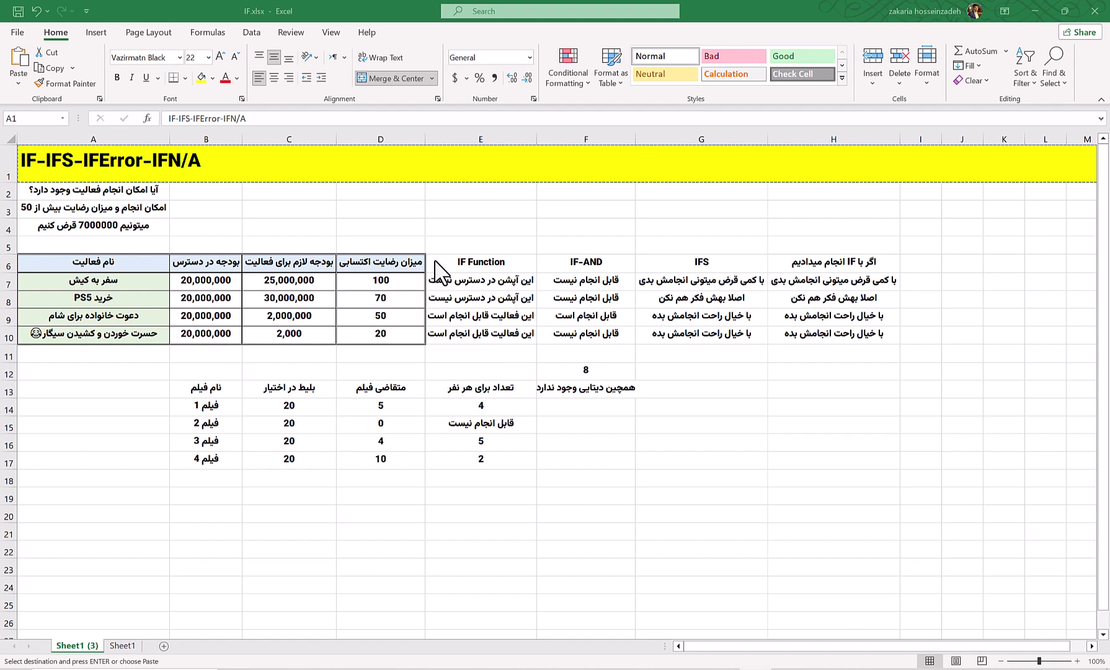
pyautogui.click(479, 282)
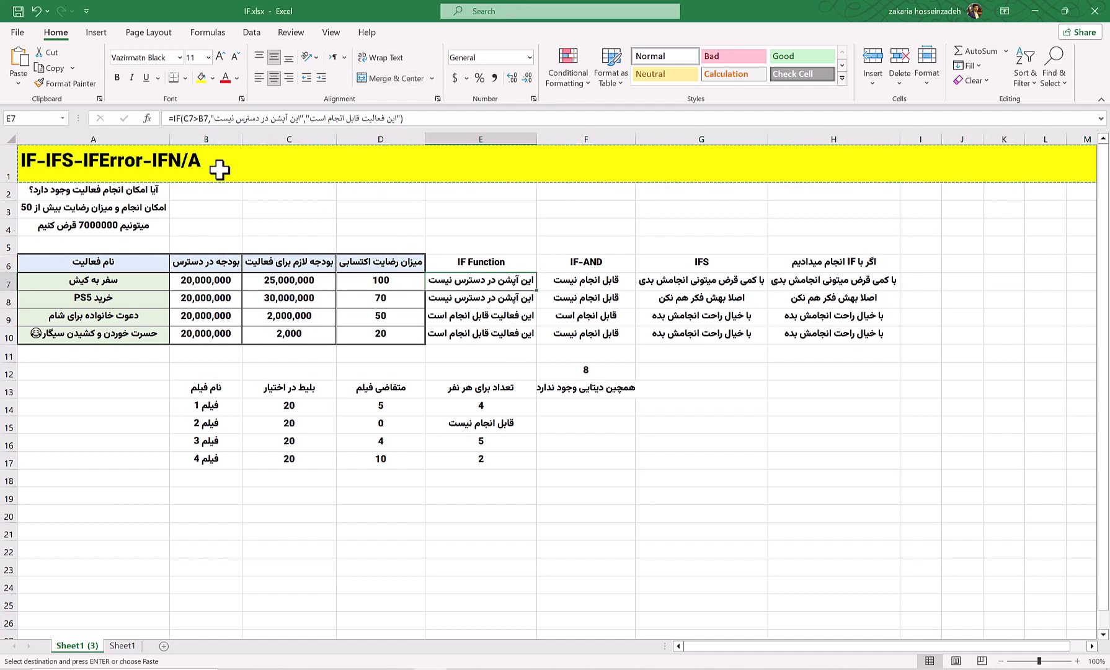